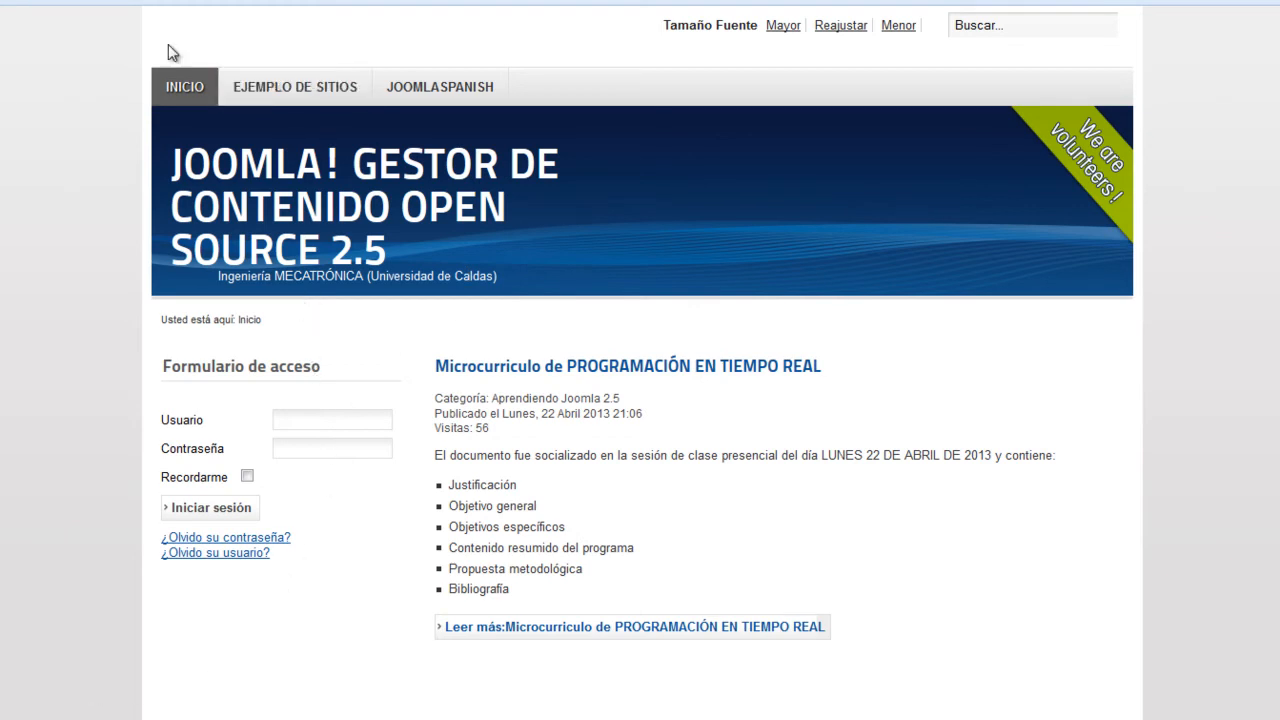
# Load the joomla25.jezasoft.co site home page from the address bar
pyautogui.click(170, 17)
pyautogui.click(448, 42)
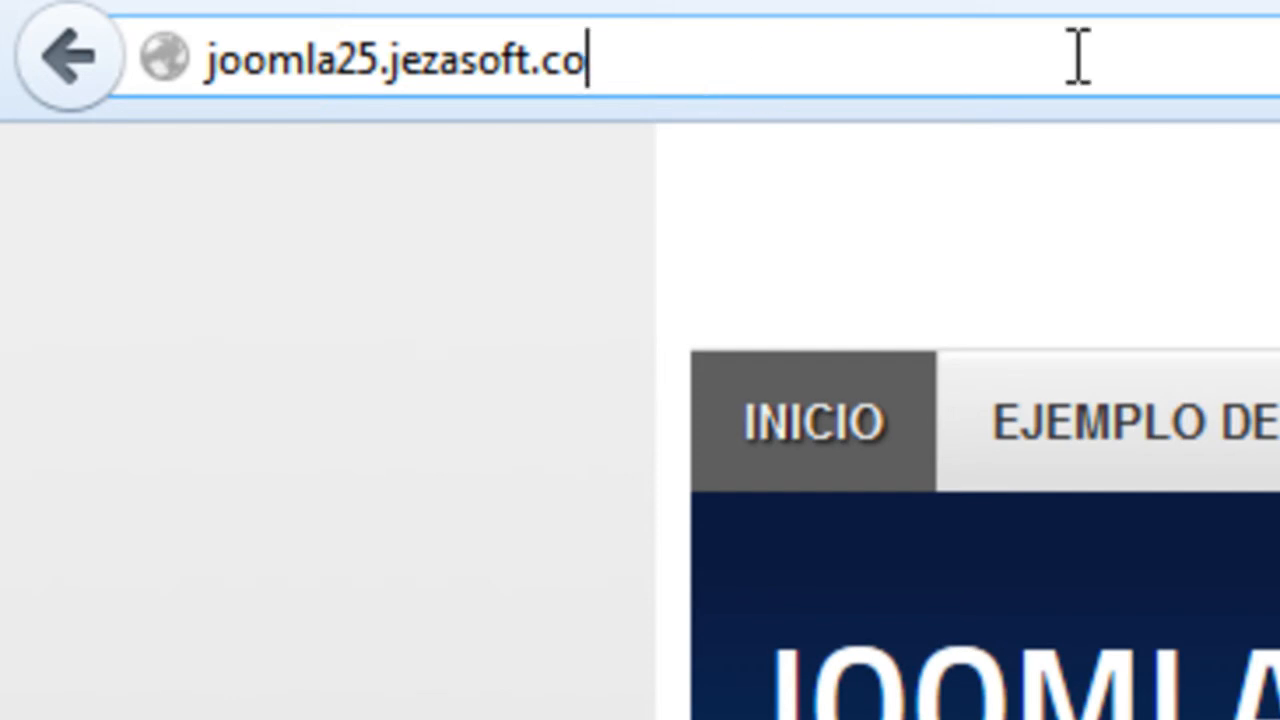
pyautogui.write('/')
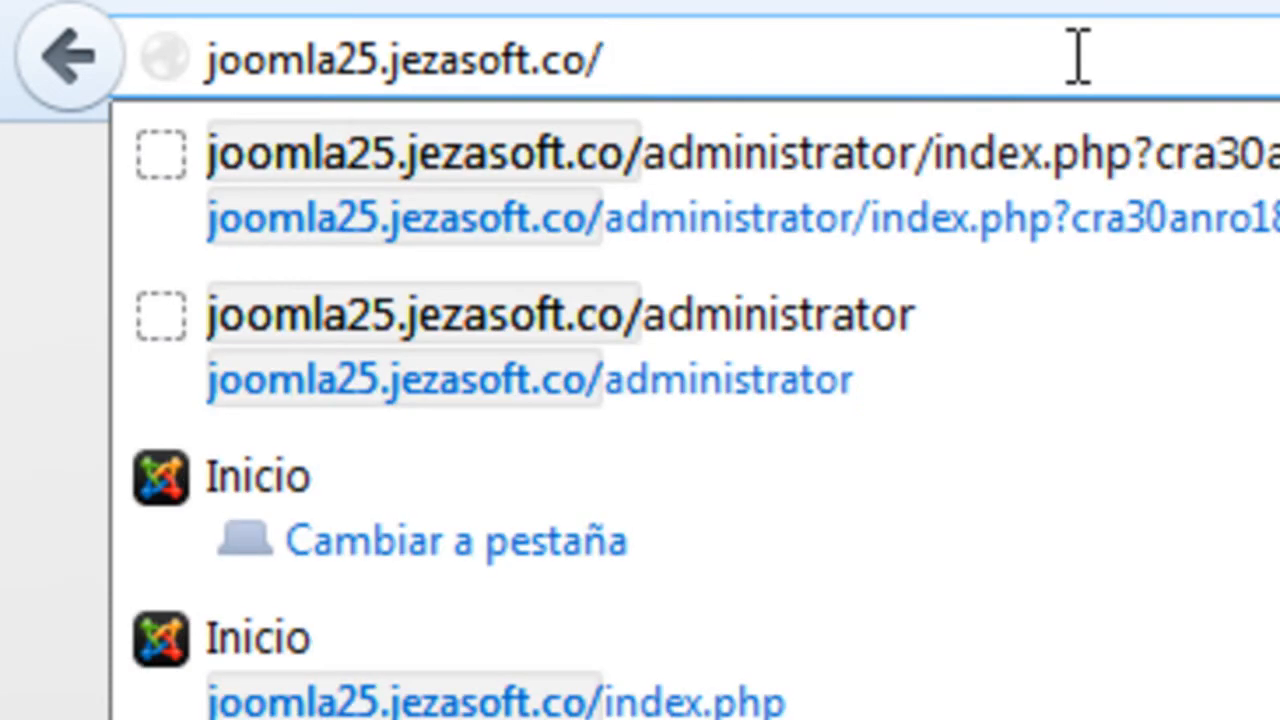
pyautogui.press('Down')
pyautogui.press('Up')
pyautogui.press('Return')
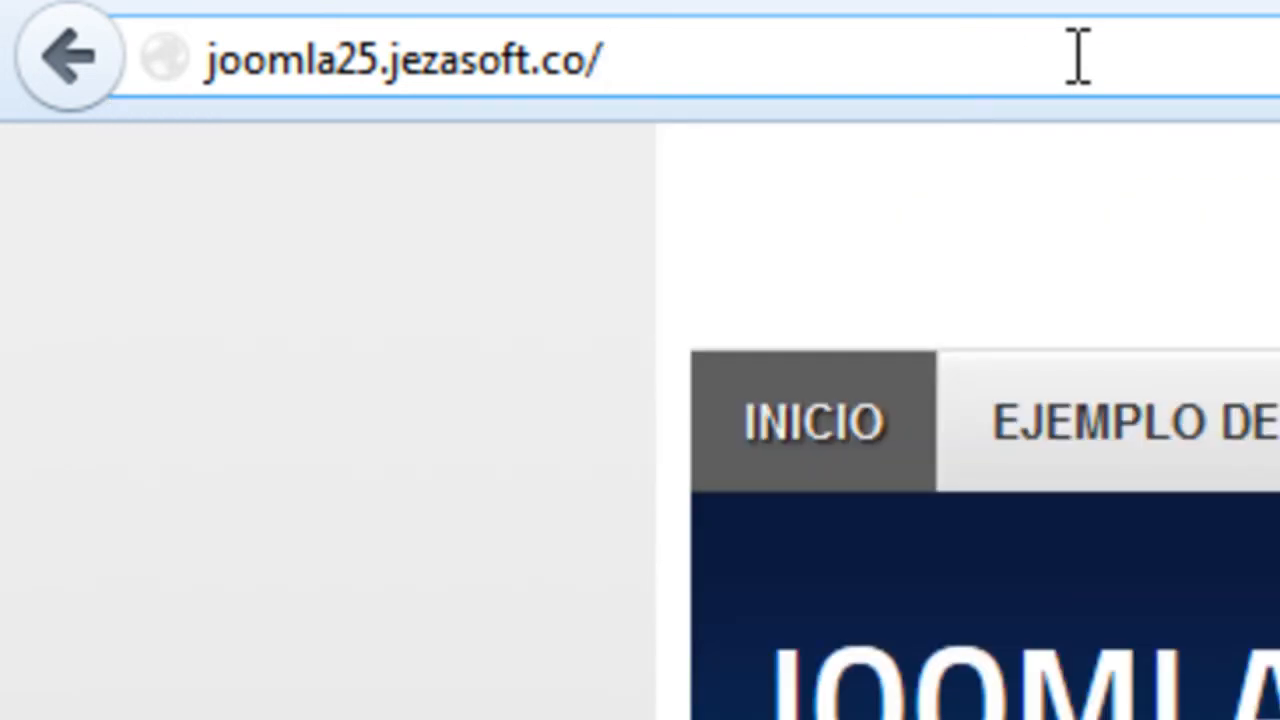
# Go to the site's /administrator login page and fill in the saved username and password
pyautogui.write('j')
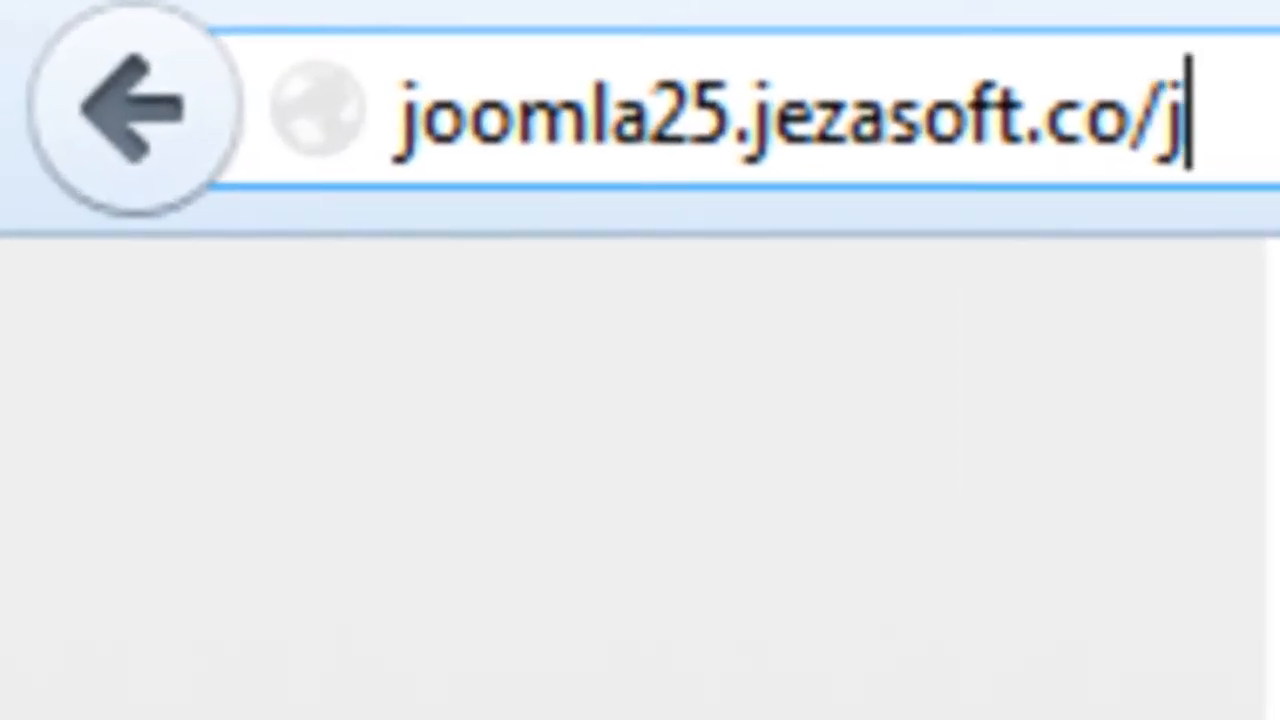
pyautogui.press('BackSpace')
pyautogui.write('a')
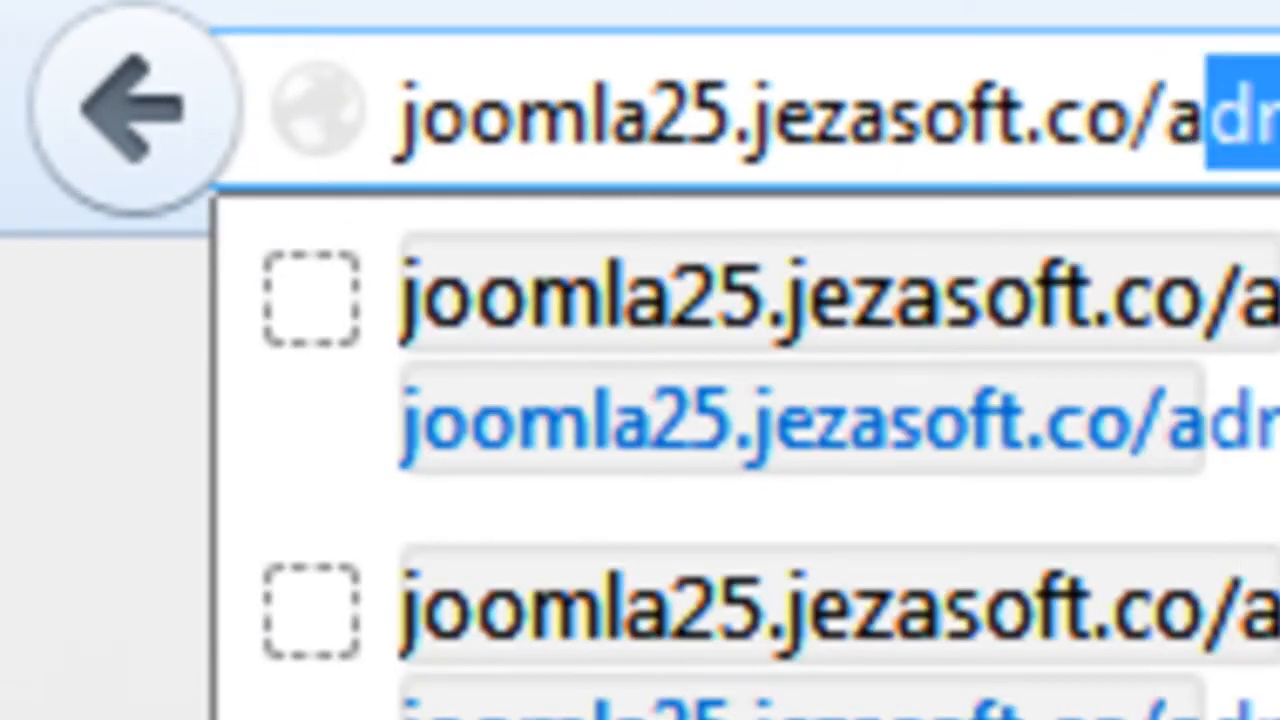
pyautogui.press('Down')
pyautogui.press('Return')
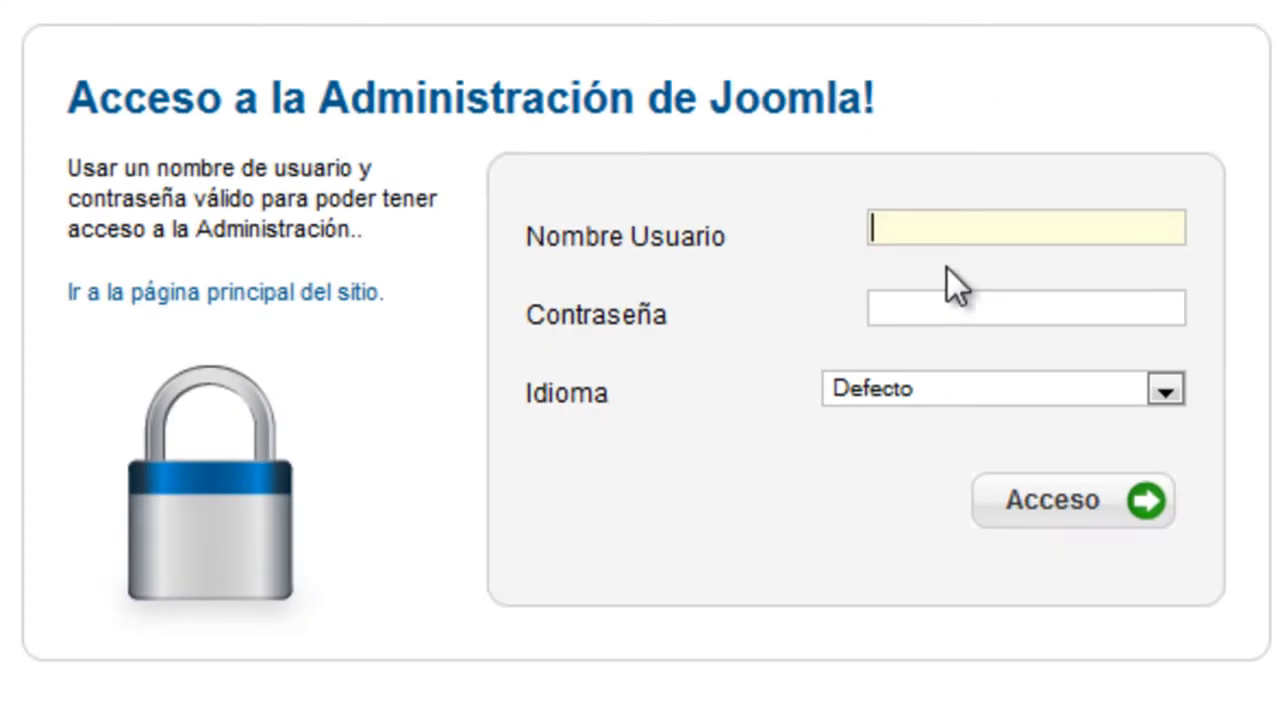
pyautogui.write('j')
pyautogui.press('Down')
pyautogui.press('Tab')
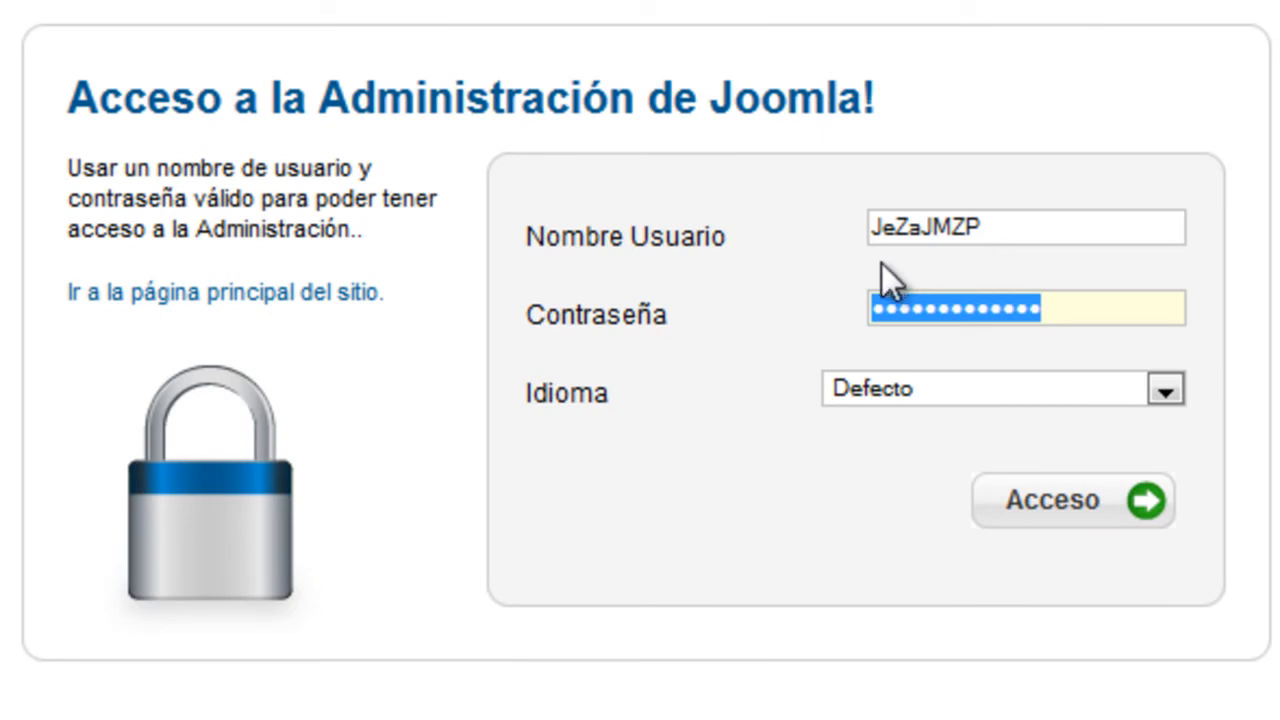
# Log into the control panel and confirm the footer reads Joomla! 2.5.10
pyautogui.click(775, 326)
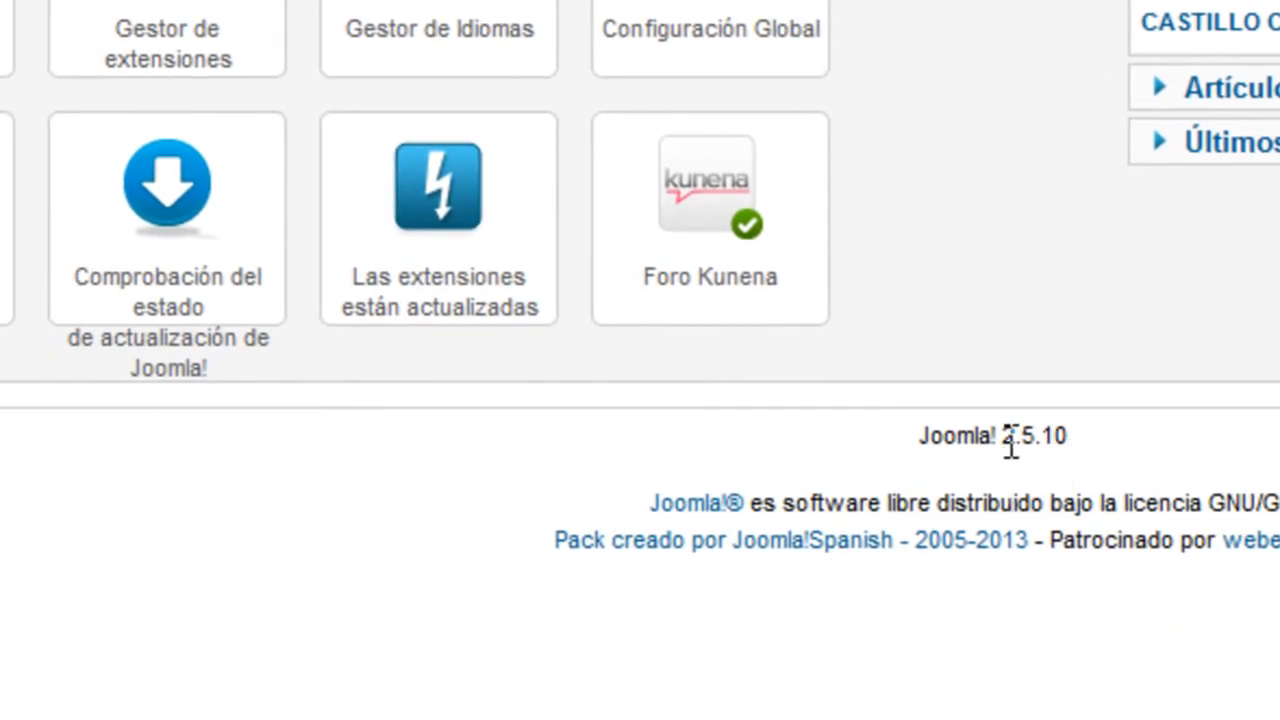
pyautogui.moveTo(921, 435); pyautogui.dragTo(1080, 456)
pyautogui.click(1163, 451)
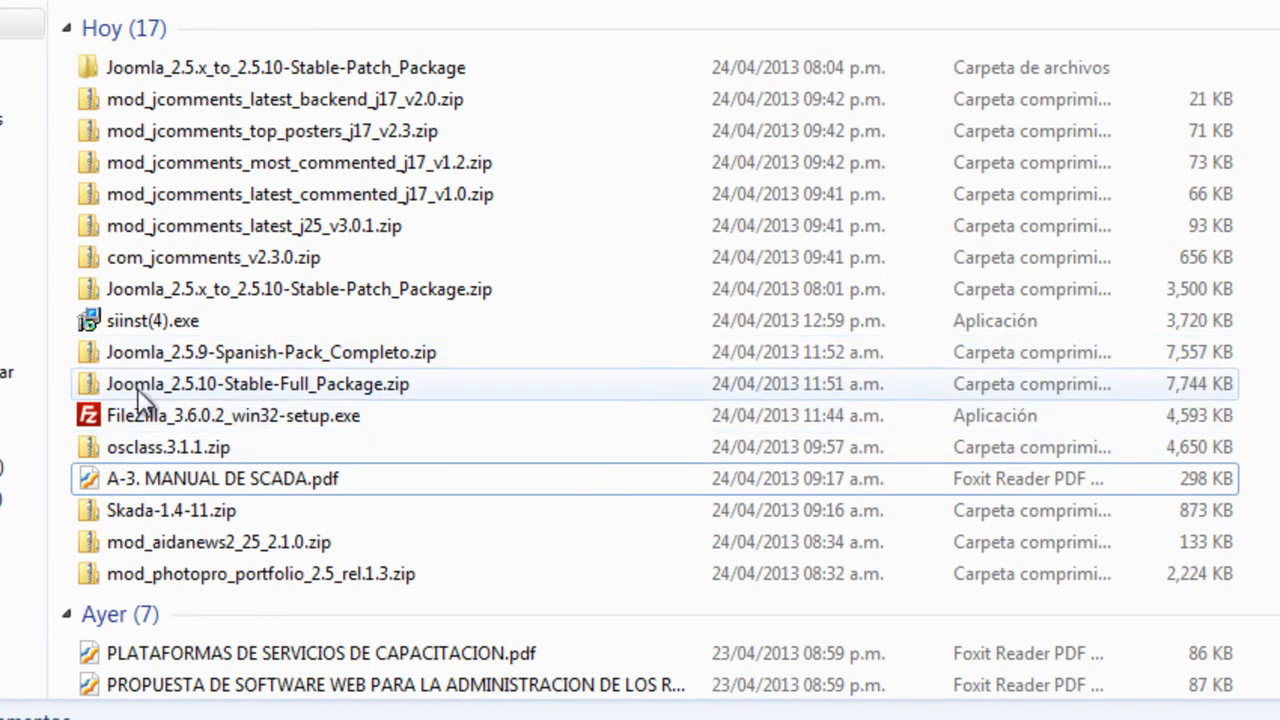
pyautogui.moveTo(198, 395)
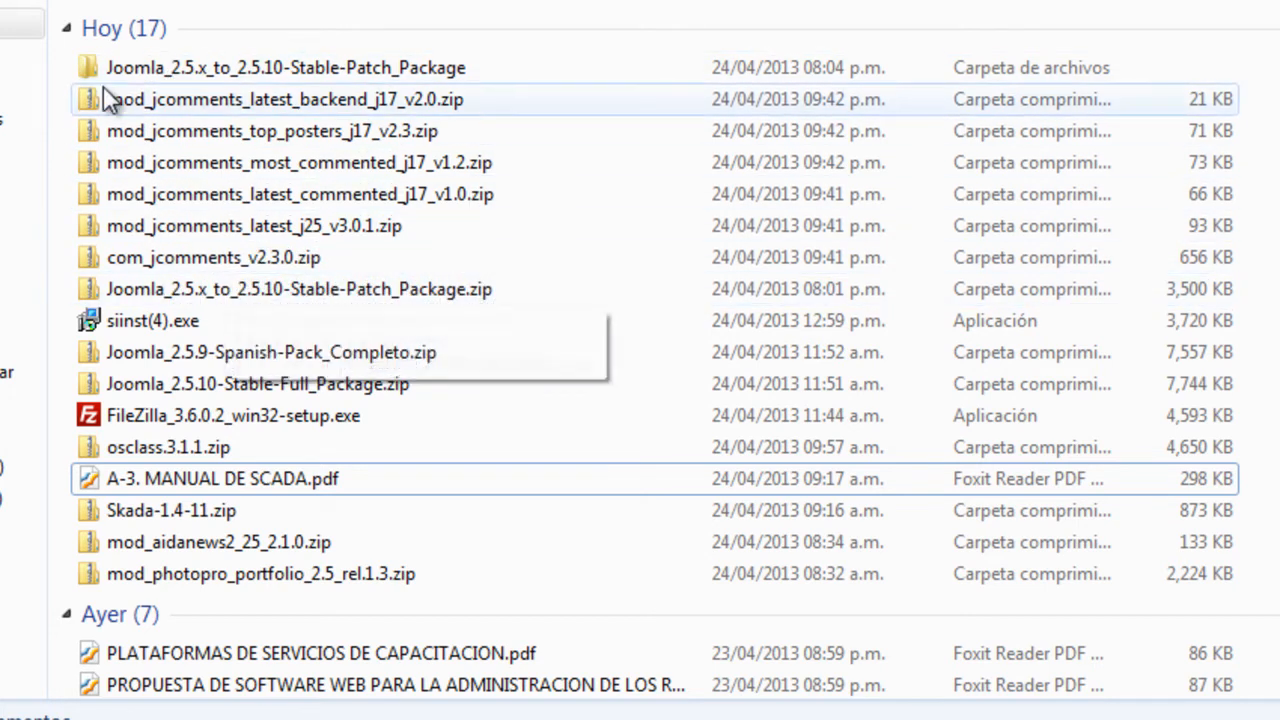
# Open the 2.5.10 patch package folder and check its totals: 2,161 files, 885 folders, 9.49 MB
pyautogui.doubleClick(204, 66)
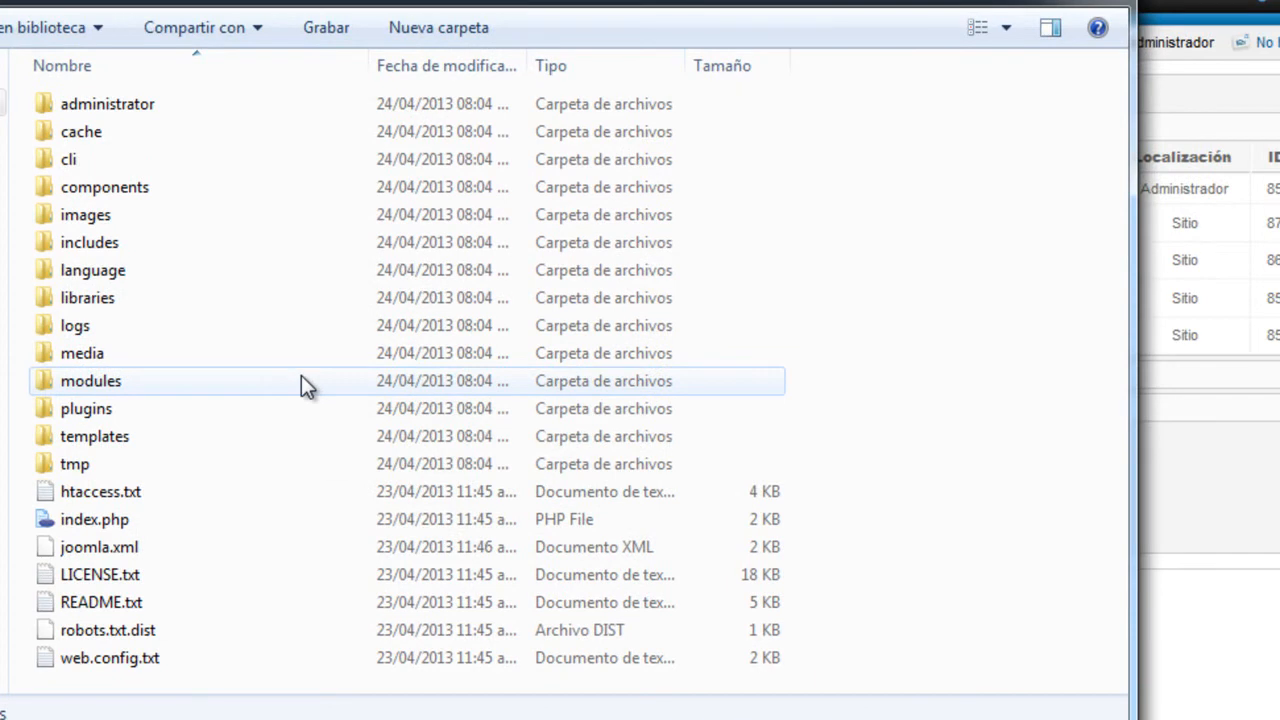
pyautogui.hotkey('ctrl', 'a')
pyautogui.rightClick(289, 371)
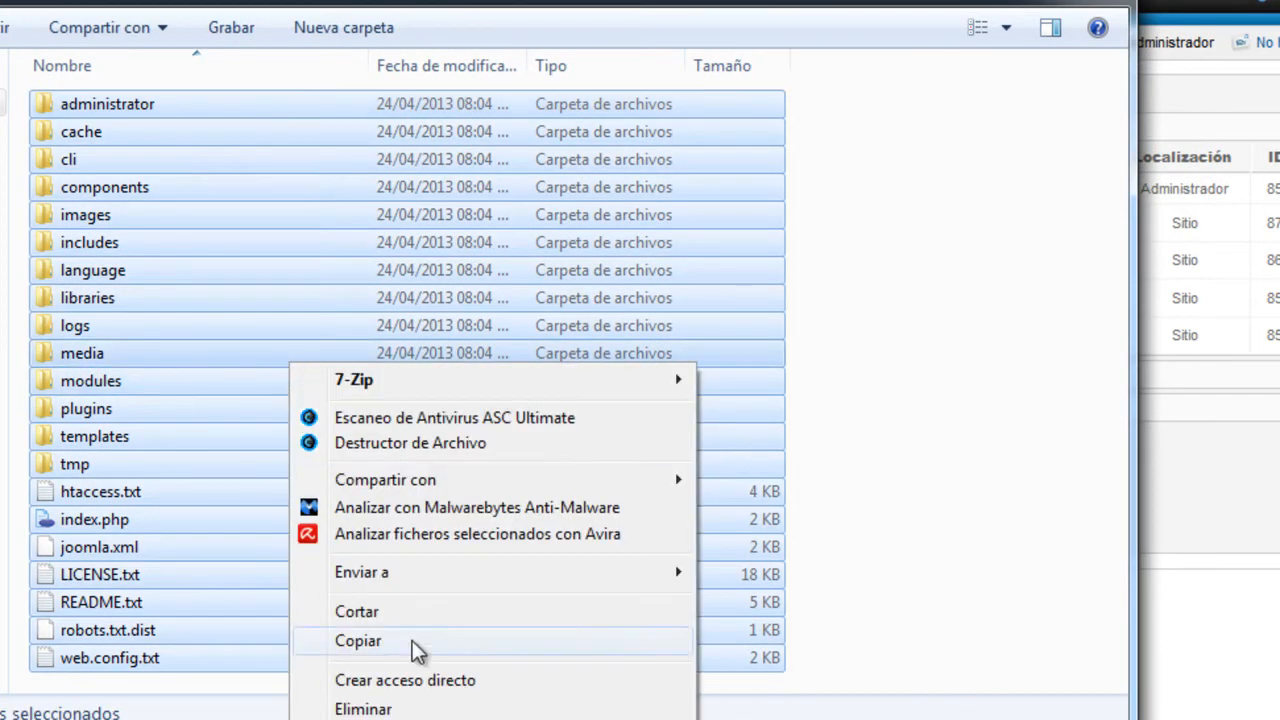
pyautogui.click(412, 719)
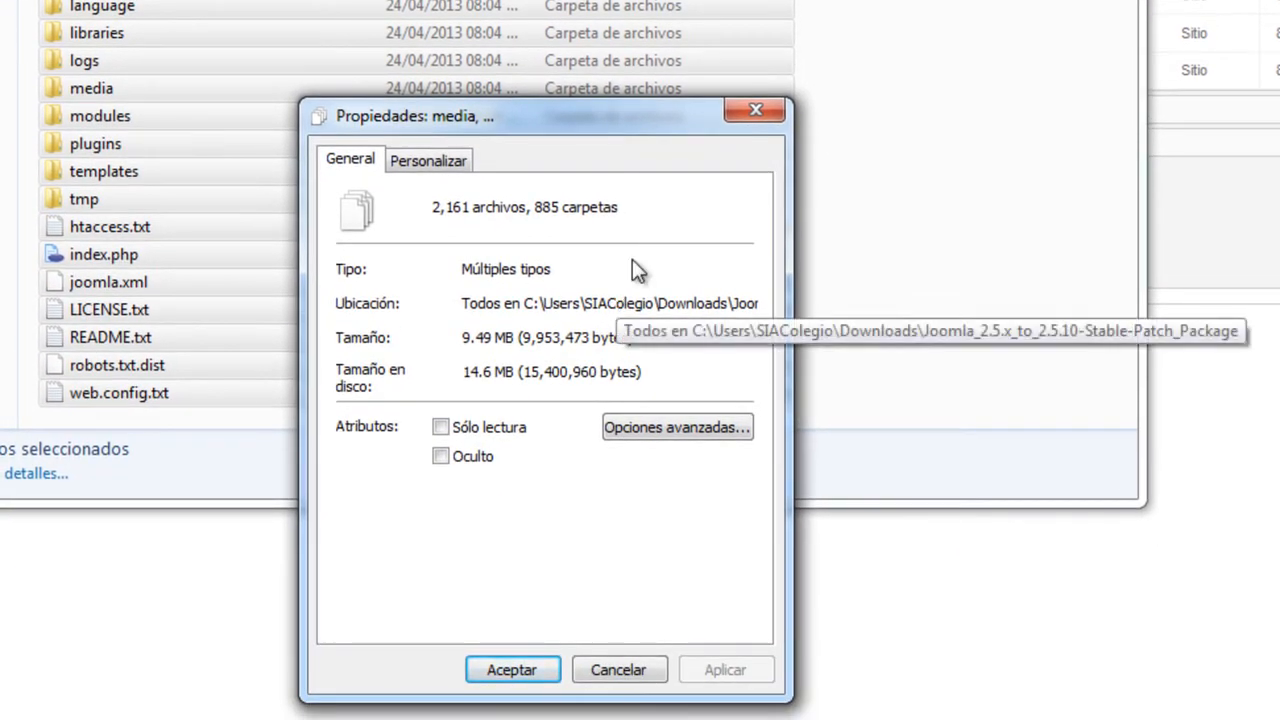
pyautogui.click(745, 111)
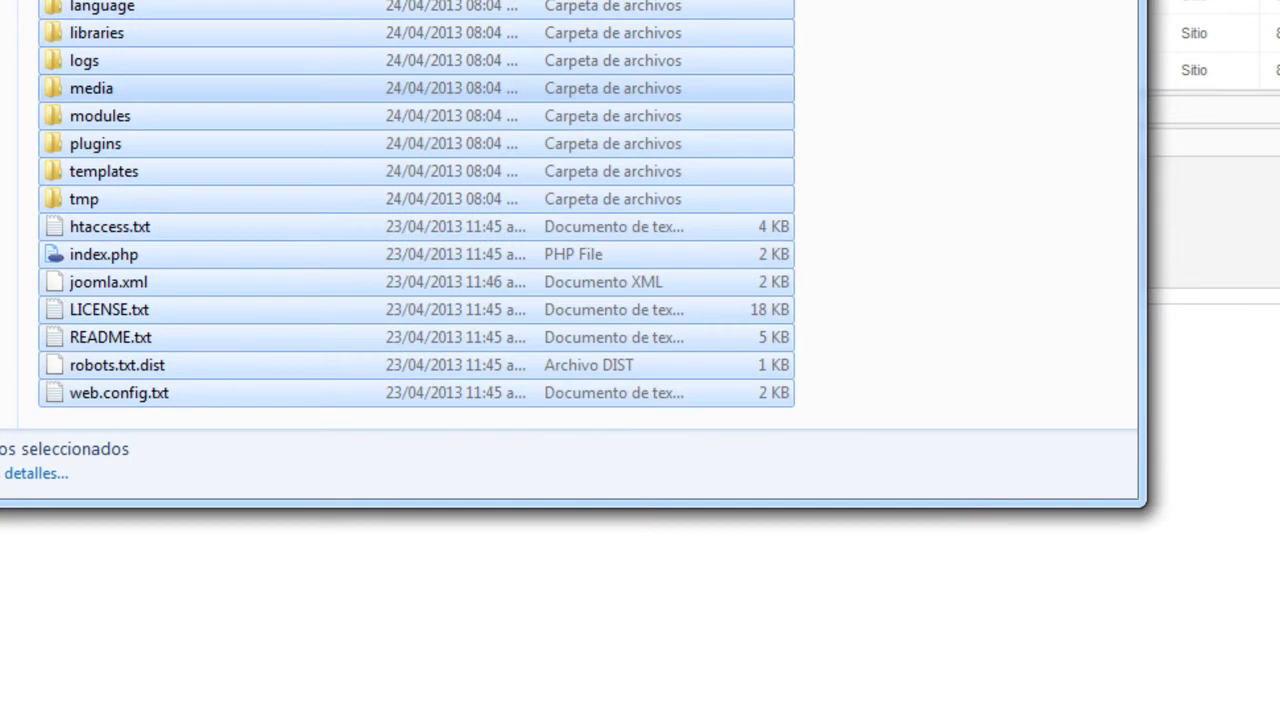
# Return to the Downloads (Descargas) folder
pyautogui.click(324, 2)
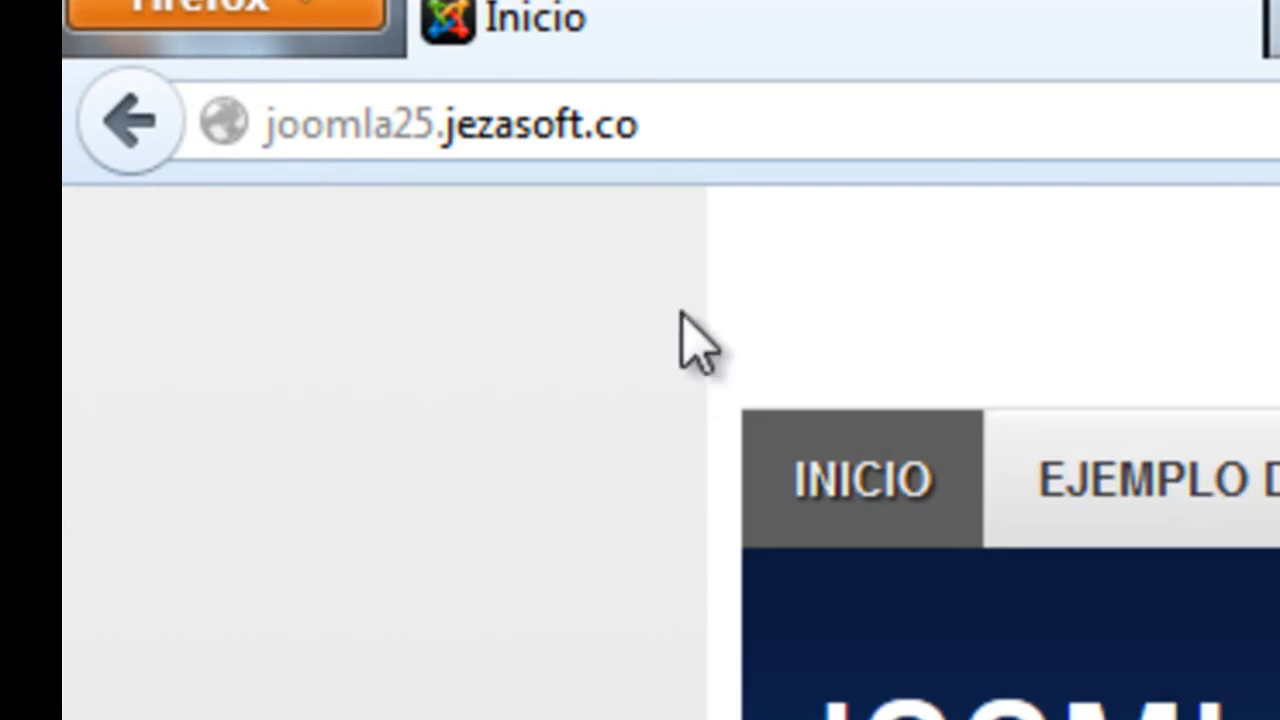
# Replace the joomla25 subdomain with ingmec0000 and load that site
pyautogui.moveTo(434, 129); pyautogui.dragTo(69, 137)
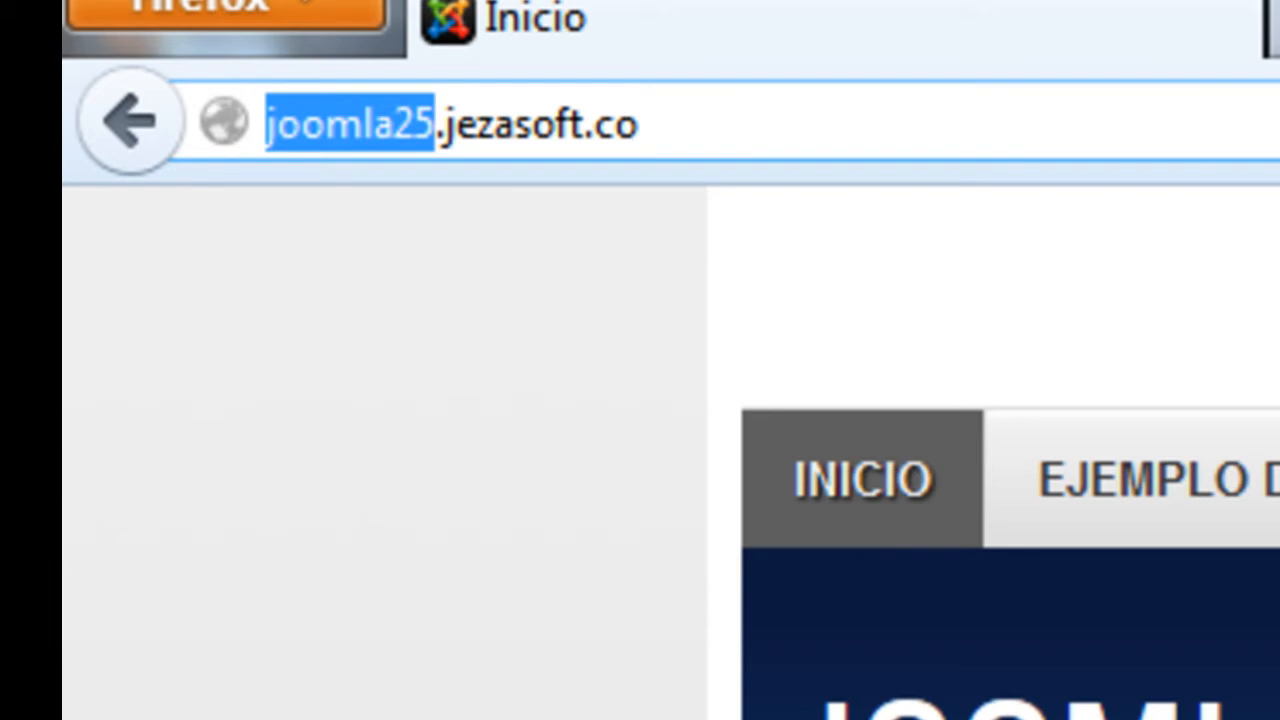
pyautogui.write('ingmec0000')
pyautogui.press('Return')
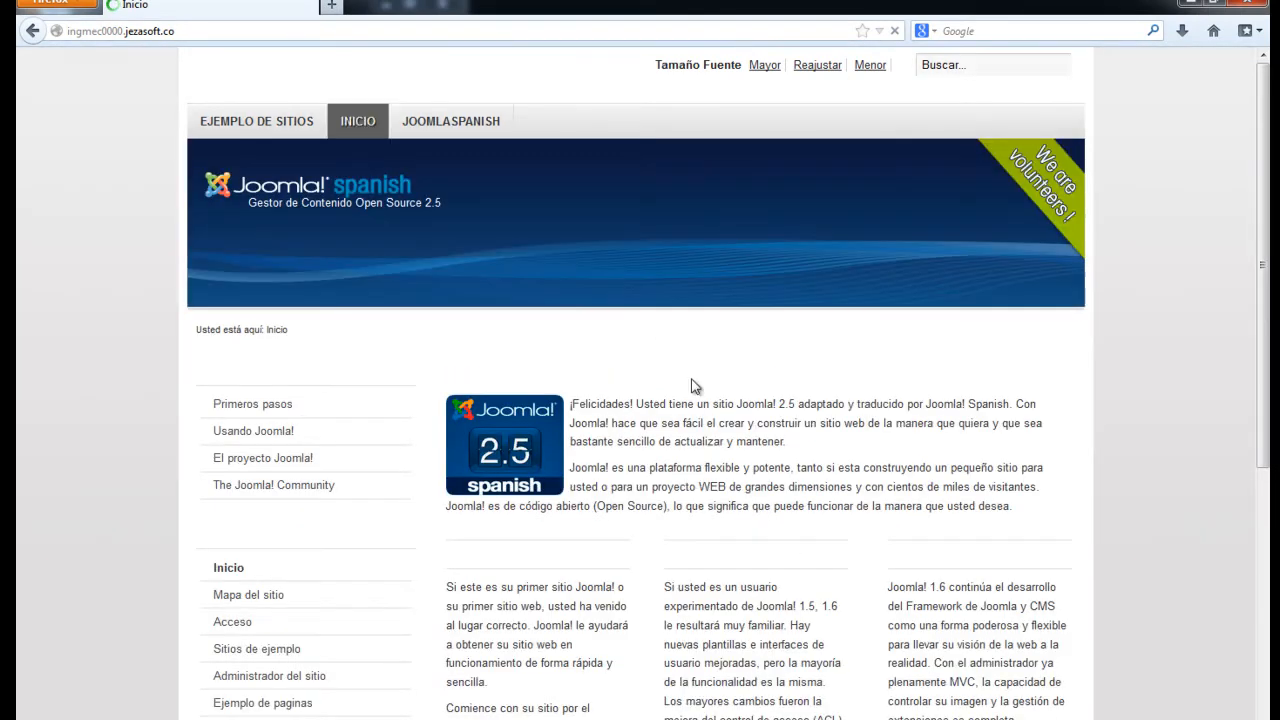
# Check the ingmec0000 home page from the top and place the caret at the address end
pyautogui.scroll(-7, 695, 386)
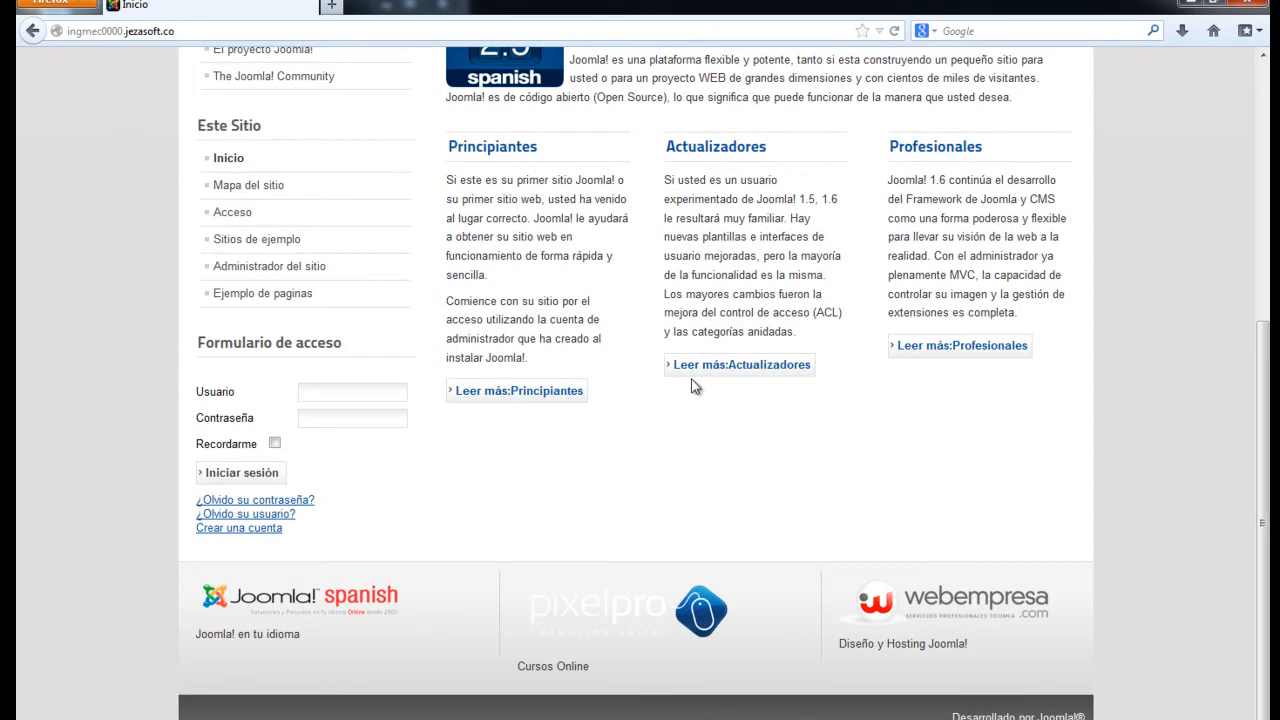
pyautogui.scroll(7, 695, 386)
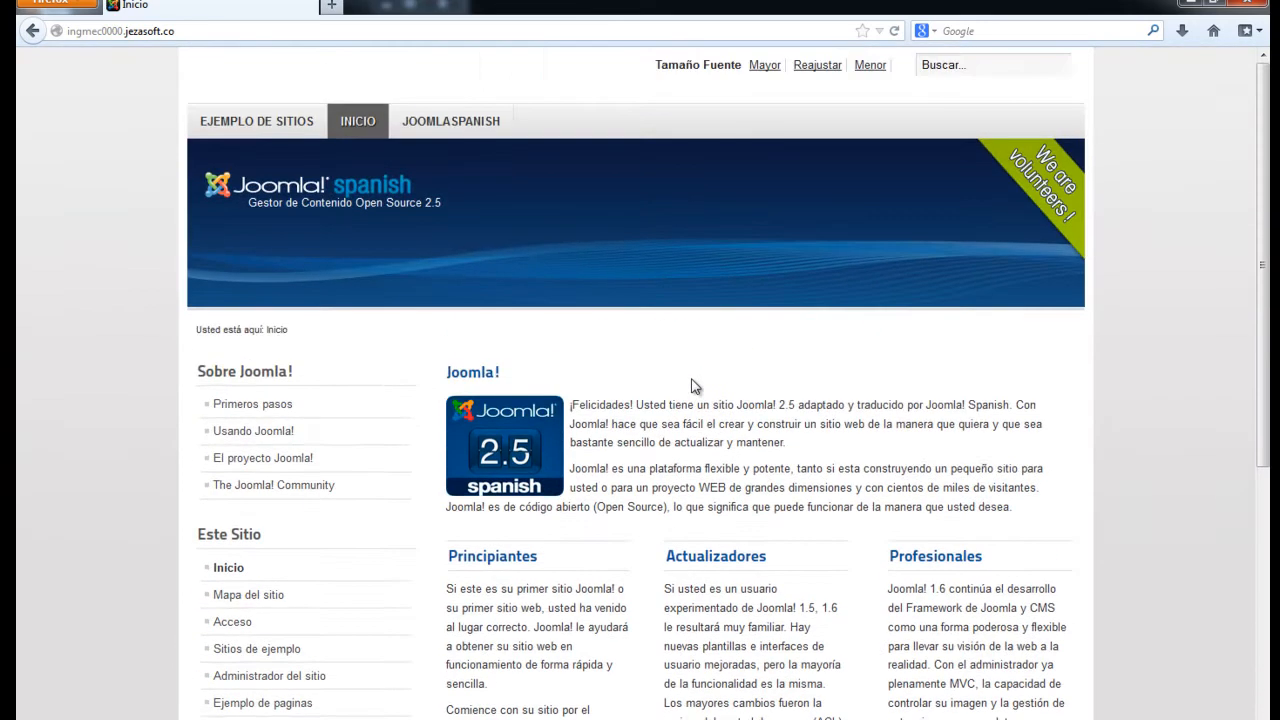
pyautogui.click(201, 32)
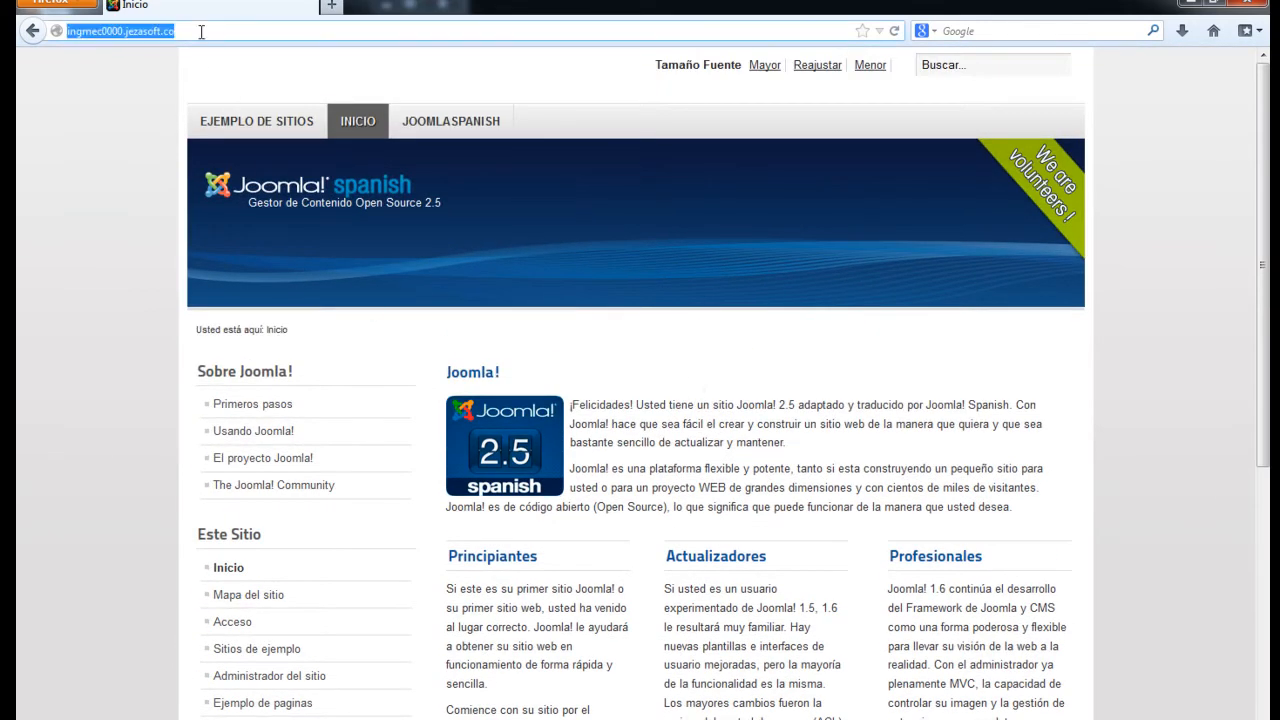
pyautogui.click(201, 32)
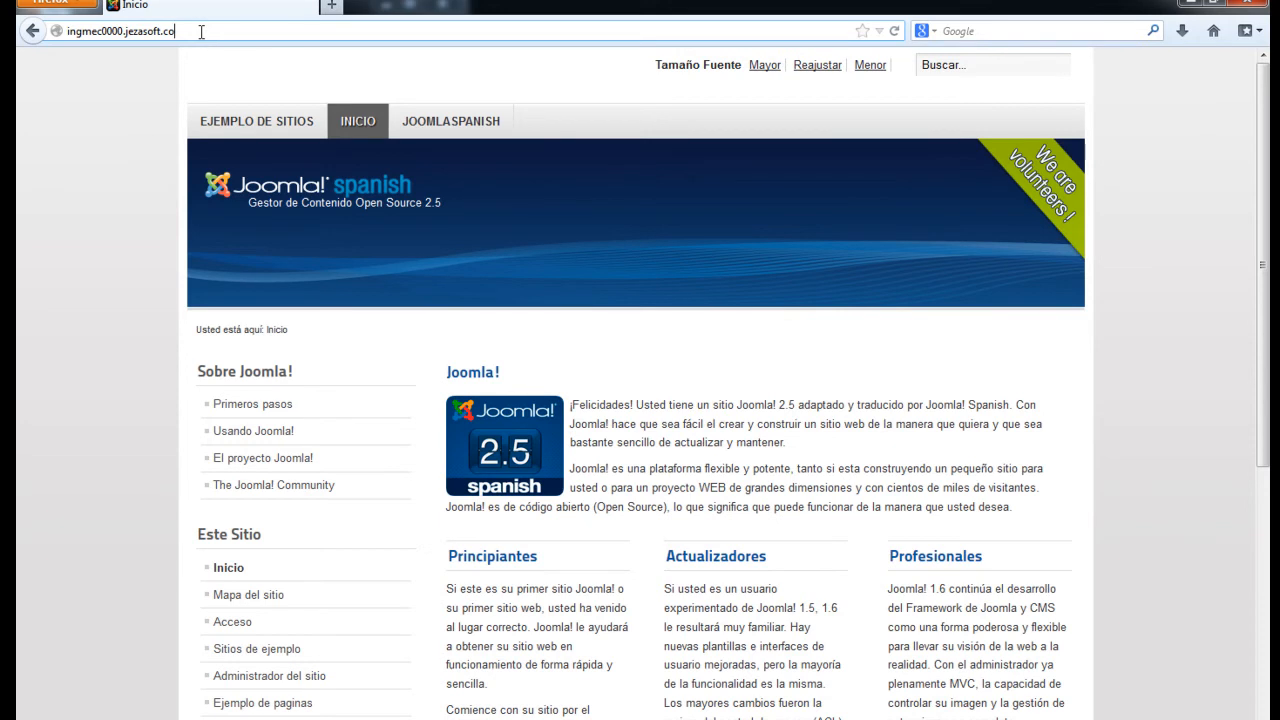
# Append /administrator to the site address in the address bar
pyautogui.write('/')
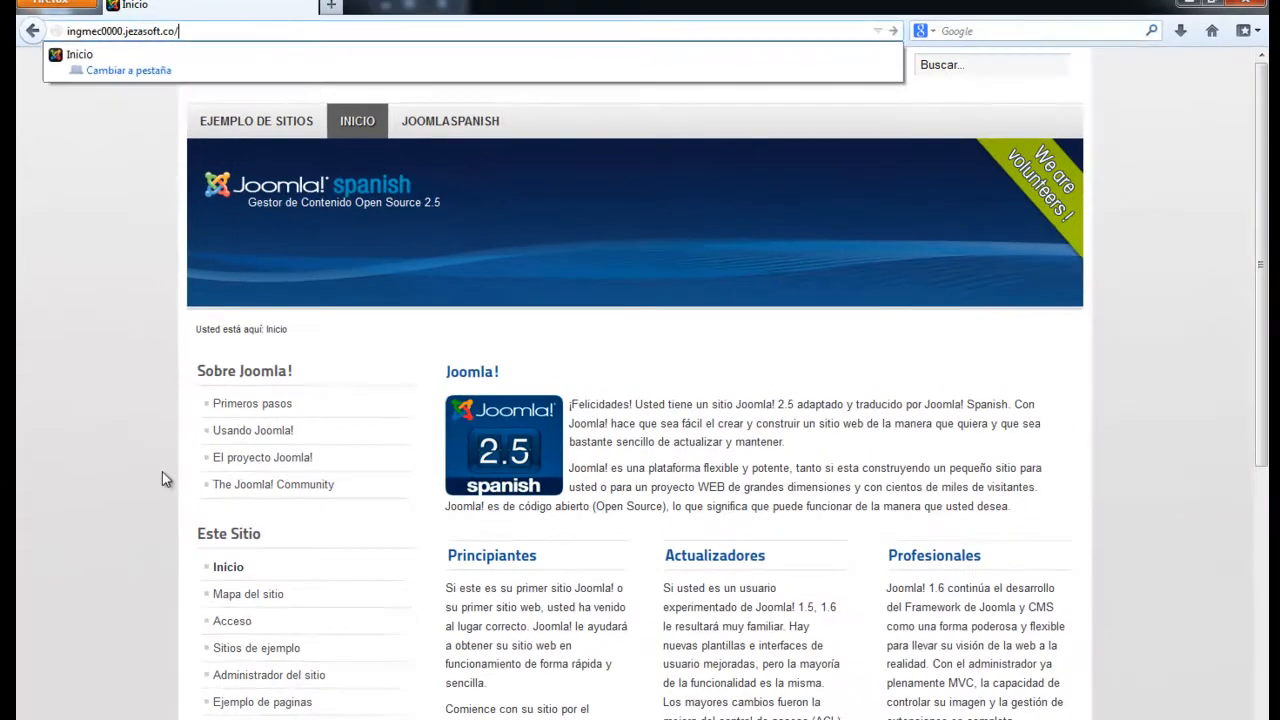
pyautogui.click(160, 469)
pyautogui.scroll(-5, 163, 445)
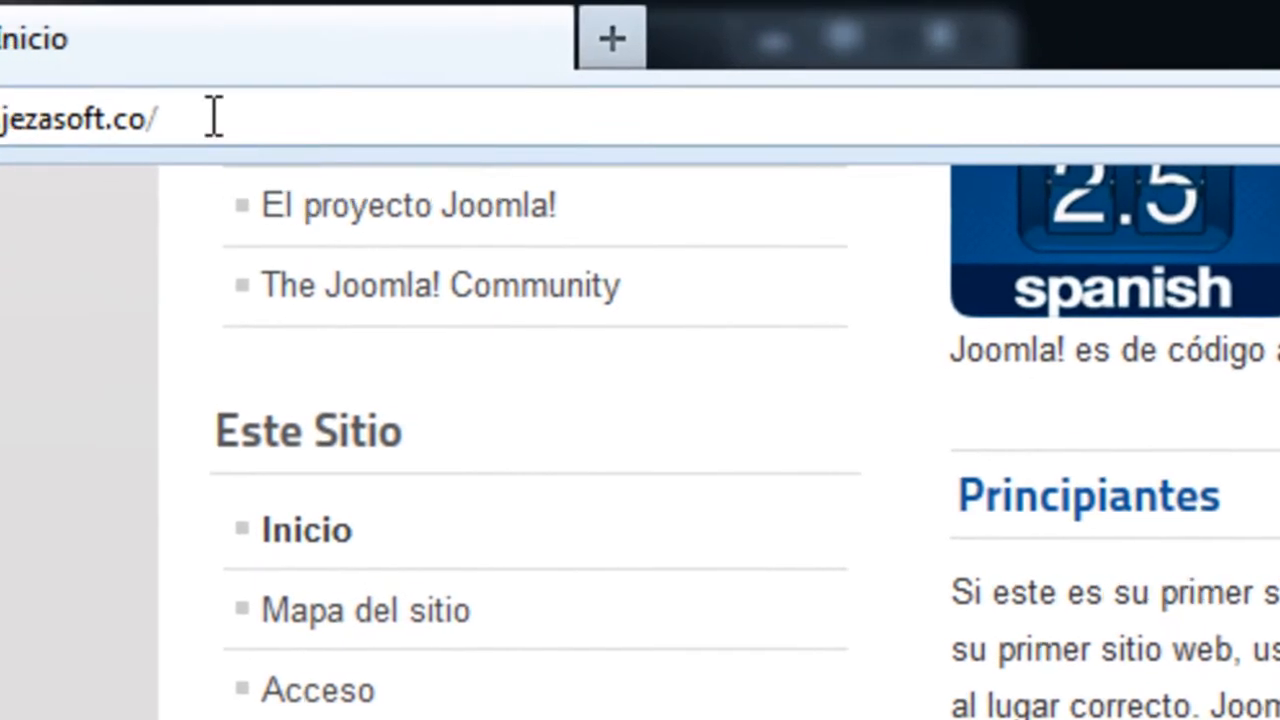
pyautogui.click(451, 118)
pyautogui.click(455, 118)
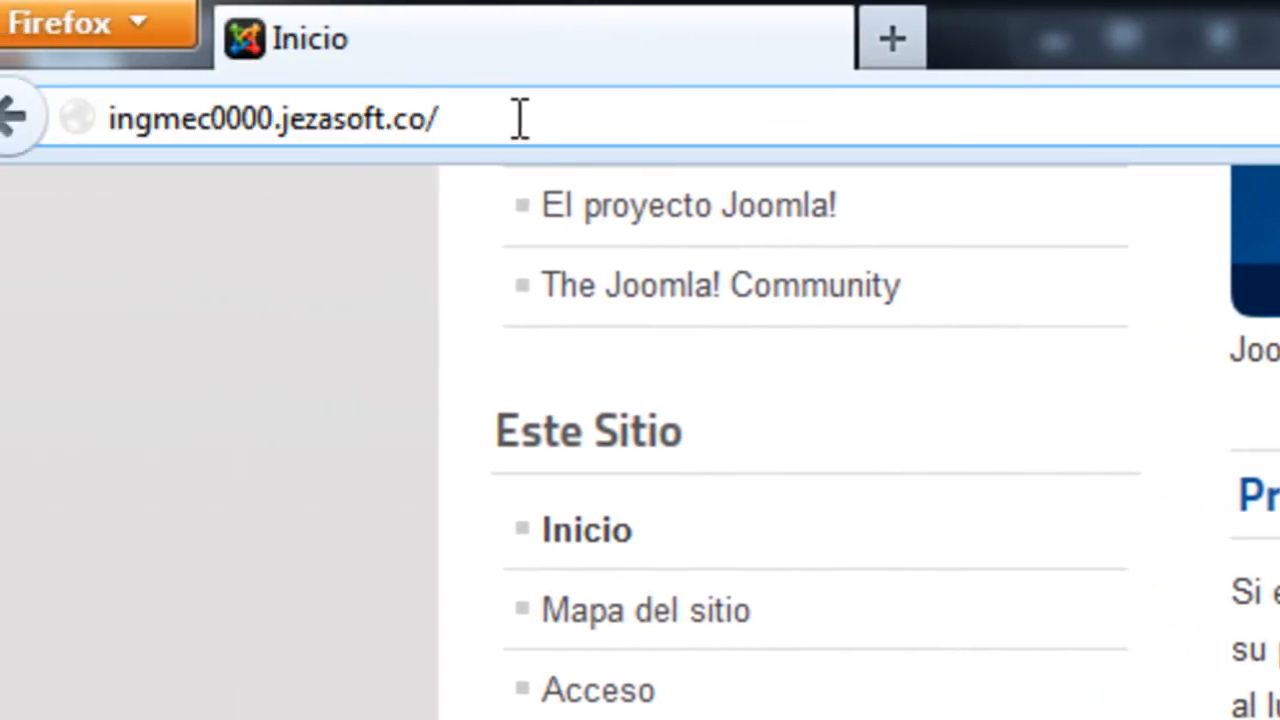
pyautogui.write('administrat')
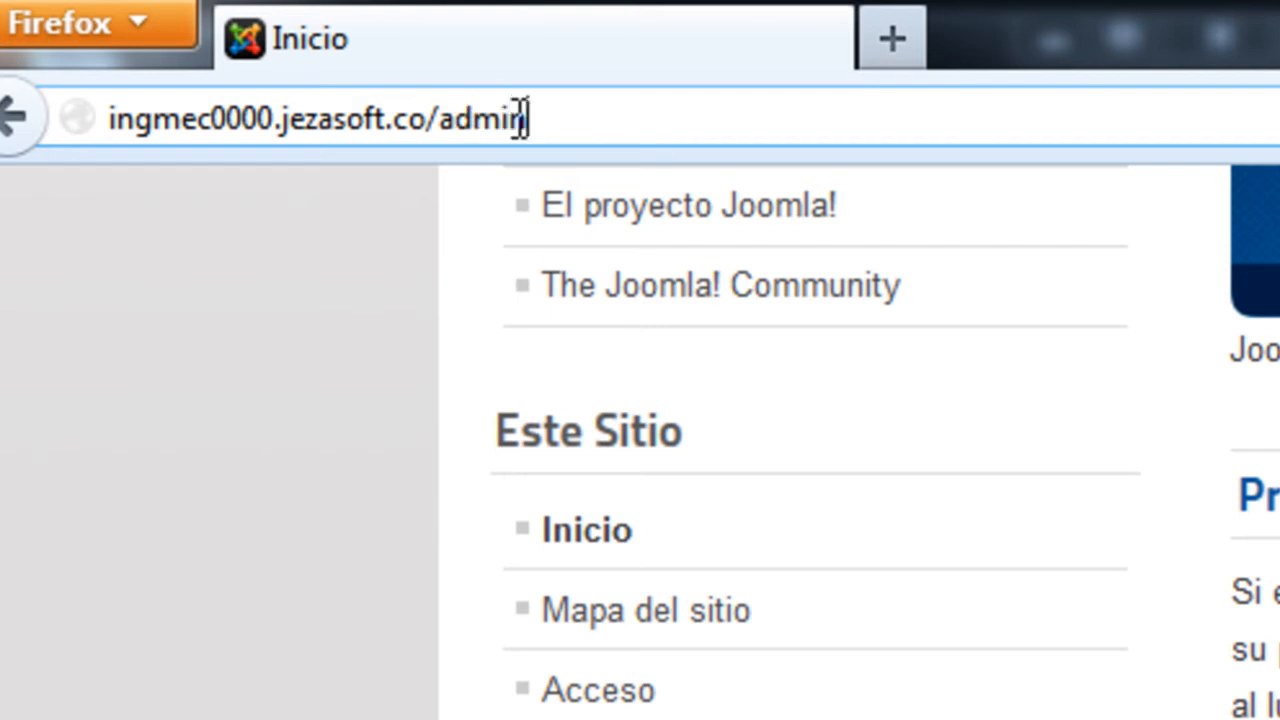
pyautogui.write('or/')
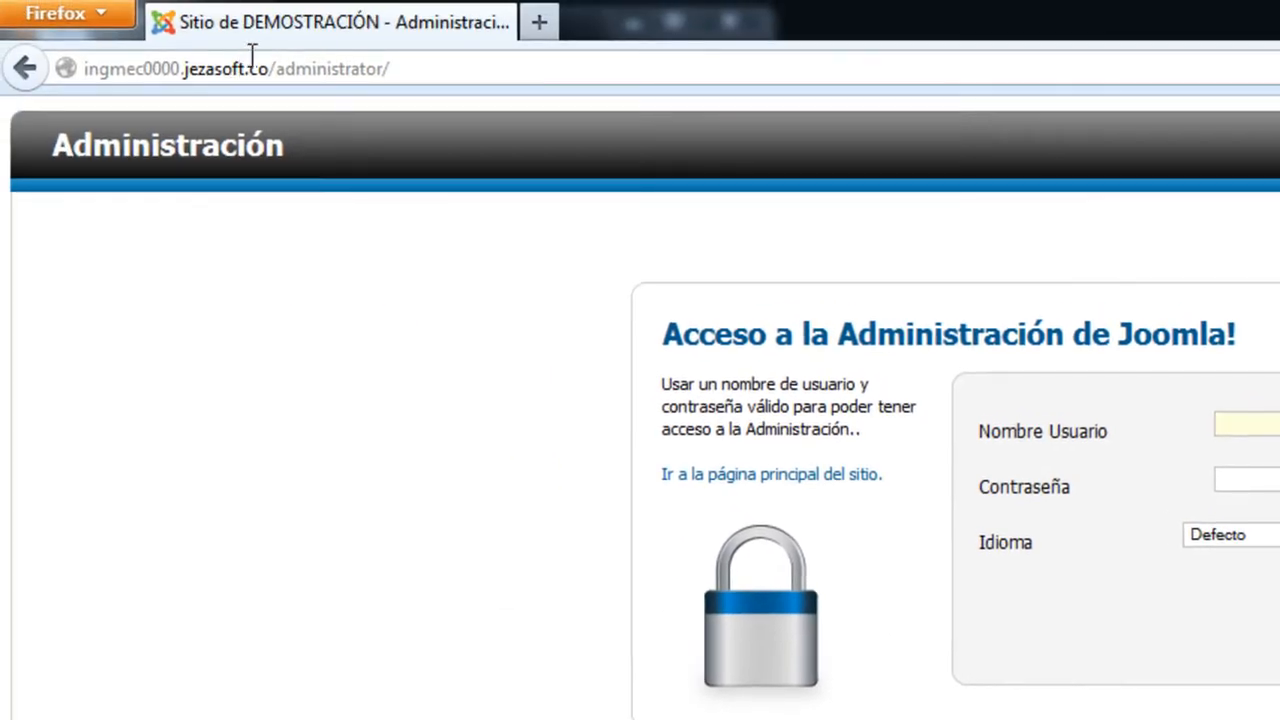
pyautogui.moveTo(270, 66); pyautogui.dragTo(925, 168)
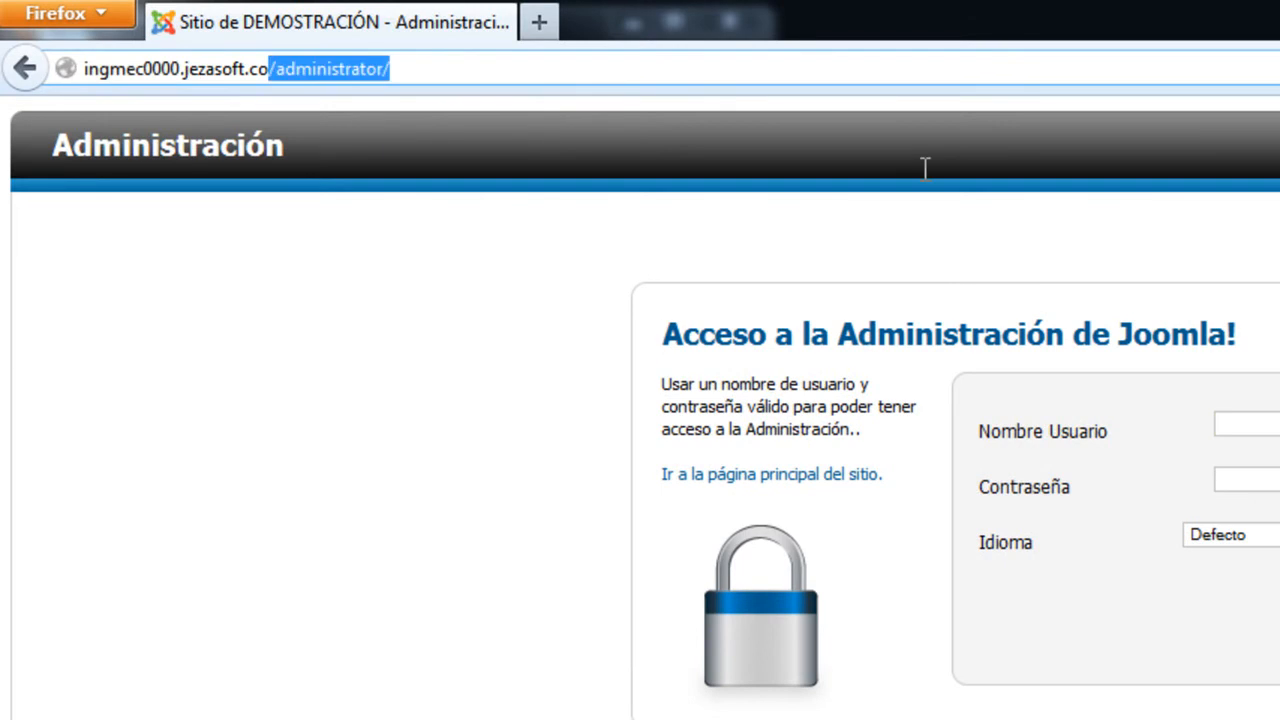
pyautogui.press('BackSpace')
pyautogui.press('Return')
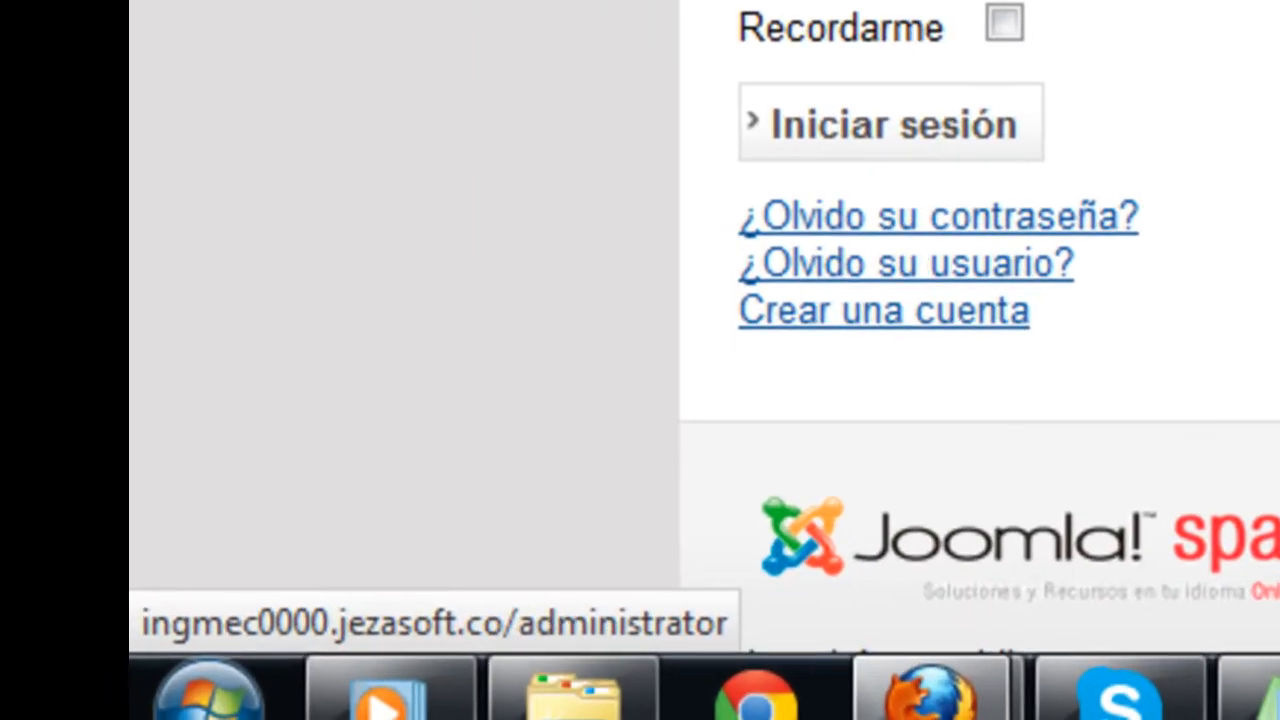
pyautogui.click(169, 86)
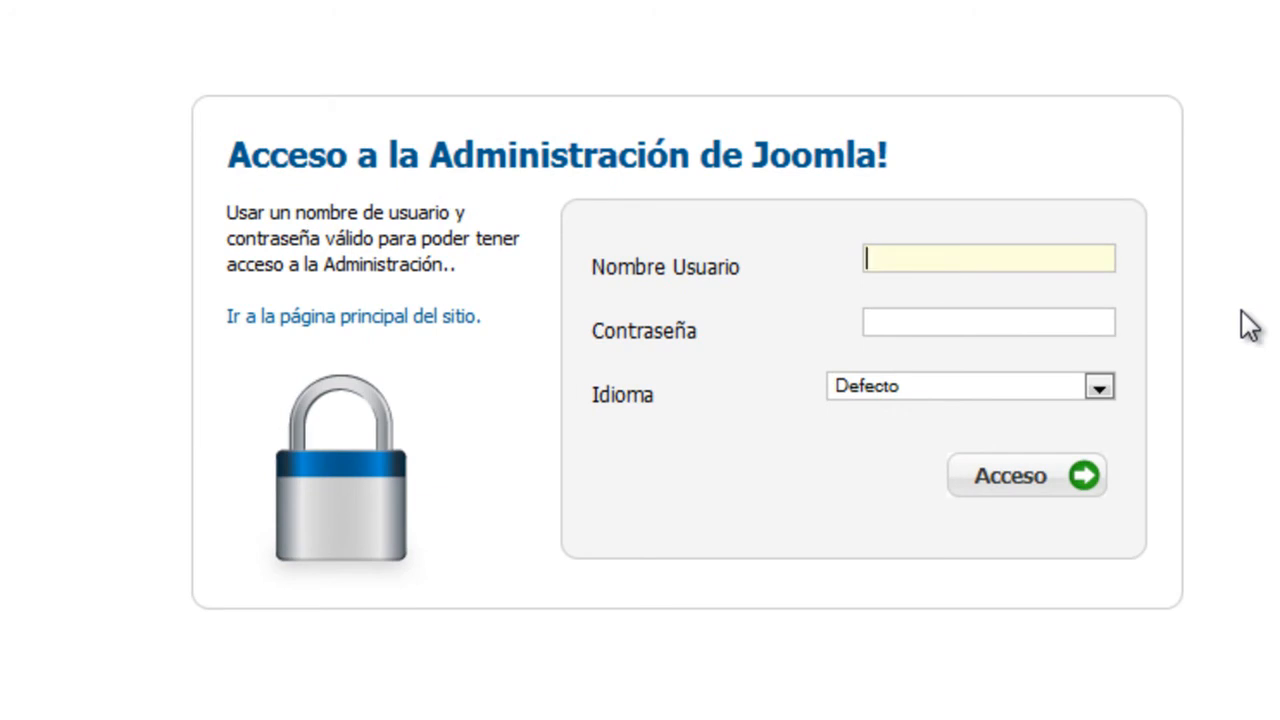
# Attempt the administrator login, then refill the username after the 'Contraseña inválida' error
pyautogui.write('admin')
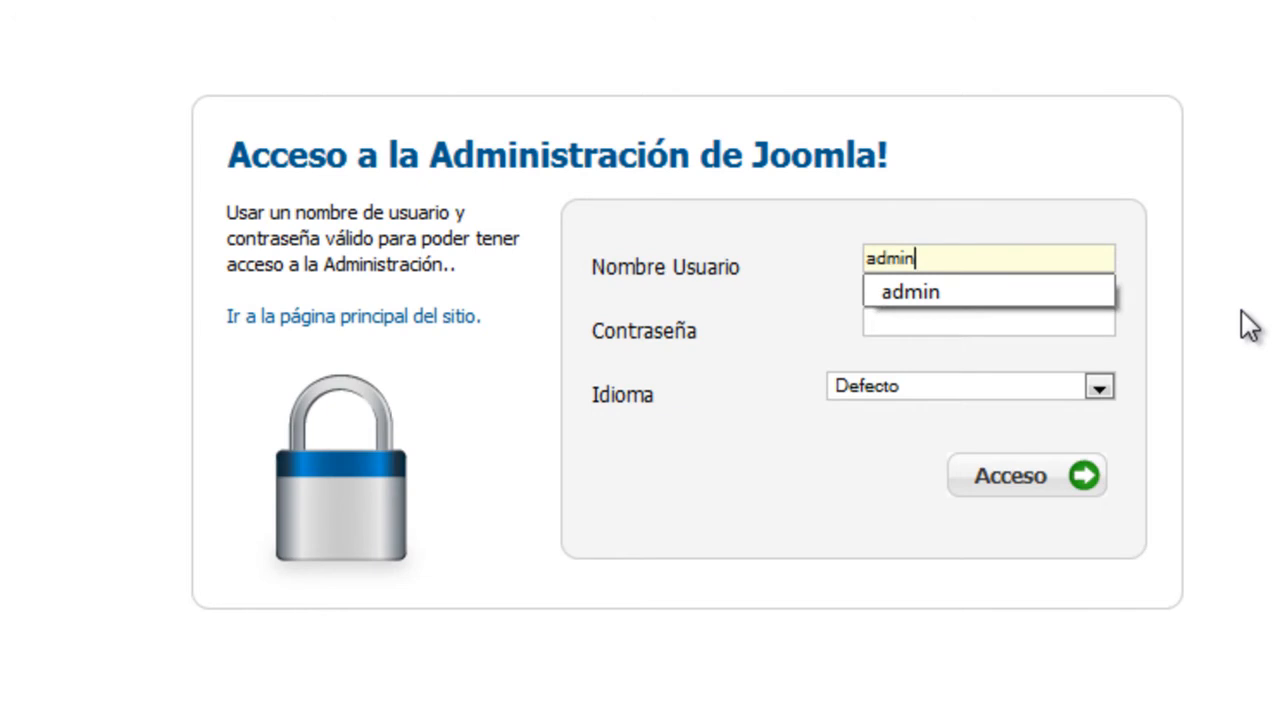
pyautogui.press('Tab')
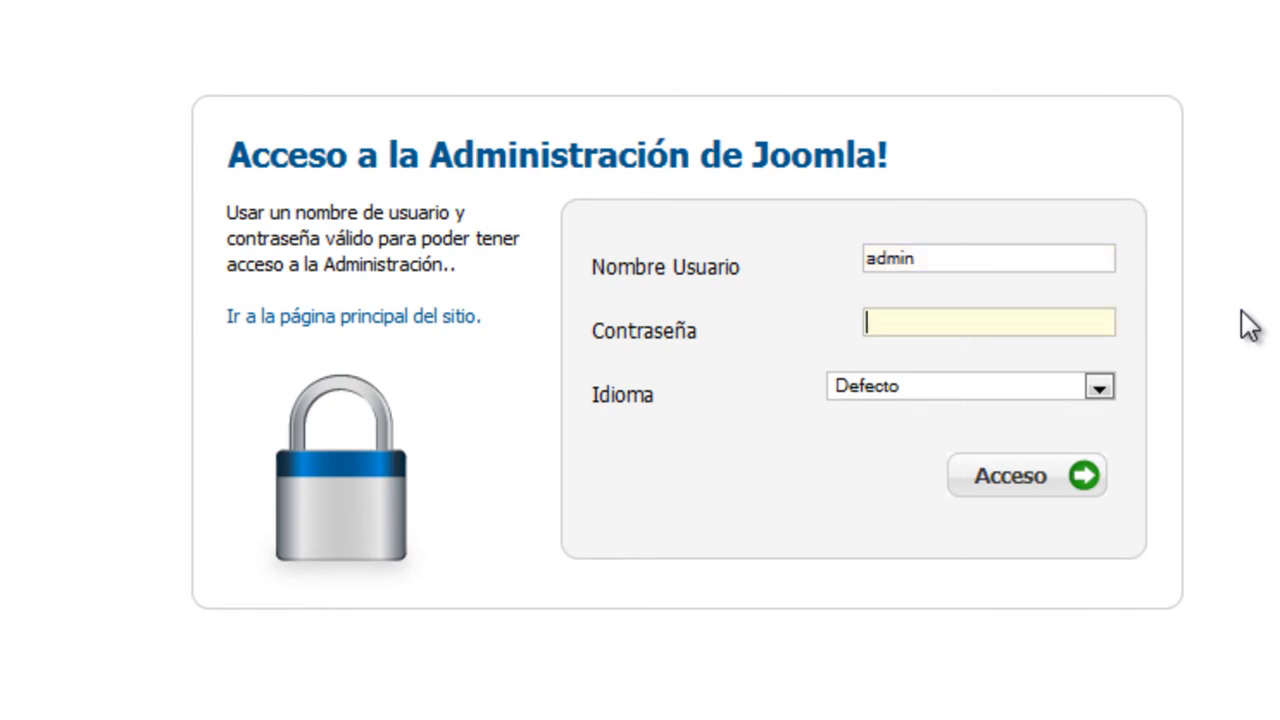
pyautogui.write('administrador')
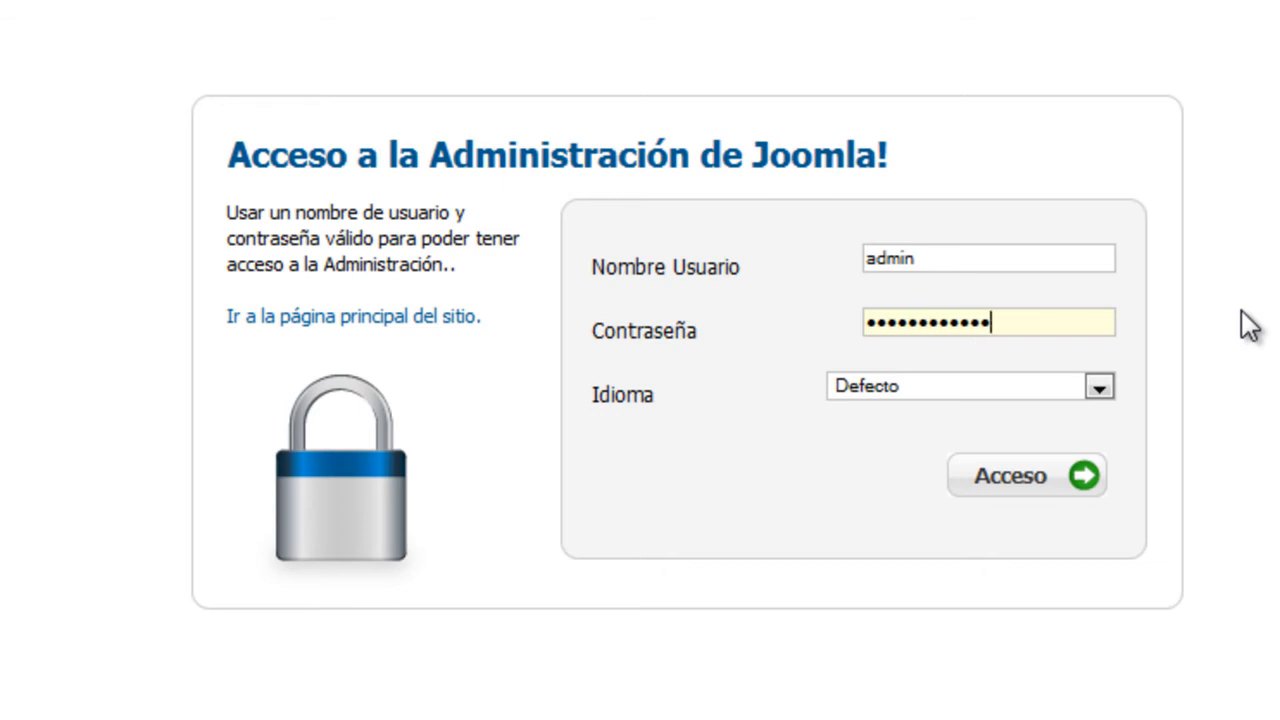
pyautogui.press('Return')
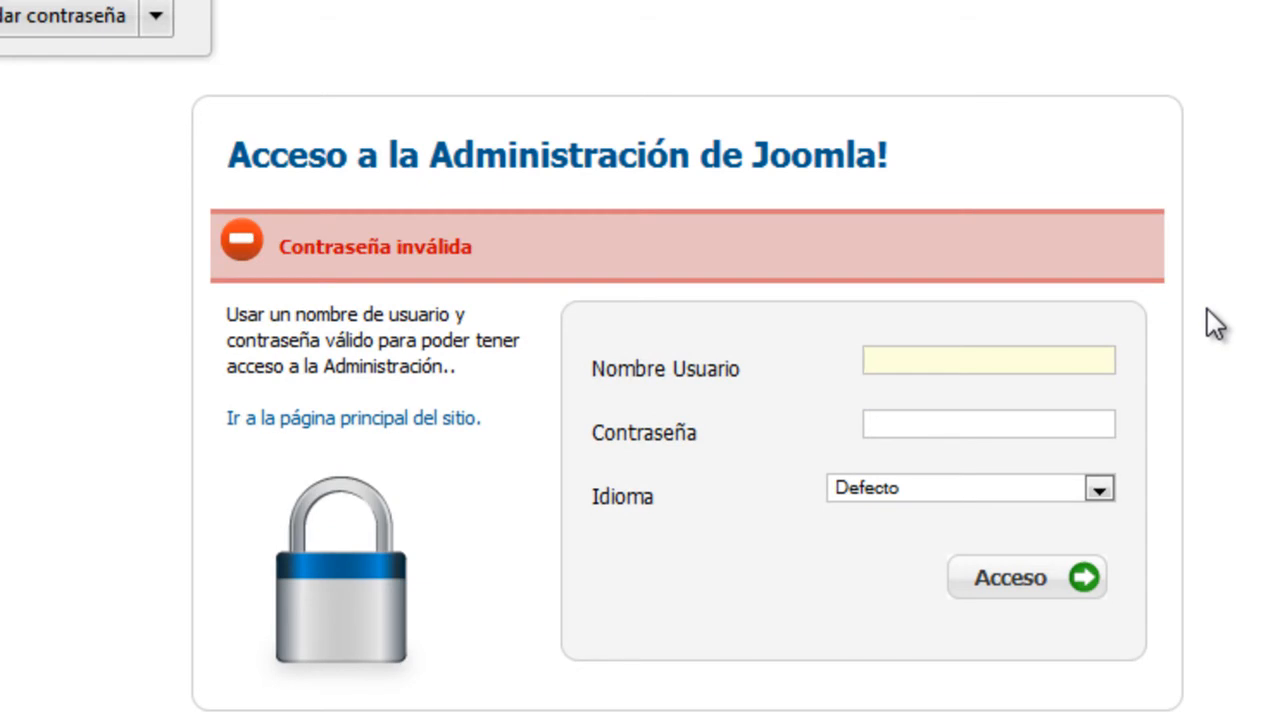
pyautogui.write('admin')
pyautogui.press('Tab')
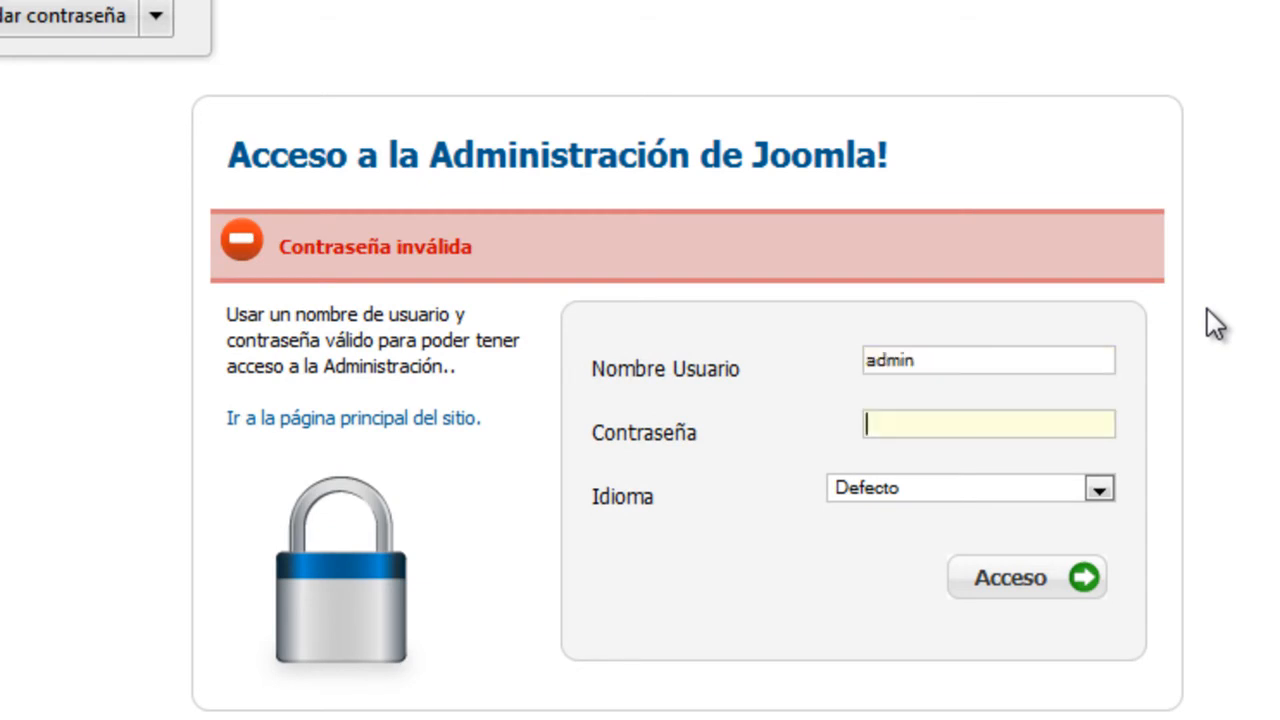
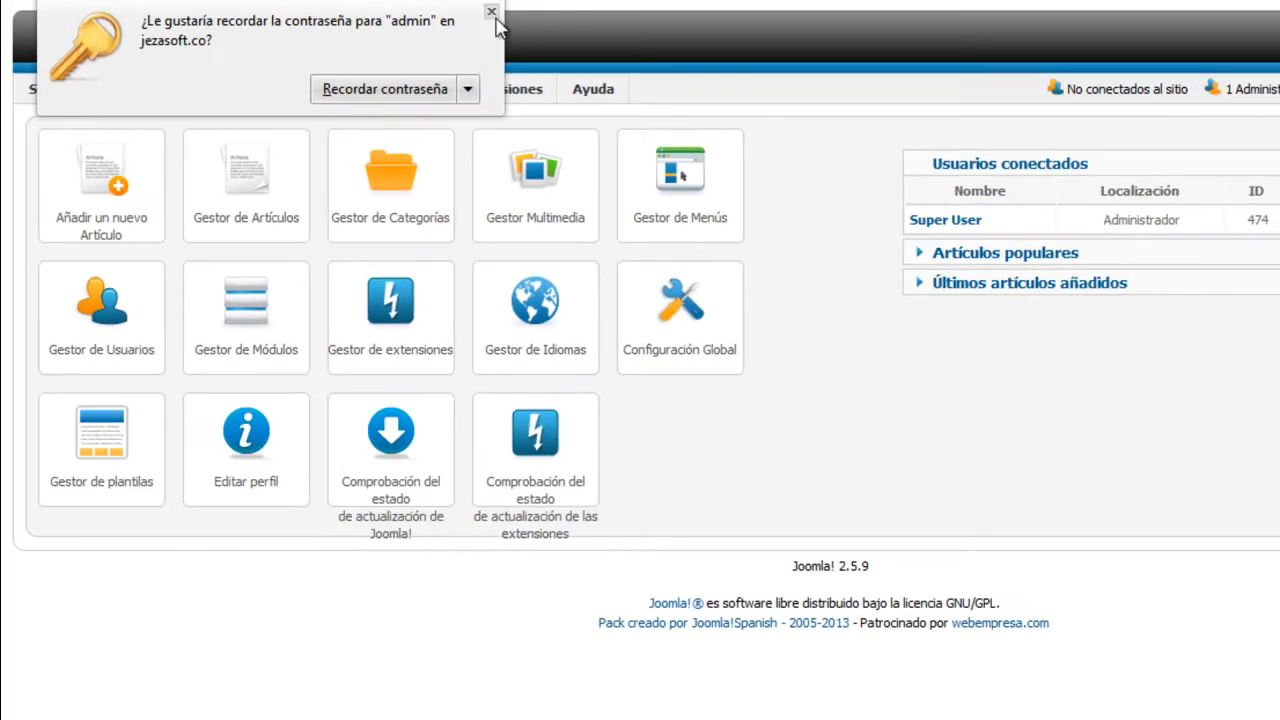
# Dismiss the save-password bar and highlight the Joomla! 2.5.9 footer version and the site domain
pyautogui.click(491, 12)
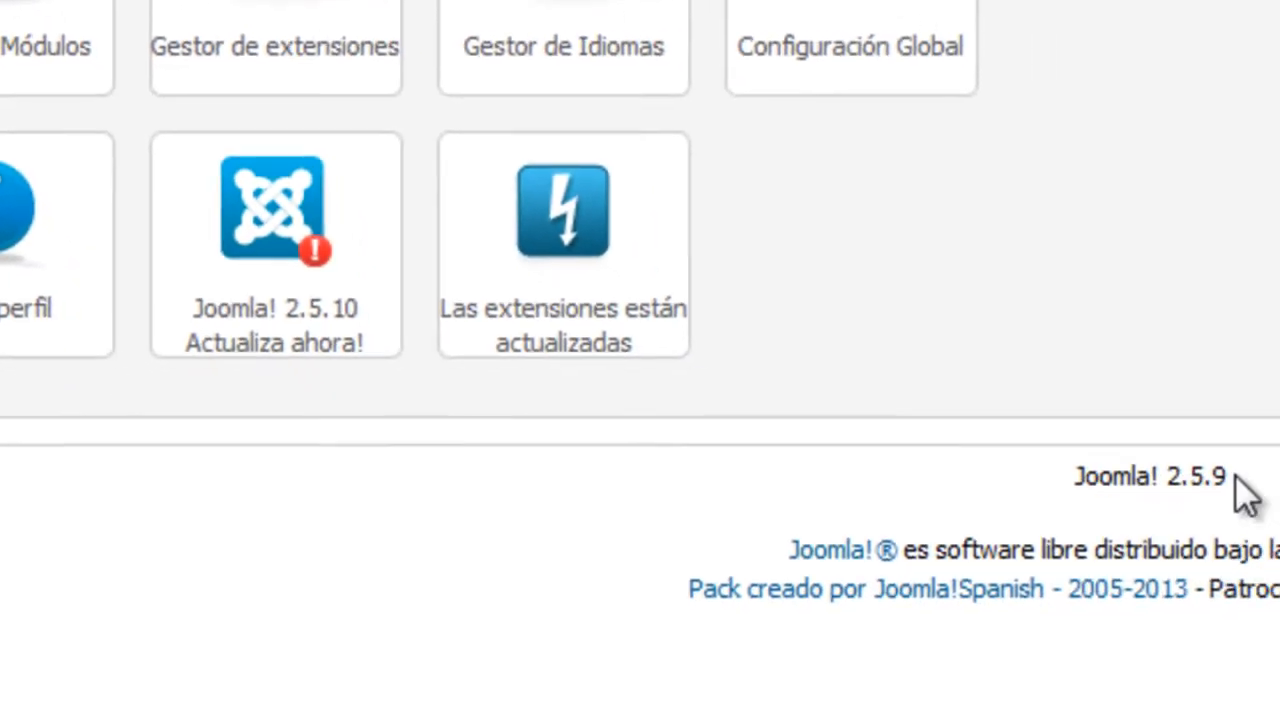
pyautogui.moveTo(1195, 462); pyautogui.dragTo(969, 470)
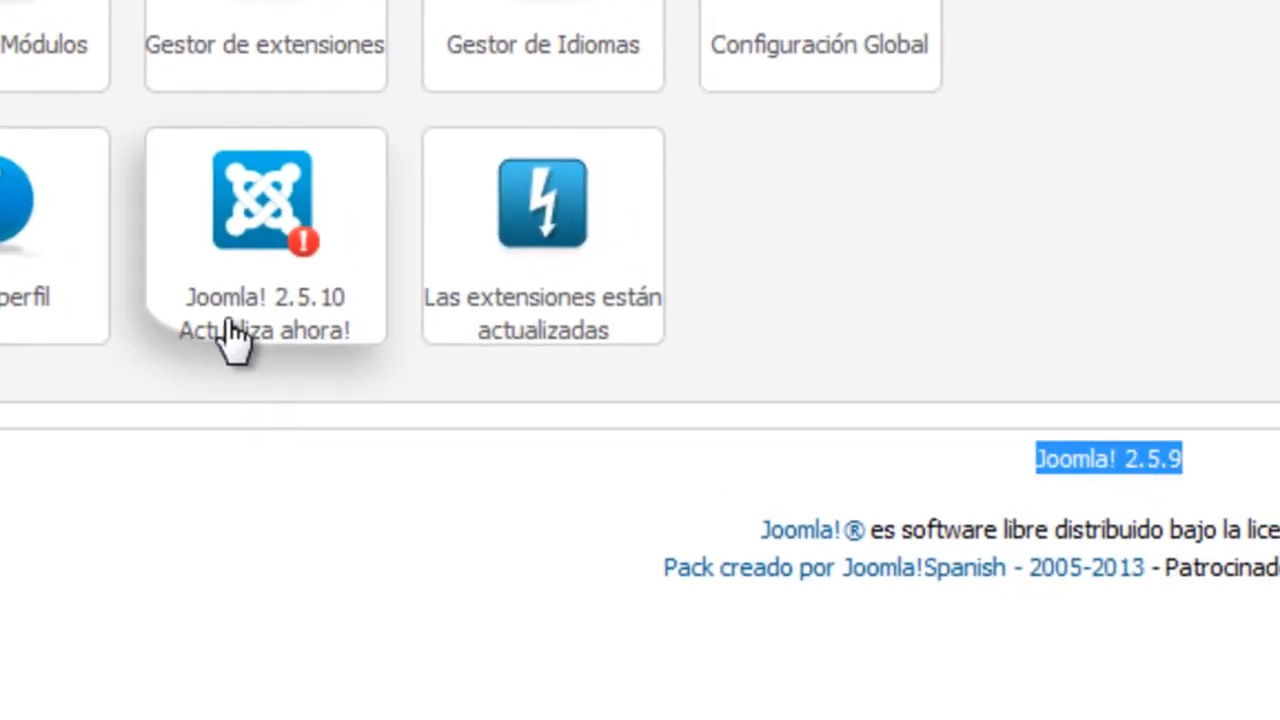
pyautogui.click(270, 405)
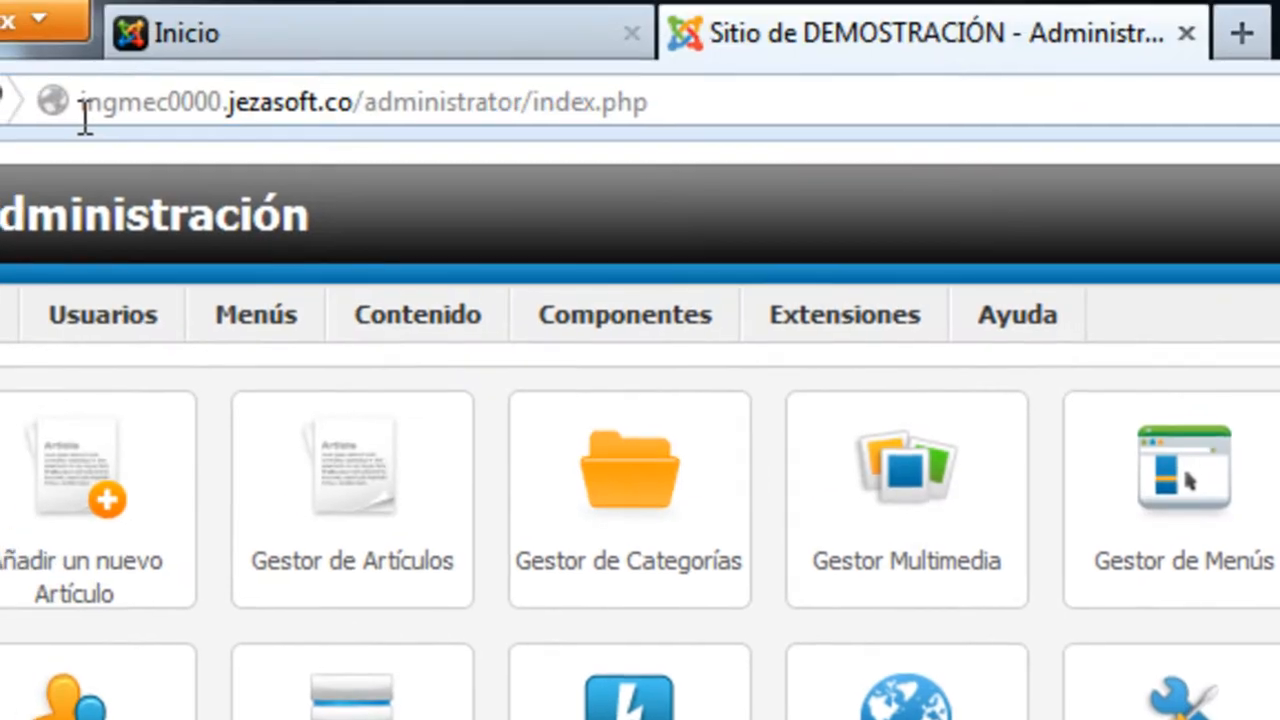
pyautogui.moveTo(80, 104); pyautogui.dragTo(360, 141)
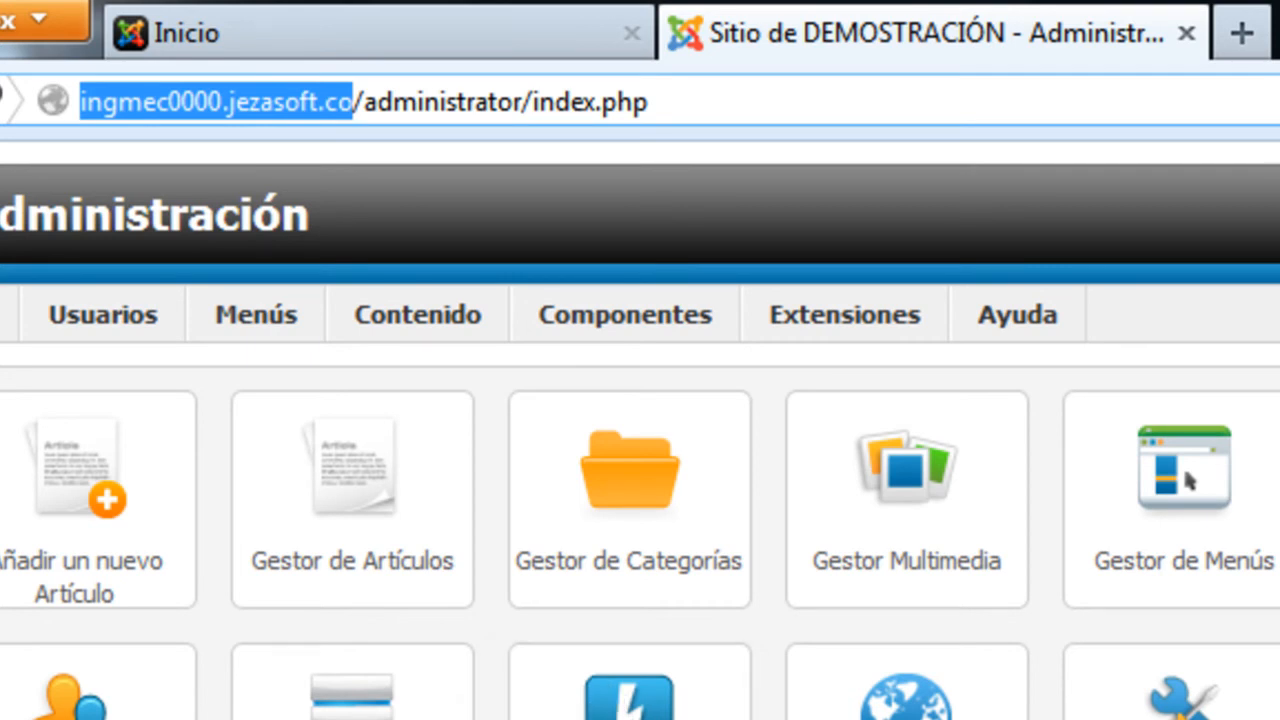
pyautogui.click(215, 715)
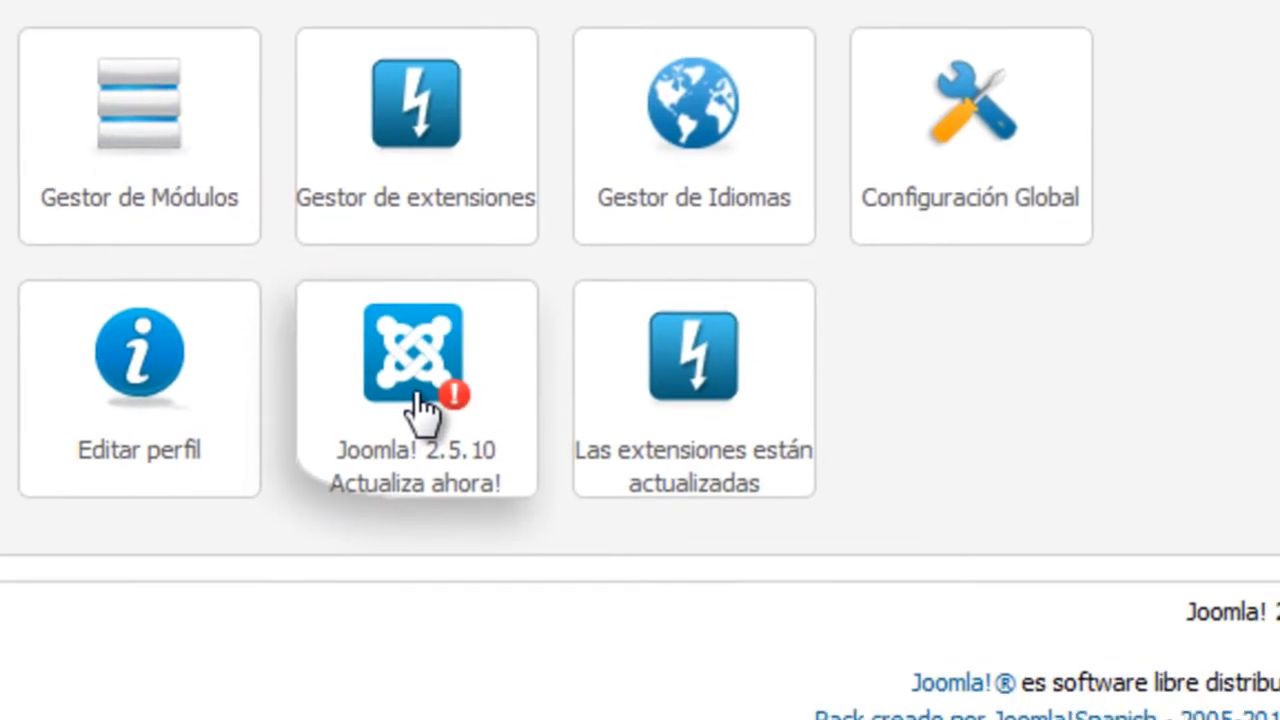
# Open the Joomla 2.5.10 update page and download the 2.5.x-to-2.5.10 Stable patch package
pyautogui.click(418, 395)
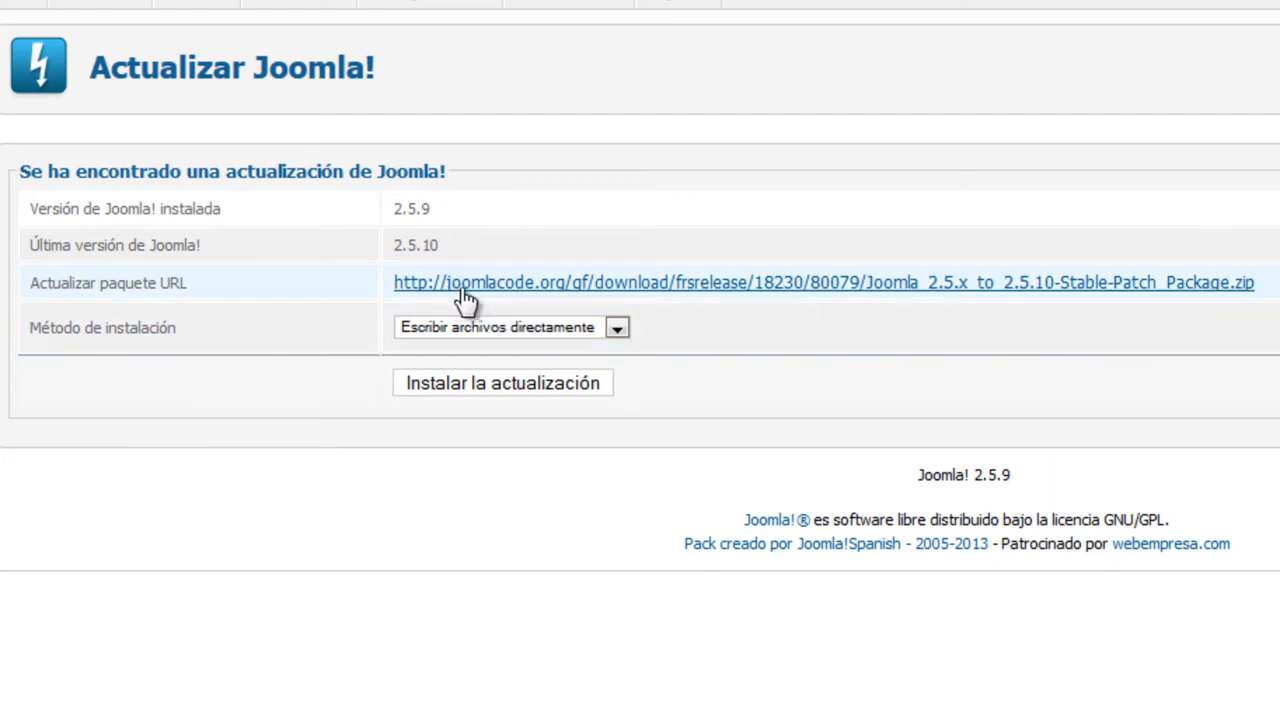
pyautogui.click(858, 284)
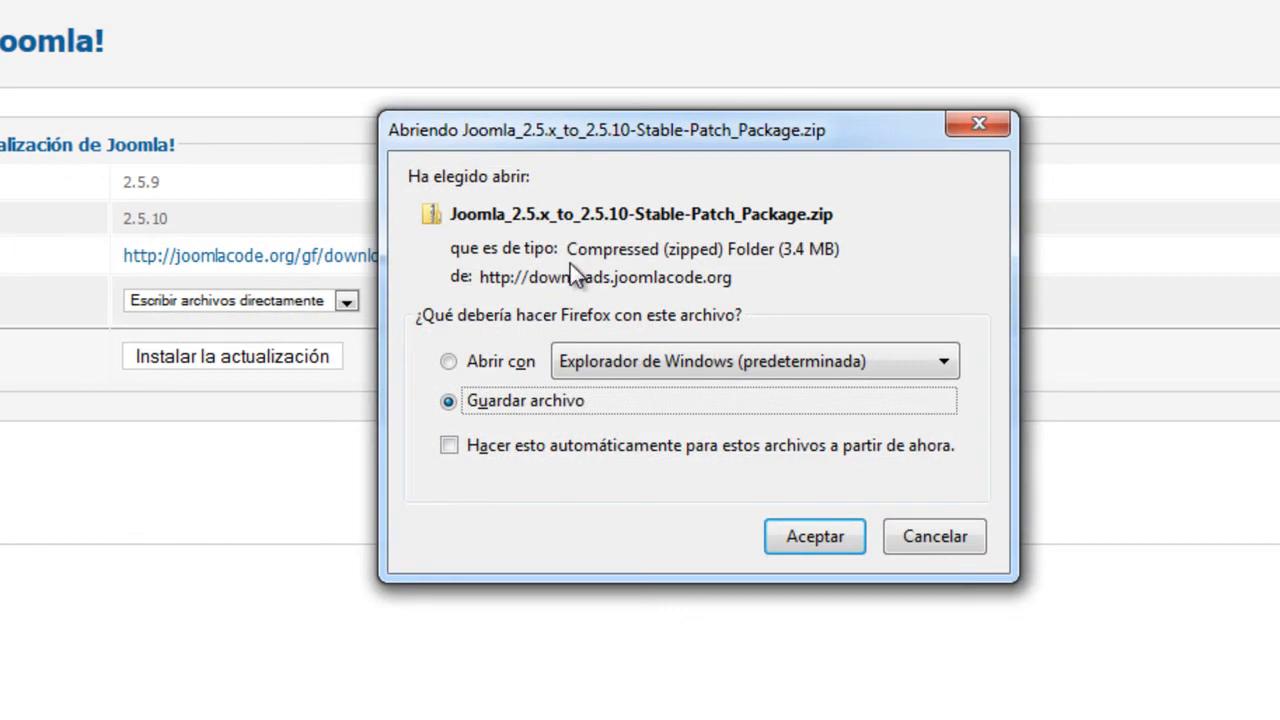
pyautogui.click(925, 537)
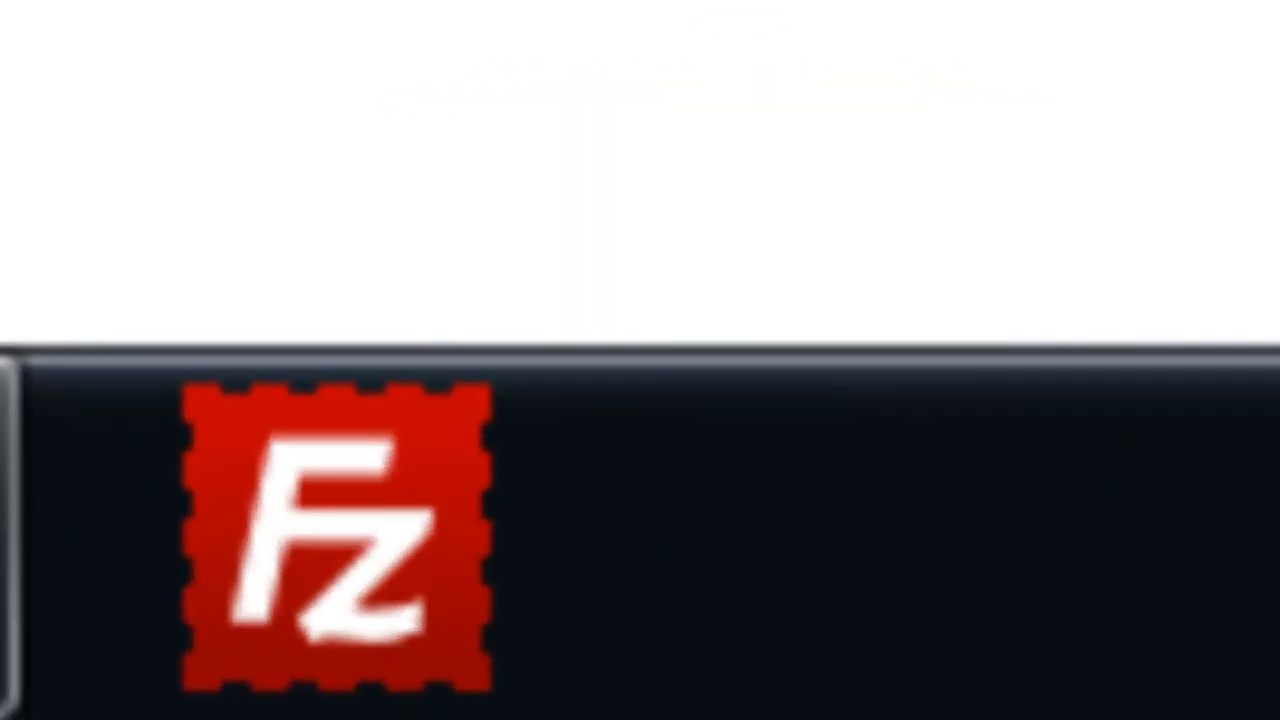
# Launch FileZilla and connect to the saved Joomla hosting site
pyautogui.click(200, 552)
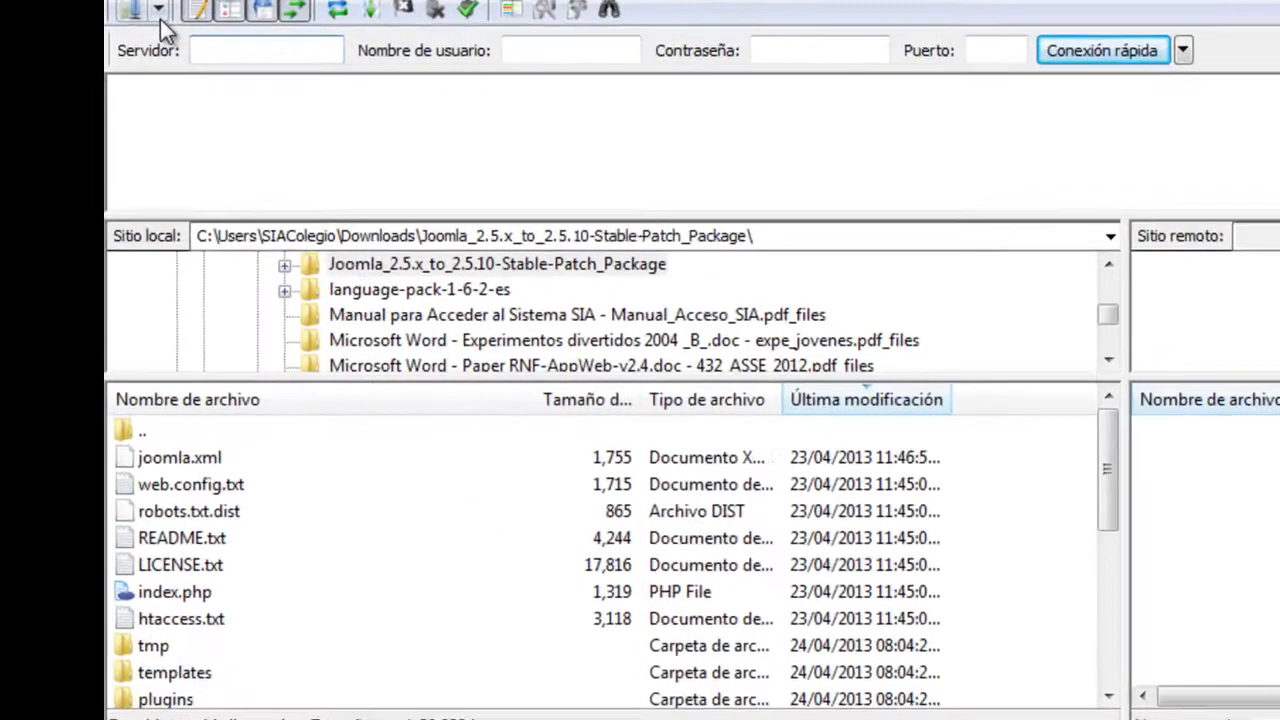
pyautogui.click(41, 30)
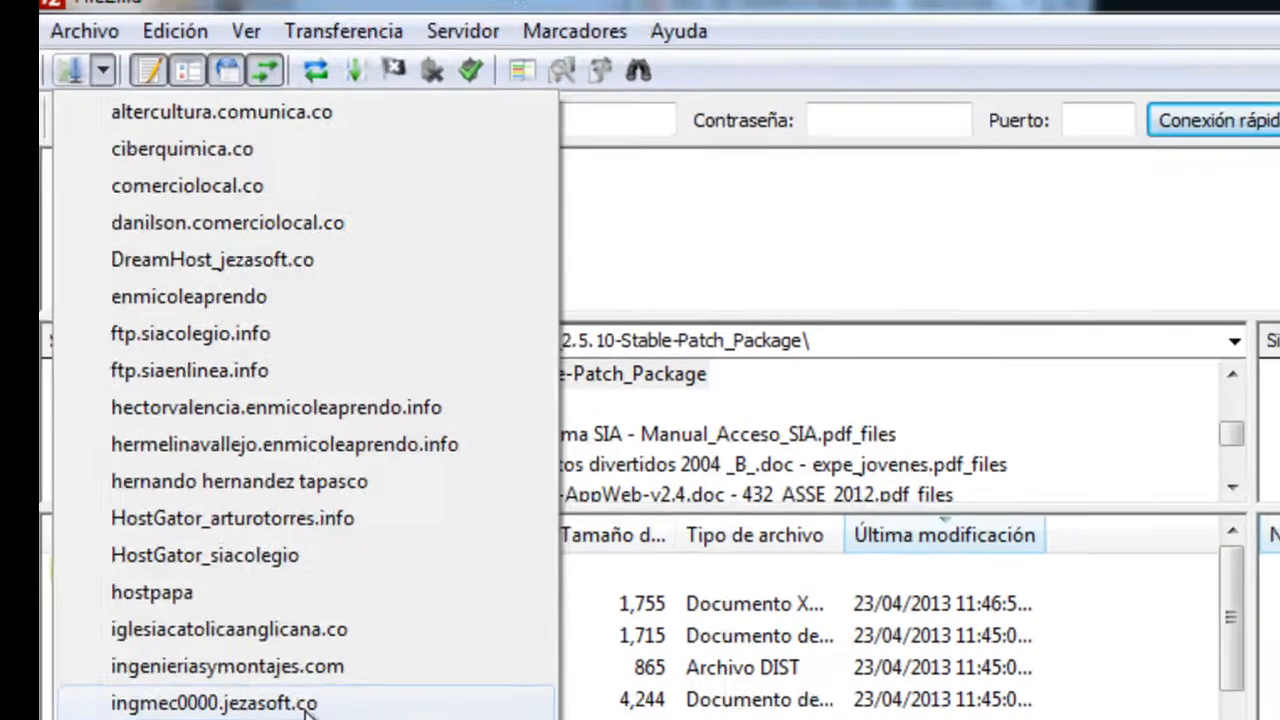
pyautogui.click(358, 576)
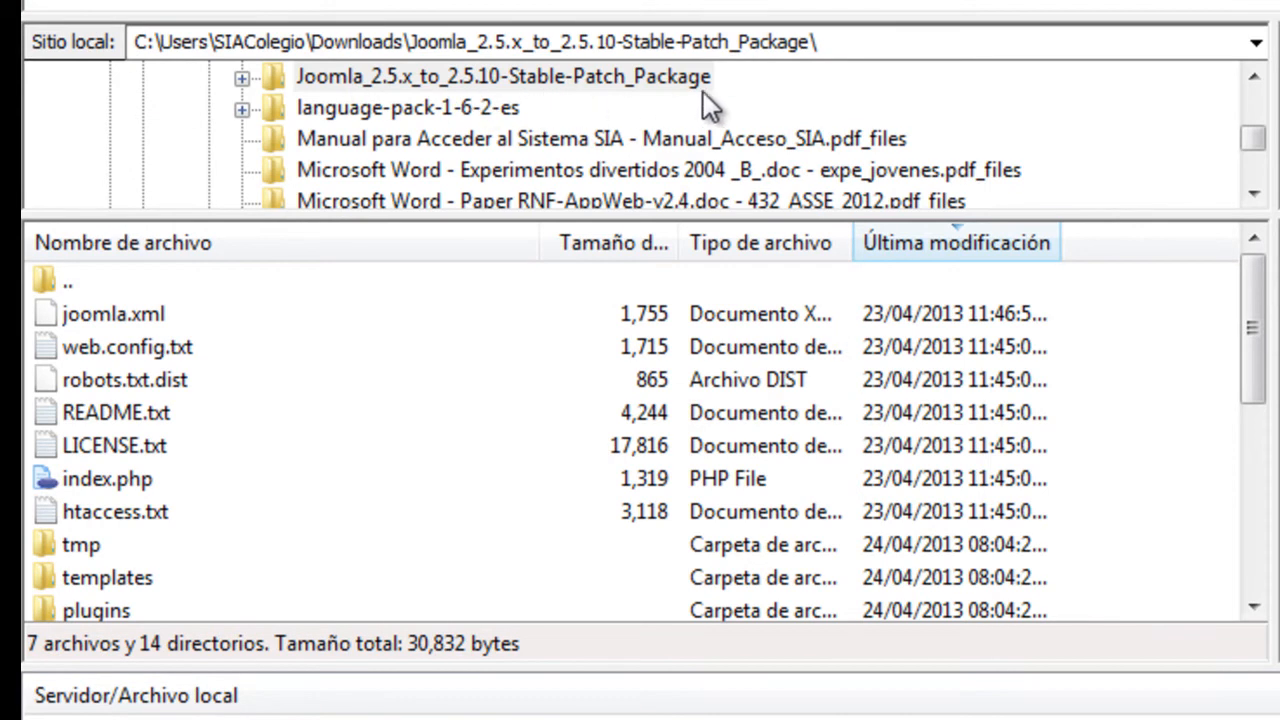
# Select all local 2.5.10 patch package files and folders, plus the site's folder on the server
pyautogui.click(243, 312)
pyautogui.scroll(-1, 243, 312)
pyautogui.scroll(-3, 243, 312)
pyautogui.scroll(4, 243, 312)
pyautogui.scroll(-3, 243, 312)
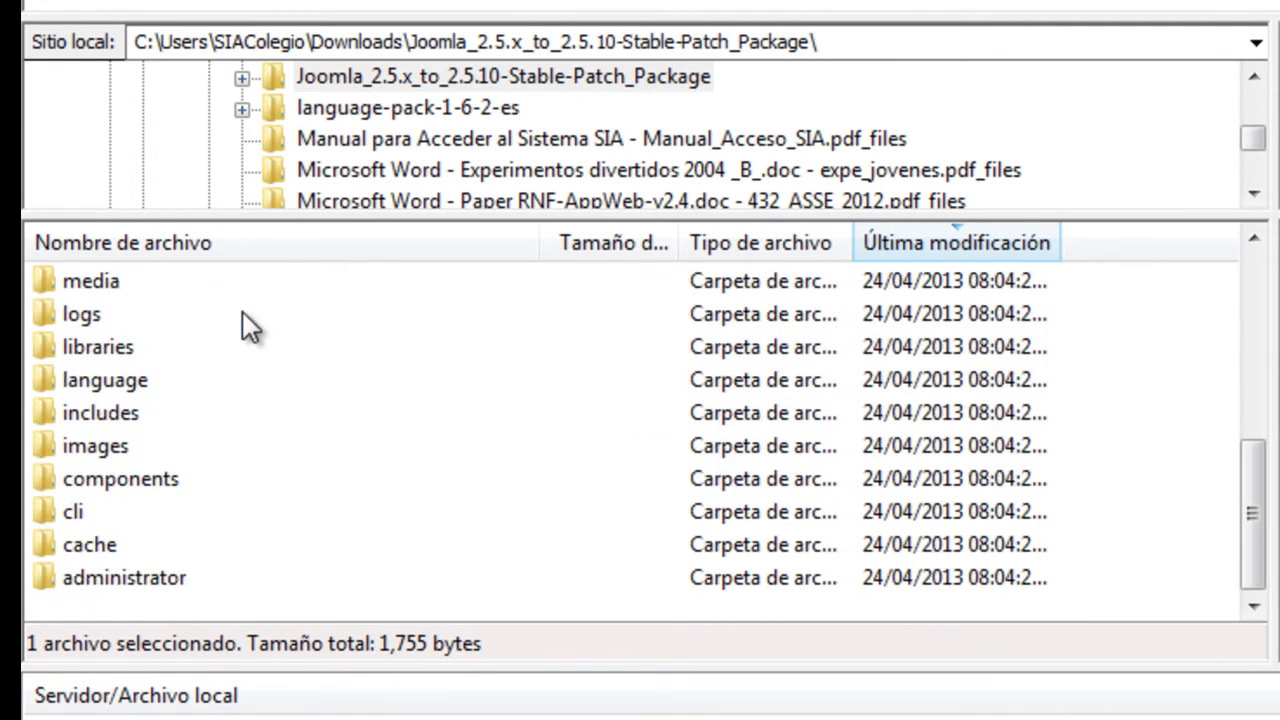
pyautogui.scroll(3, 243, 312)
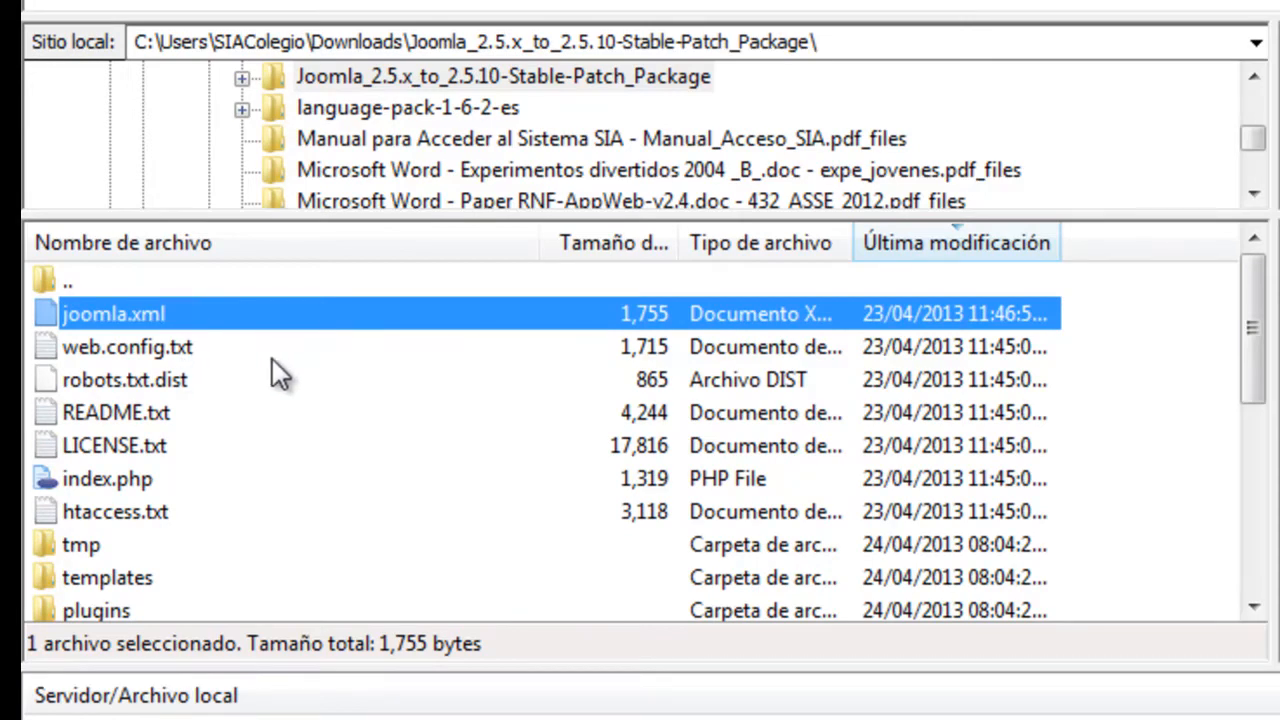
pyautogui.scroll(-4, 240, 378)
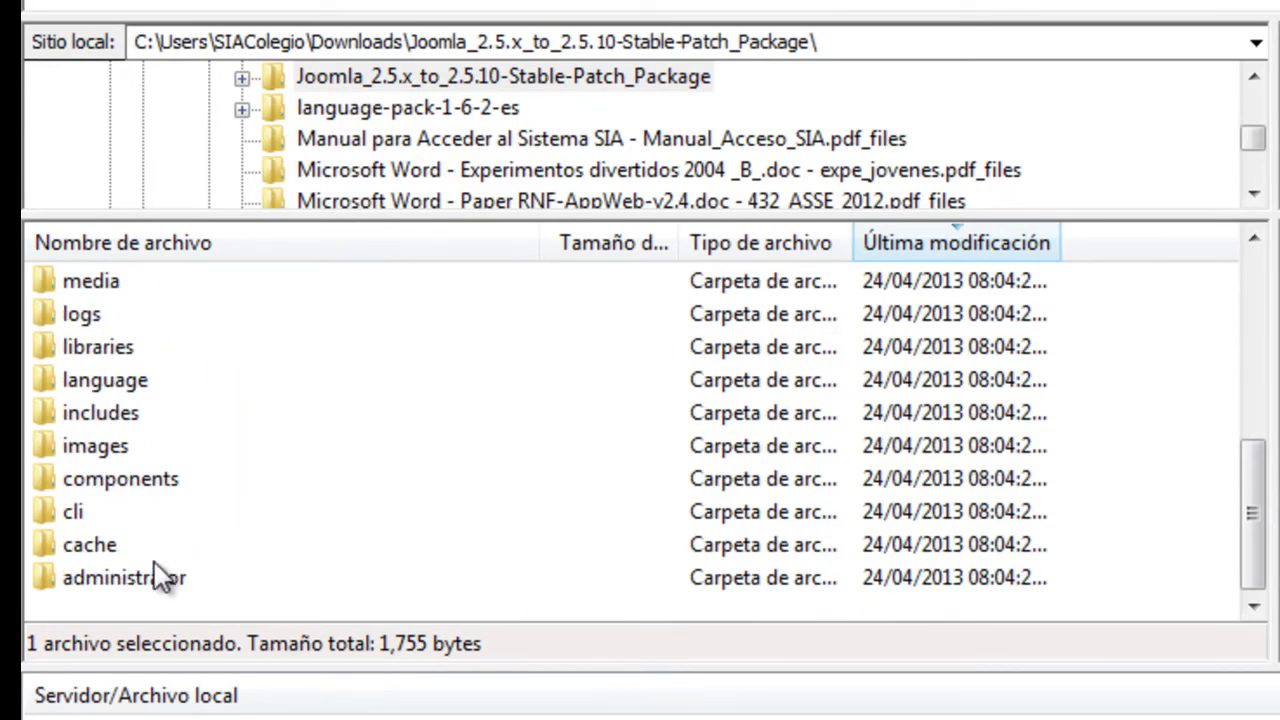
pyautogui.keyDown('shift'); pyautogui.click(160, 575); pyautogui.keyUp('shift')
pyautogui.scroll(4, 300, 530)
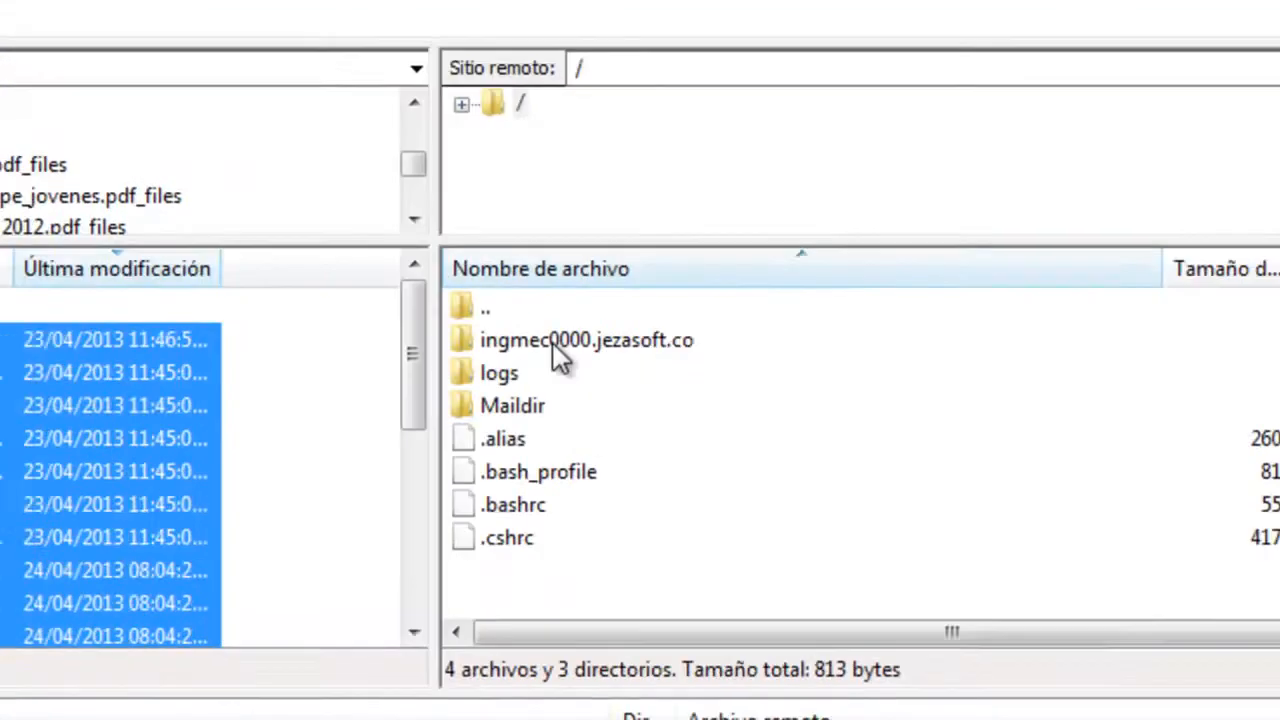
pyautogui.click(553, 343)
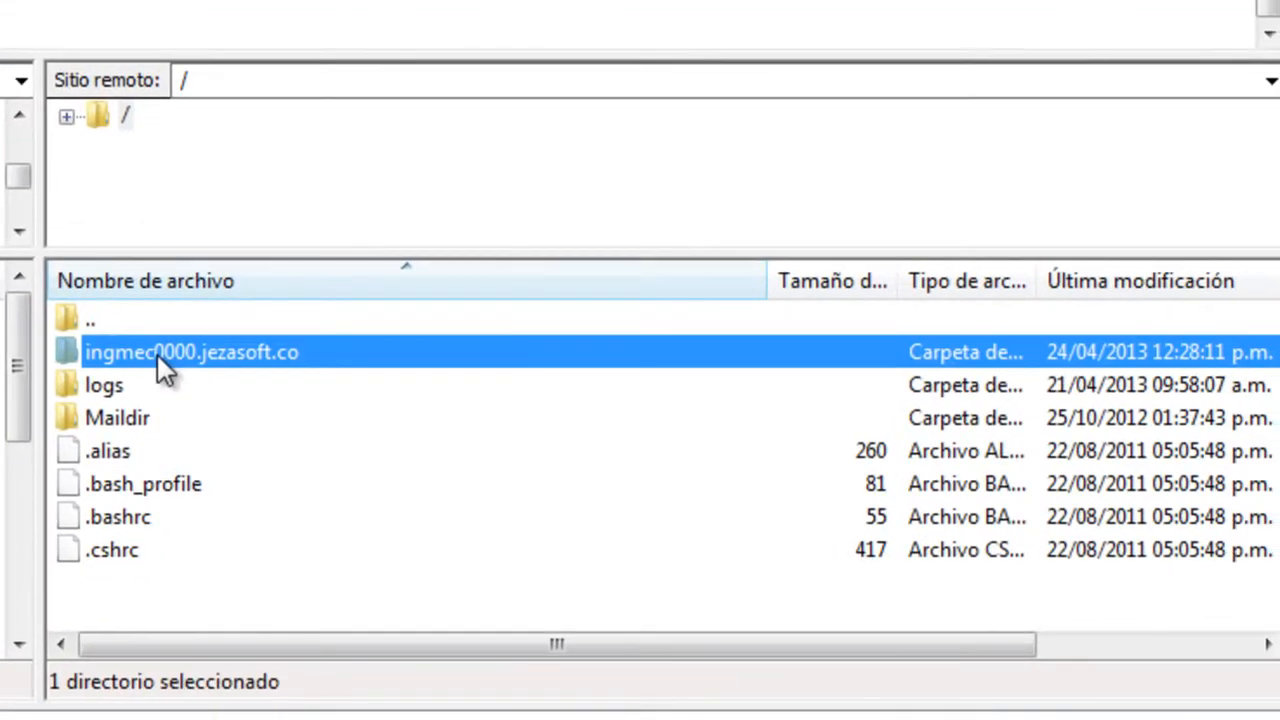
# Upload the selected patch files into the site's server folder, choosing Sobreescribir for existing files
pyautogui.doubleClick(160, 356)
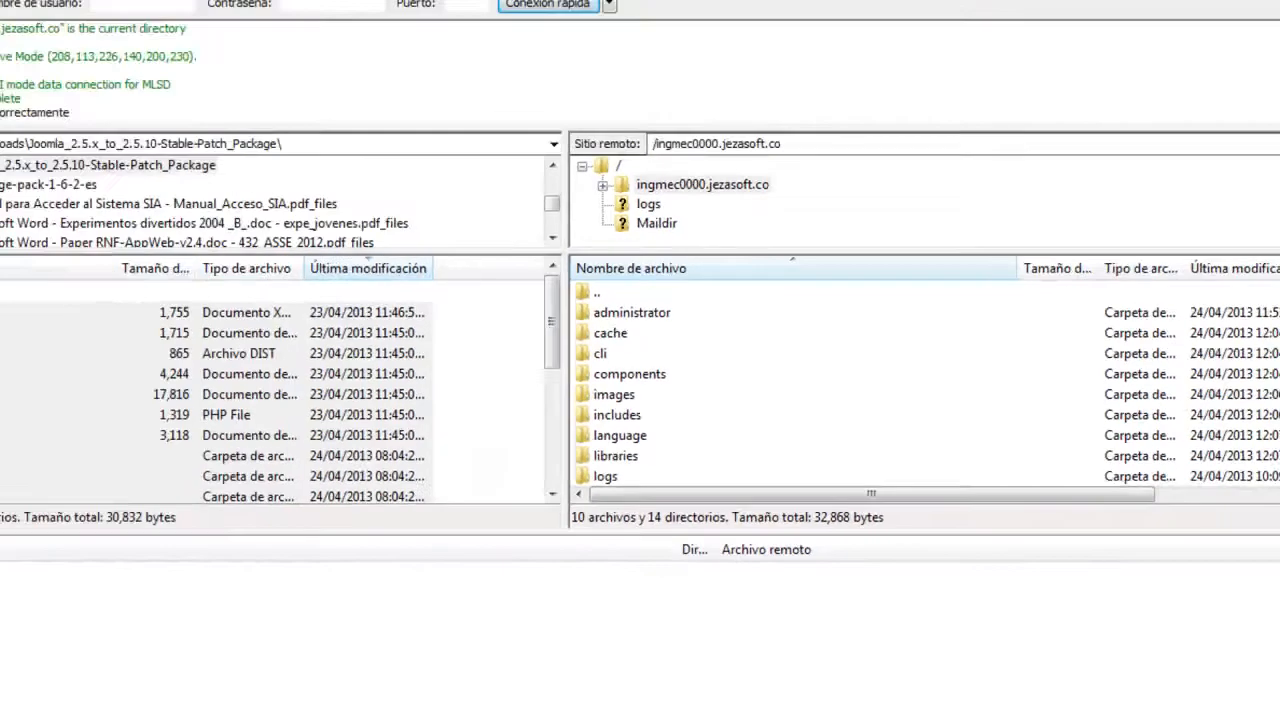
pyautogui.rightClick(119, 334)
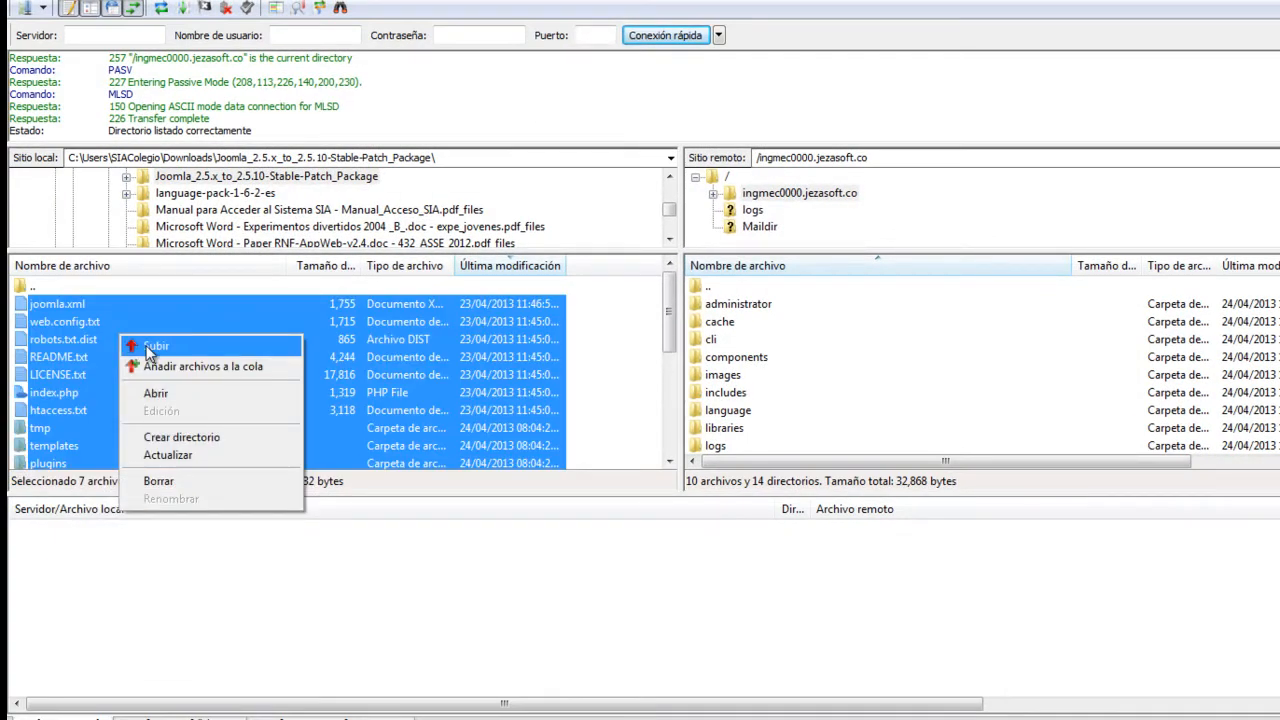
pyautogui.click(149, 348)
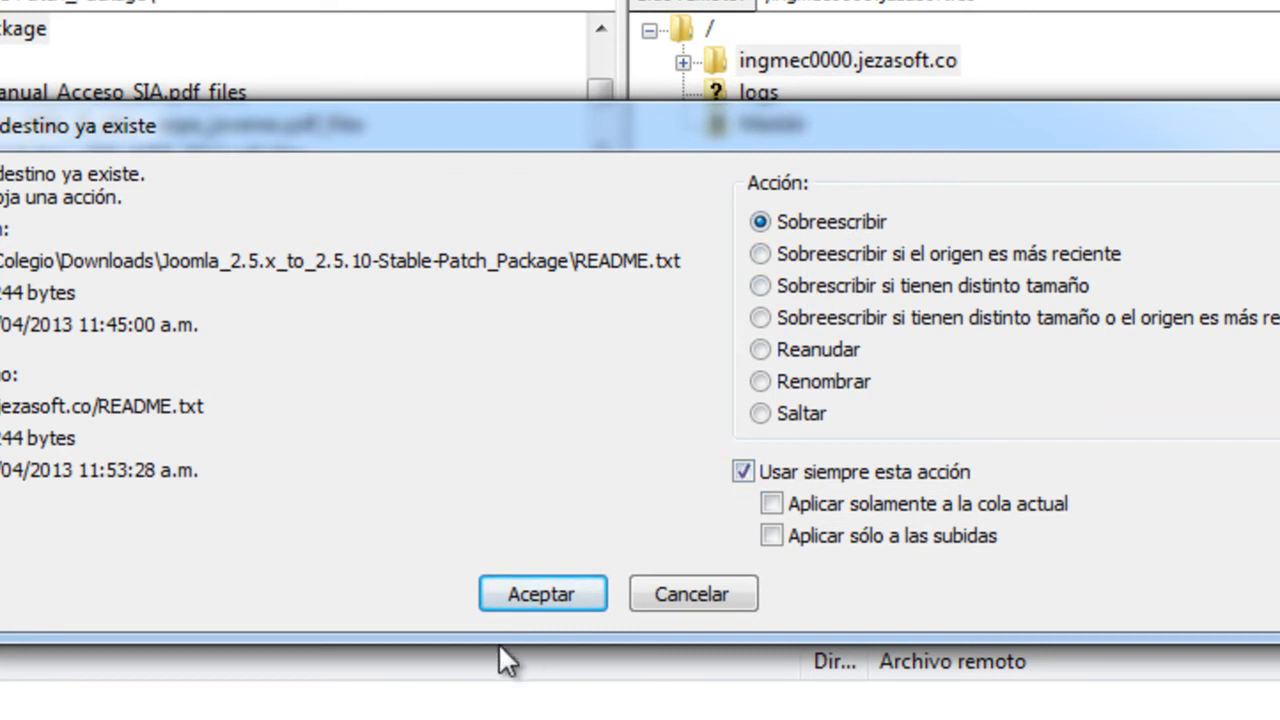
pyautogui.click(530, 600)
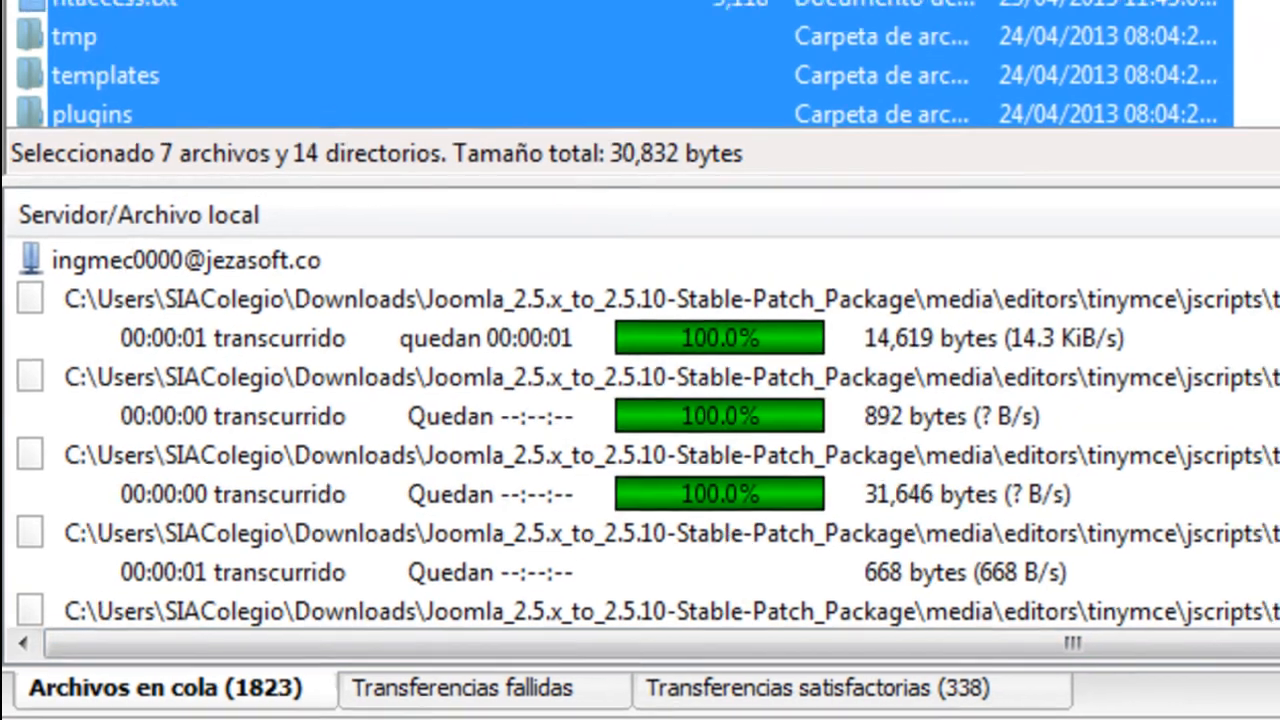
# Let the patch upload pass 300 successful transfers, then bring up the Firefox windows
pyautogui.click(583, 717)
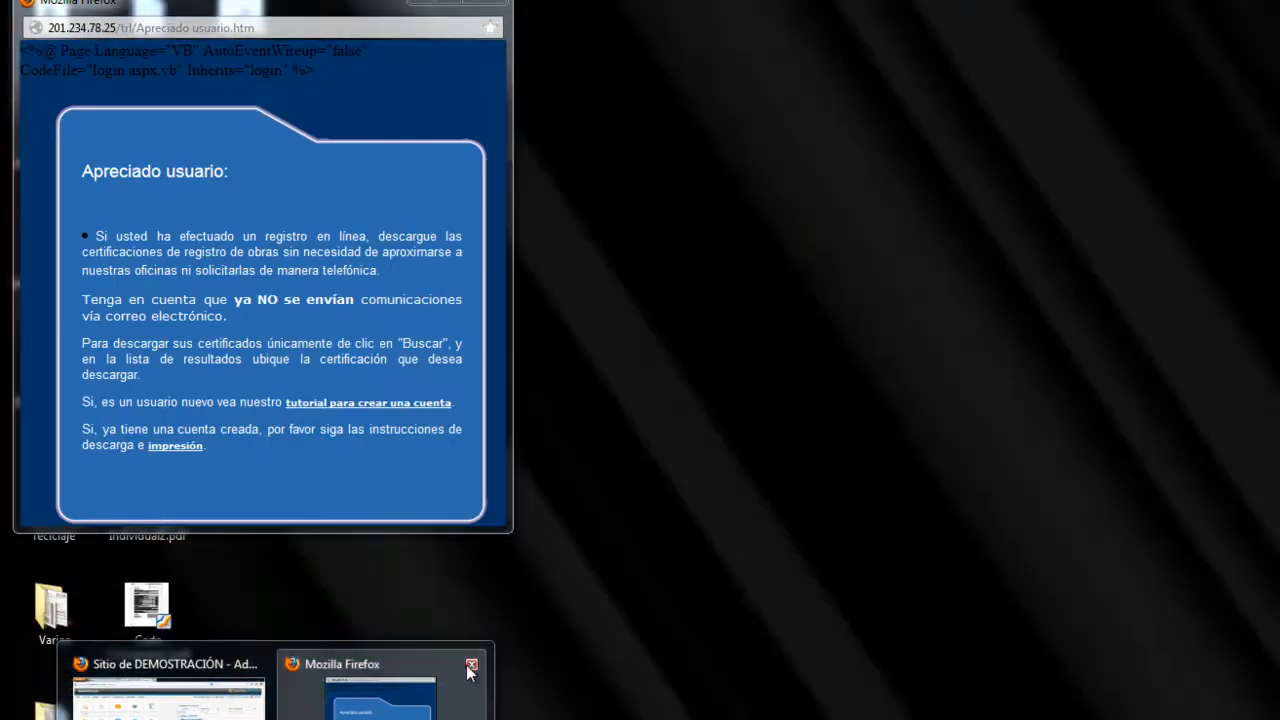
# Close the extra Firefox window and highlight the Joomla! 2.5.9 version on the admin page
pyautogui.click(471, 664)
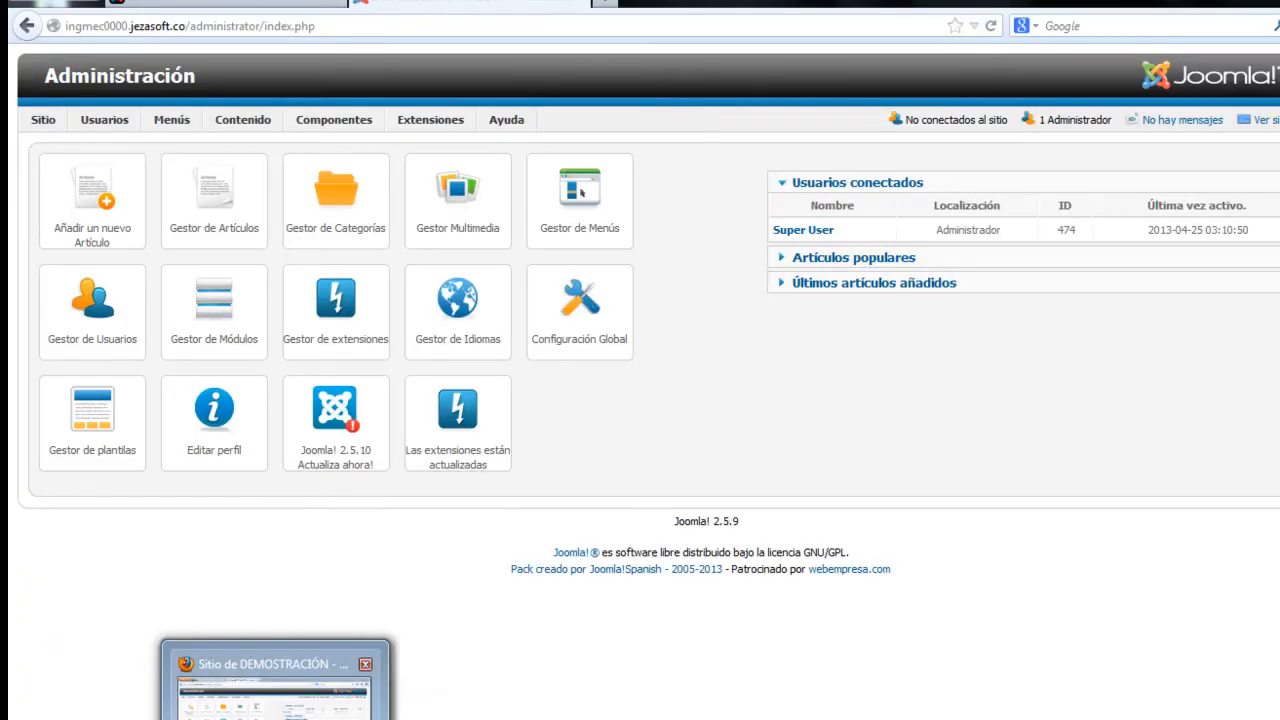
pyautogui.click(275, 700)
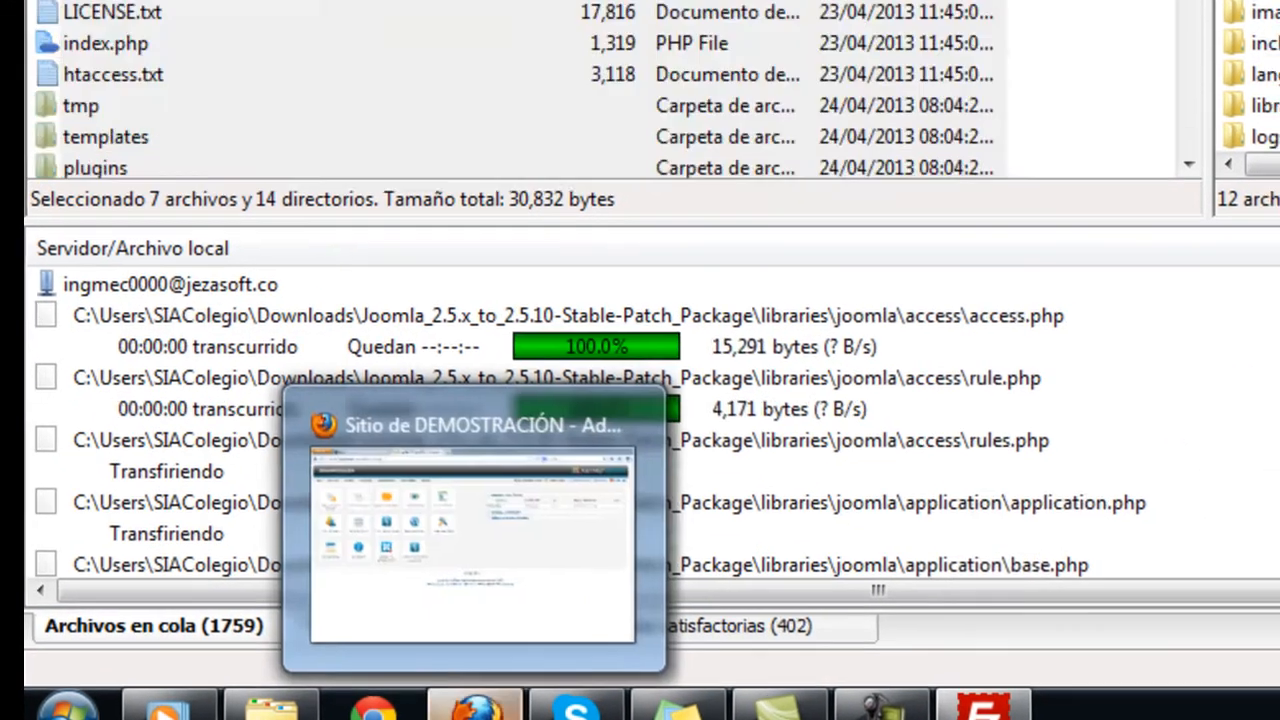
pyautogui.click(487, 686)
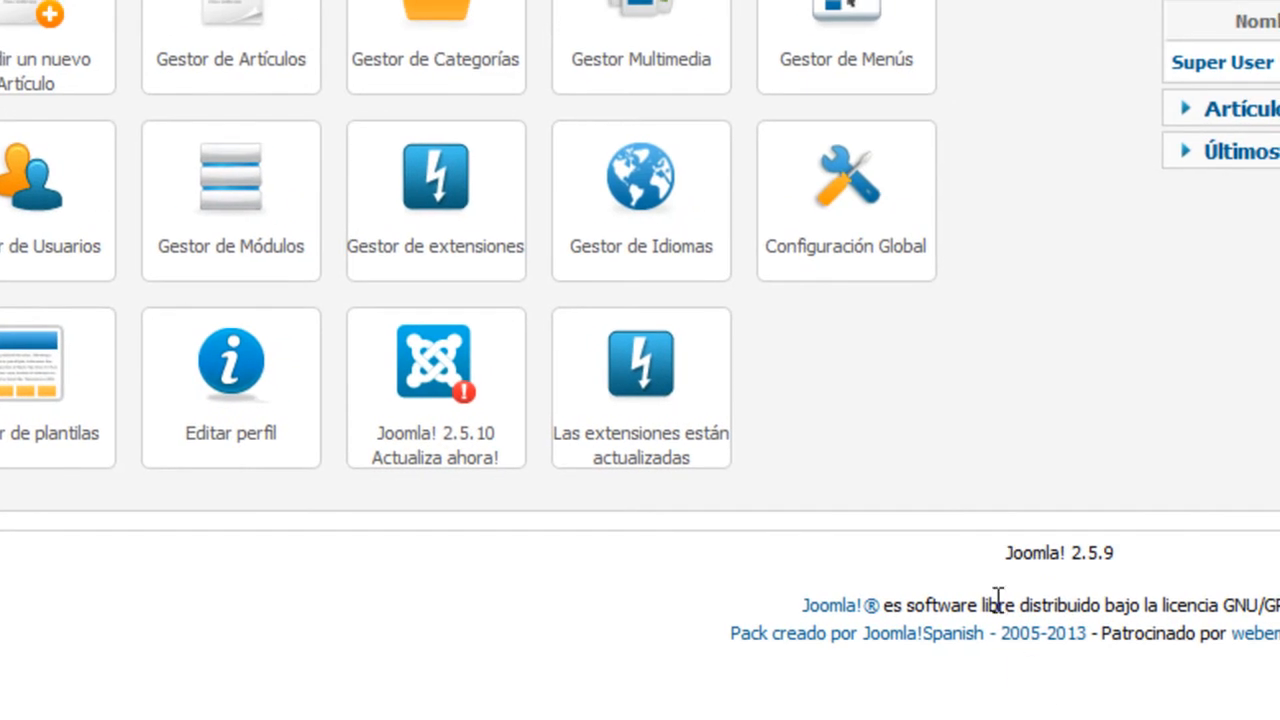
pyautogui.moveTo(998, 556); pyautogui.dragTo(1151, 561)
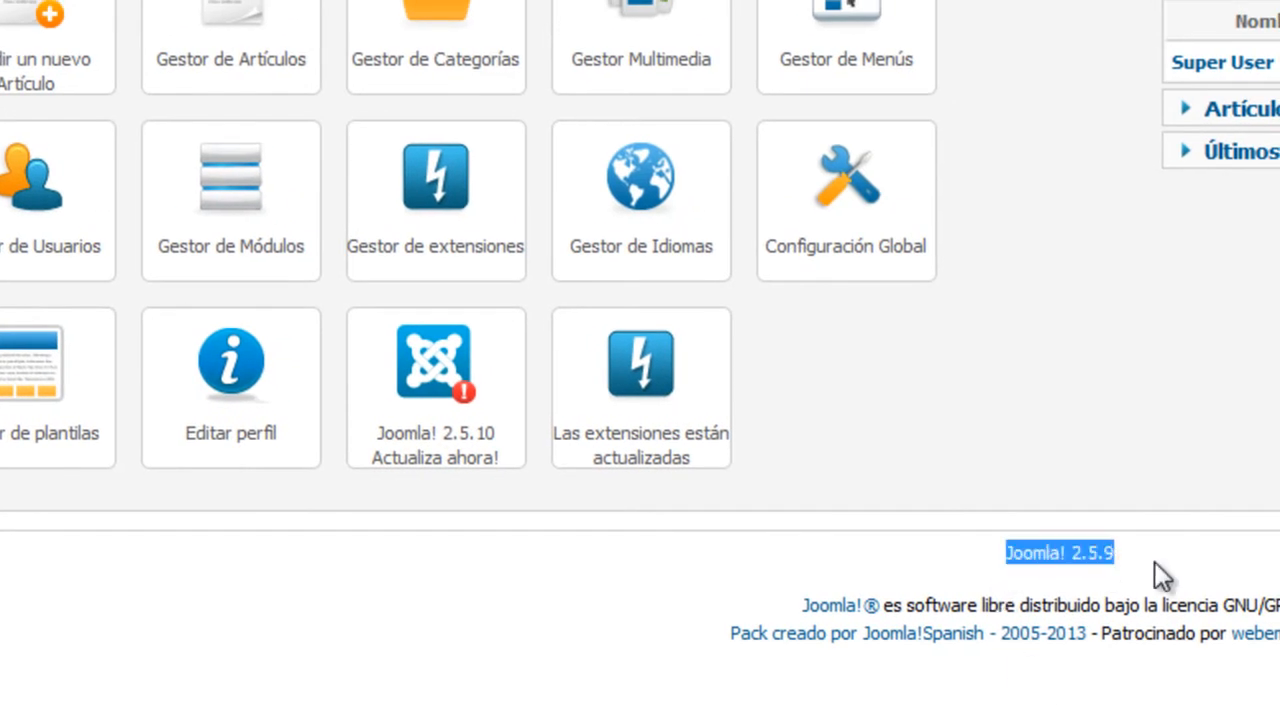
pyautogui.click(1092, 572)
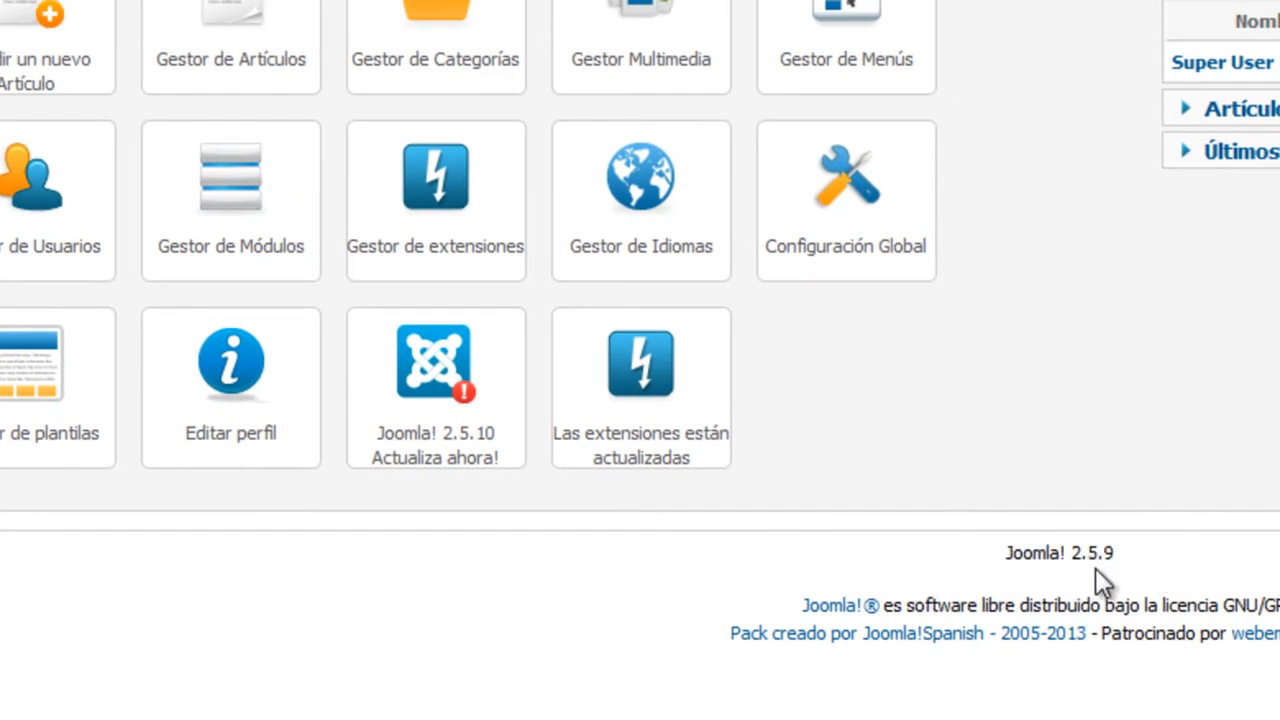
pyautogui.moveTo(1128, 555); pyautogui.dragTo(999, 557)
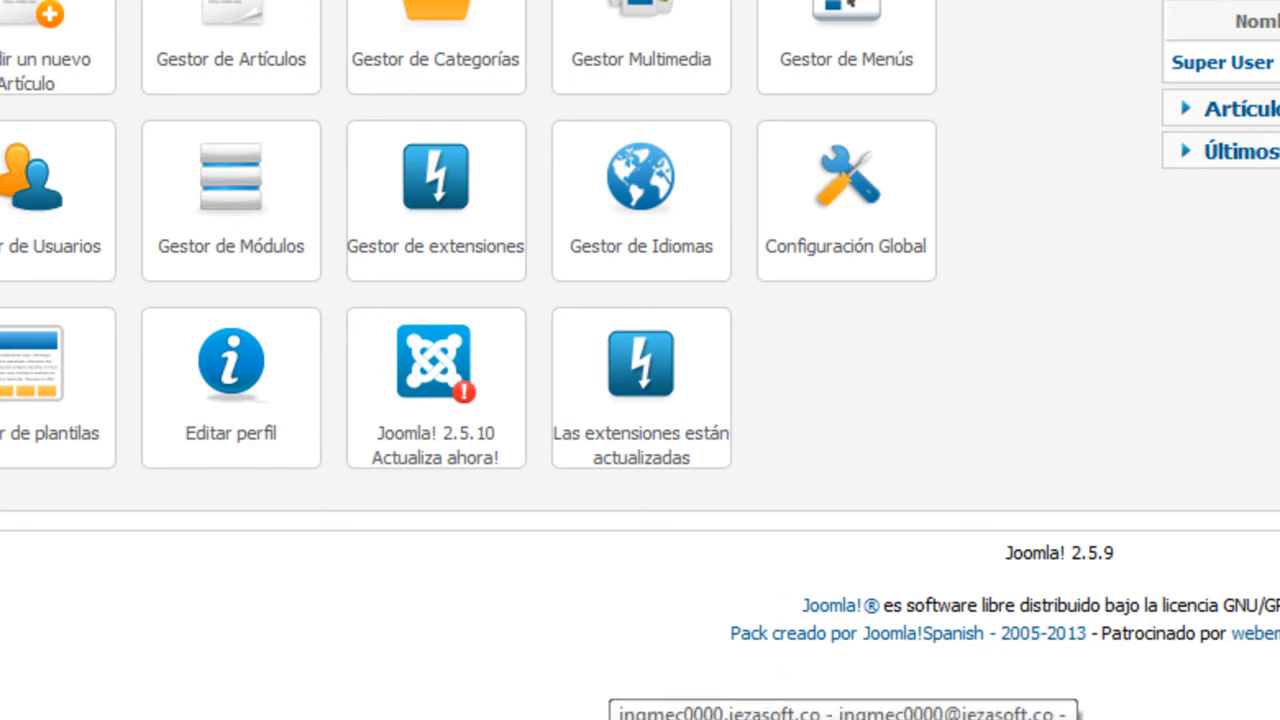
# Check the upload progress in FileZilla, then open the Joomla 'Actualiza ahora!' update page
pyautogui.click(844, 718)
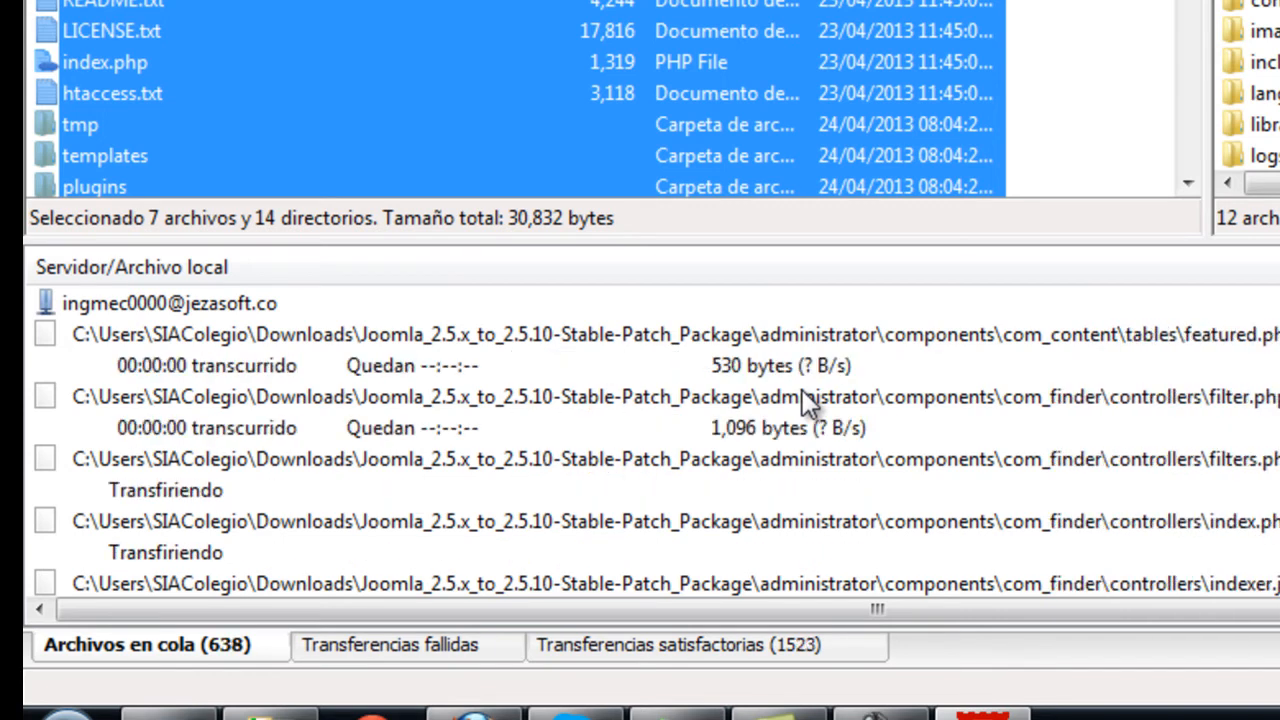
pyautogui.click(474, 716)
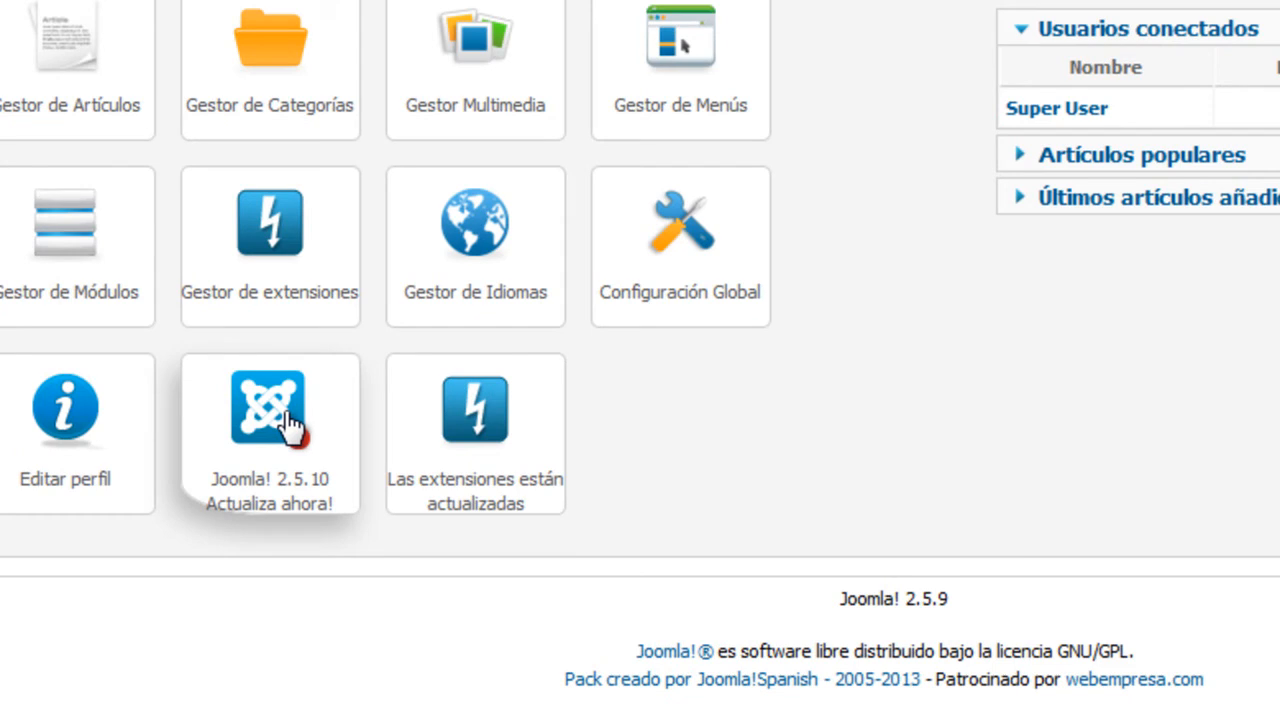
pyautogui.click(286, 418)
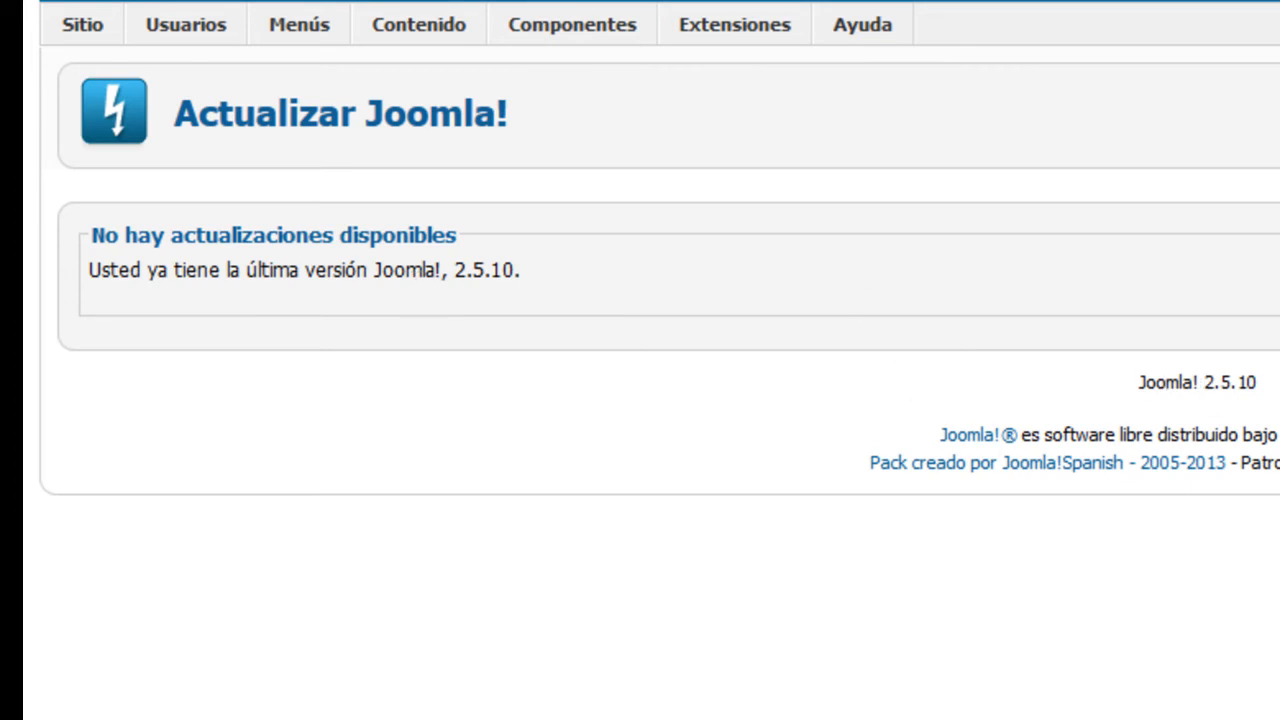
# Return to the Panel de Control via the Sitio menu, now reporting version 2.5.10
pyautogui.moveTo(66, 24)
pyautogui.keyDown('shift'); pyautogui.click(95, 58); pyautogui.keyUp('shift')
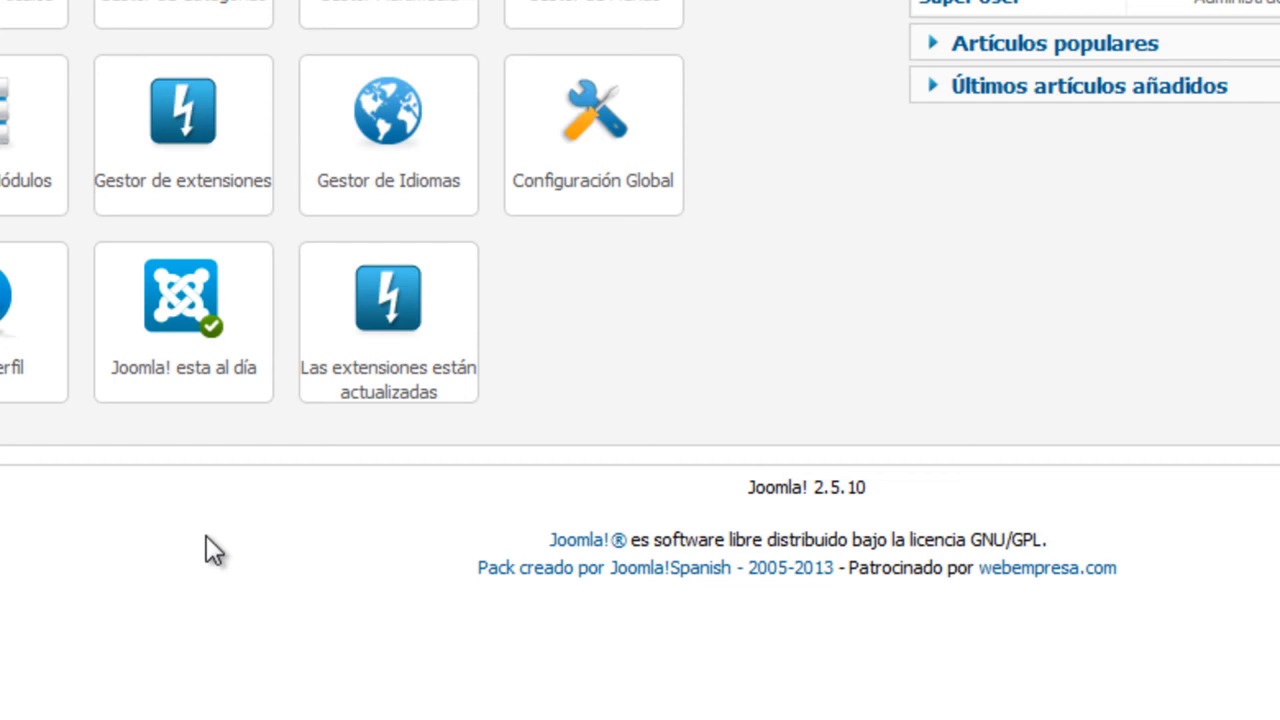
# Monitor the patch package upload in FileZilla as it passes 1989 successful transfers
pyautogui.click(590, 716)
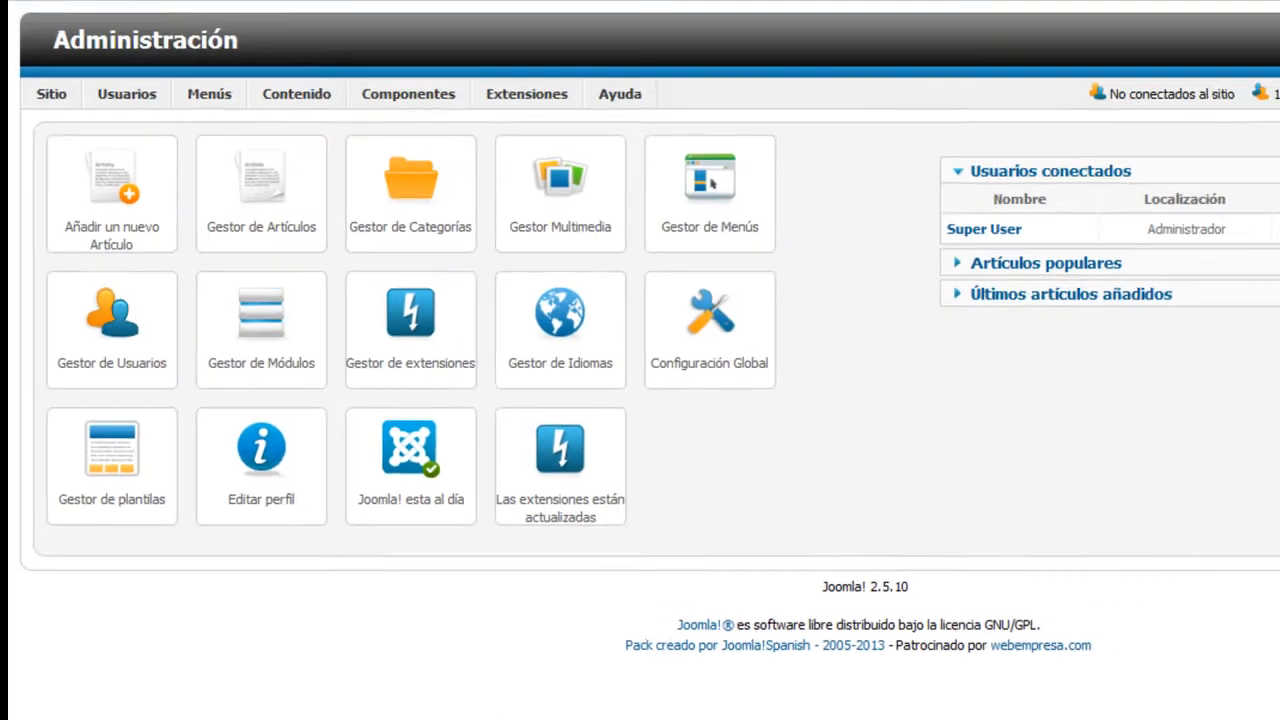
# In a new Firefox tab, load joomla25.jezasoft.co by typing 'joomla' and accepting the suggestion
pyautogui.click(220, 18)
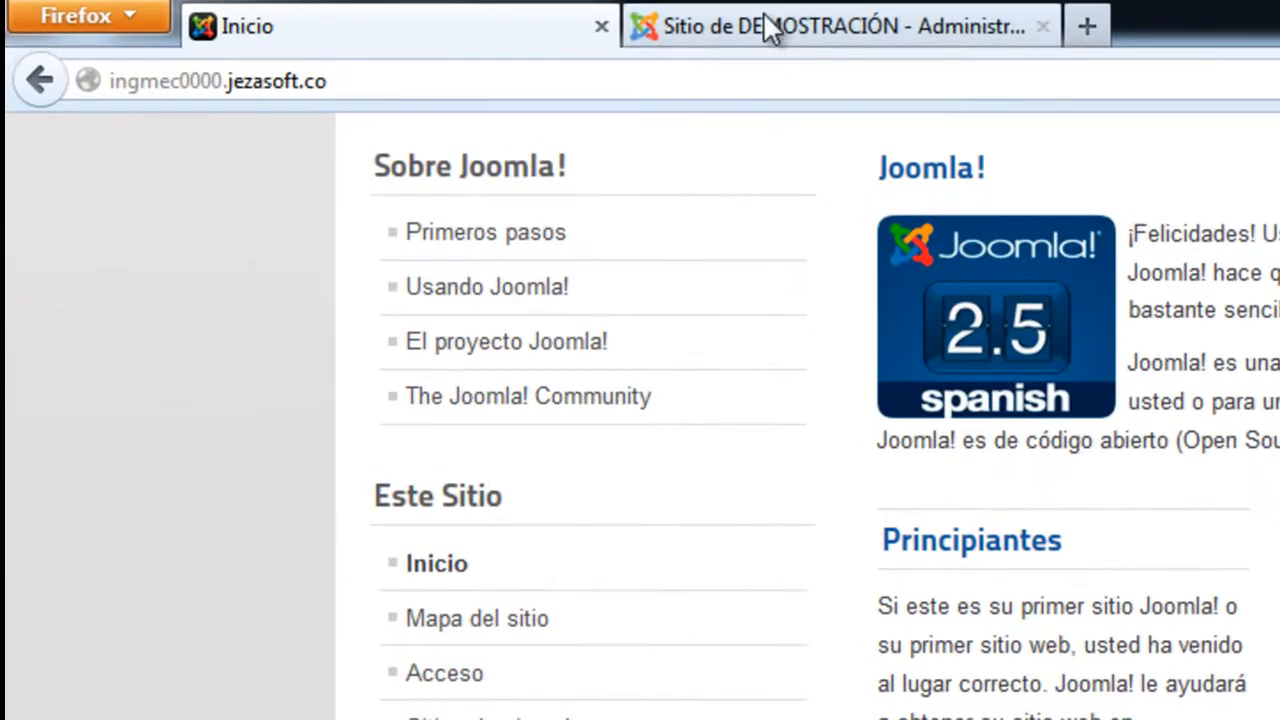
pyautogui.click(498, 18)
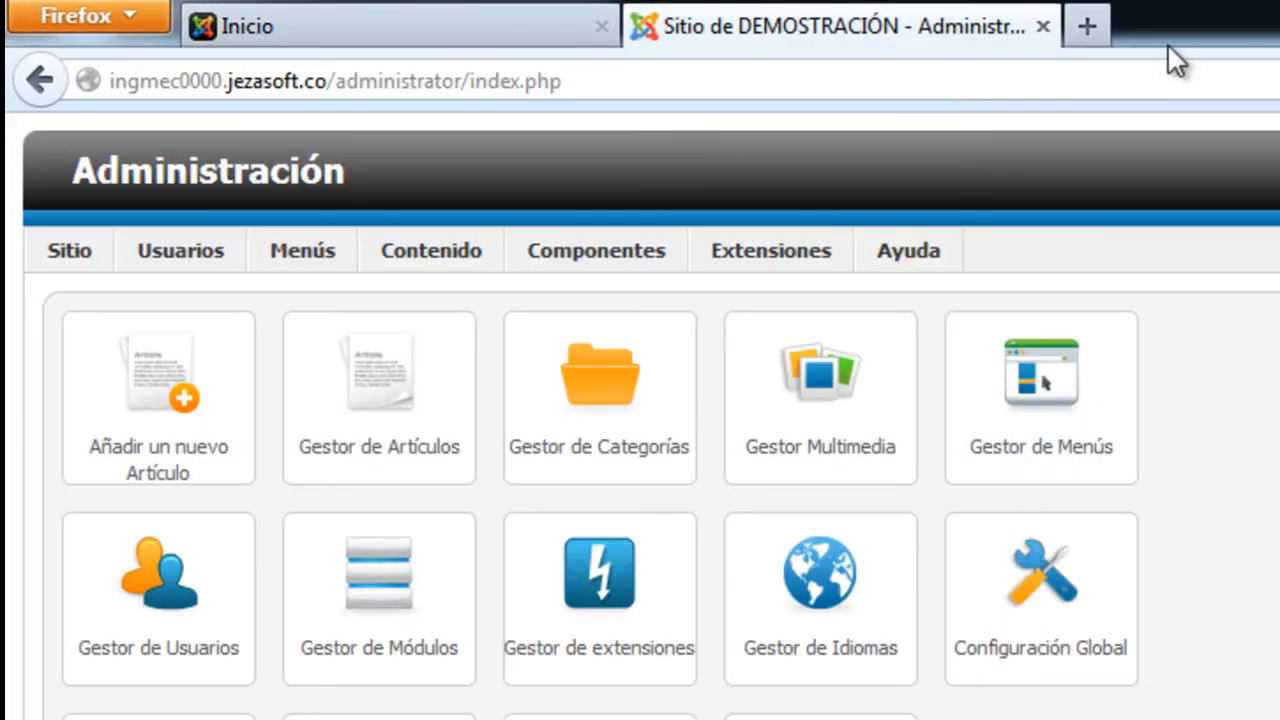
pyautogui.click(1082, 25)
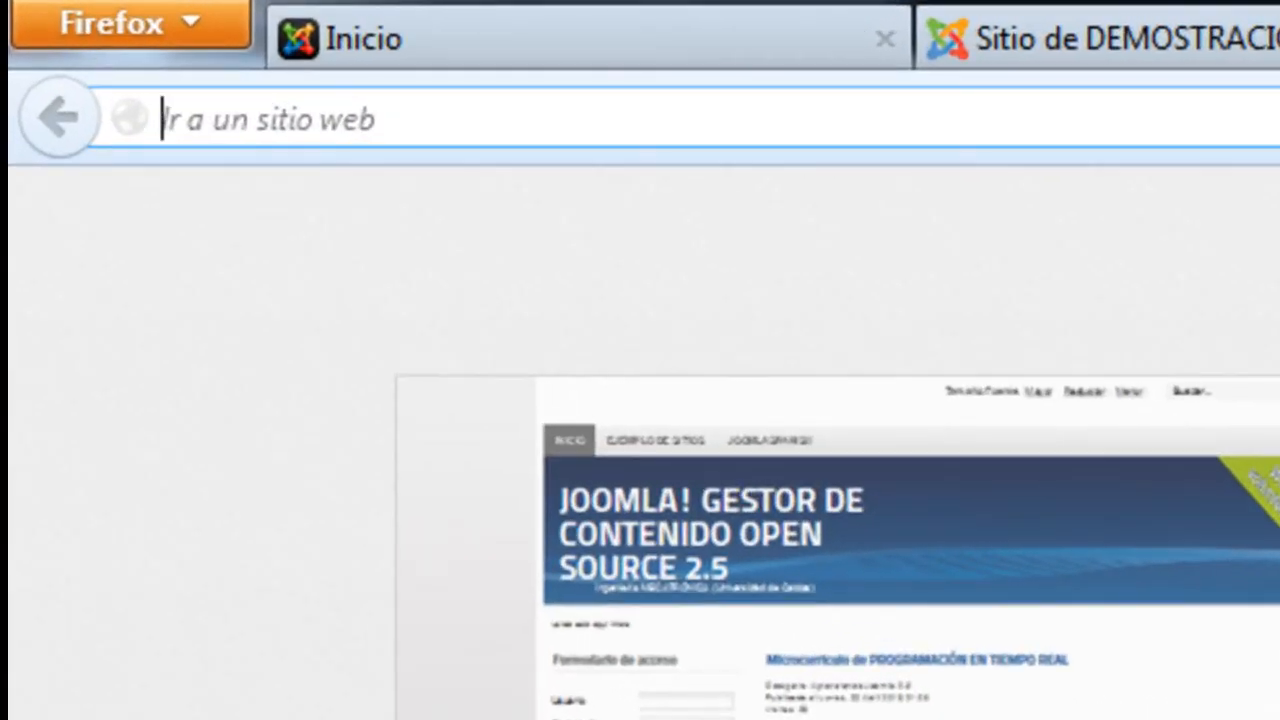
pyautogui.write('joomla25.jezasoft.co/')
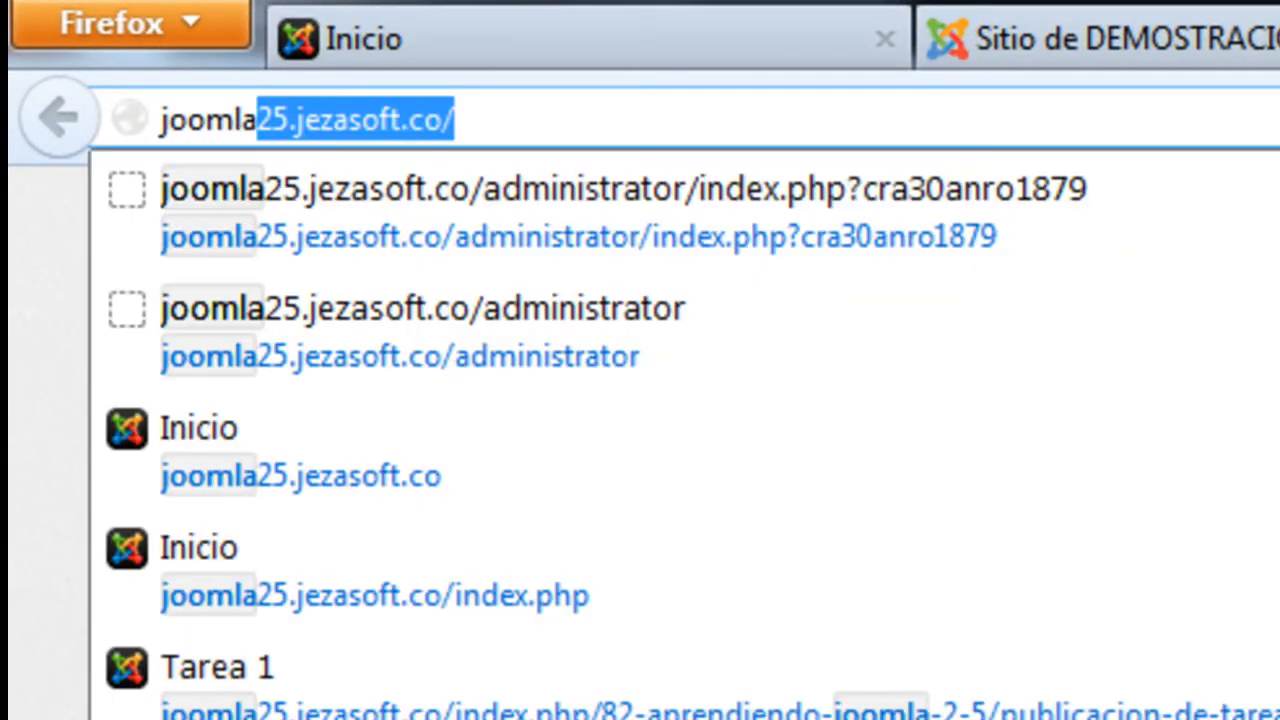
pyautogui.press('Return')
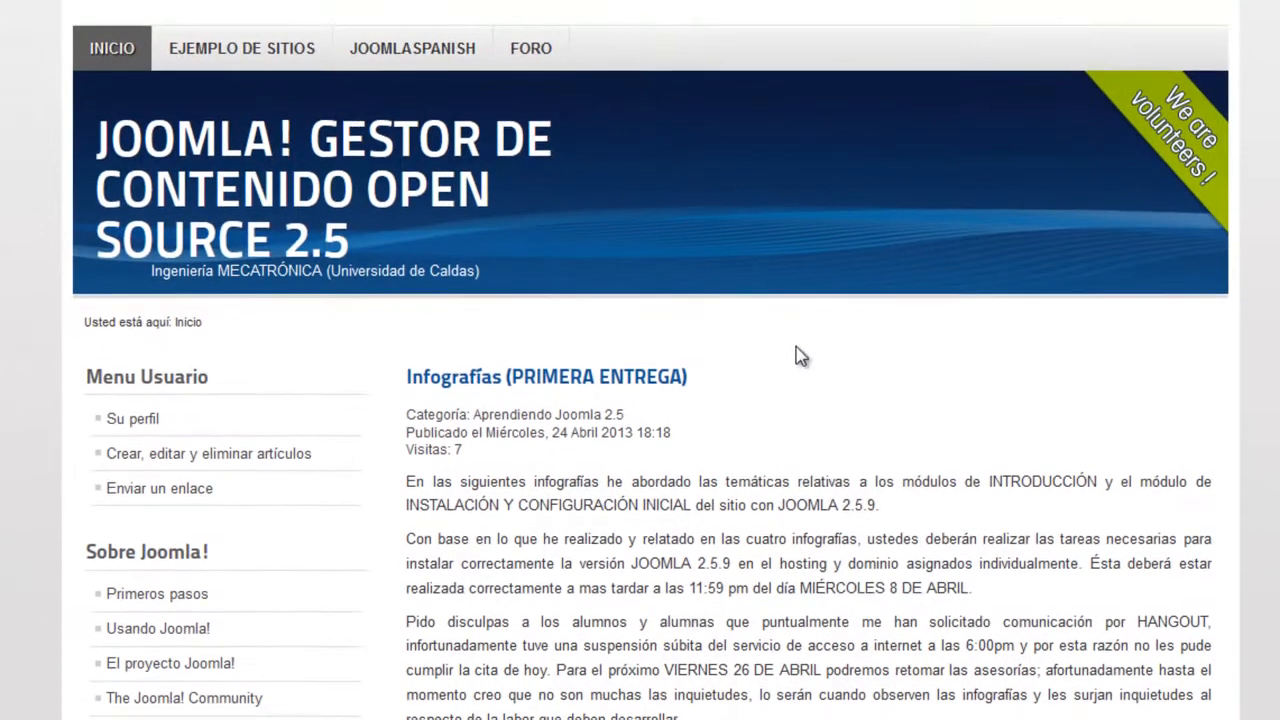
pyautogui.scroll(-3, 780, 354)
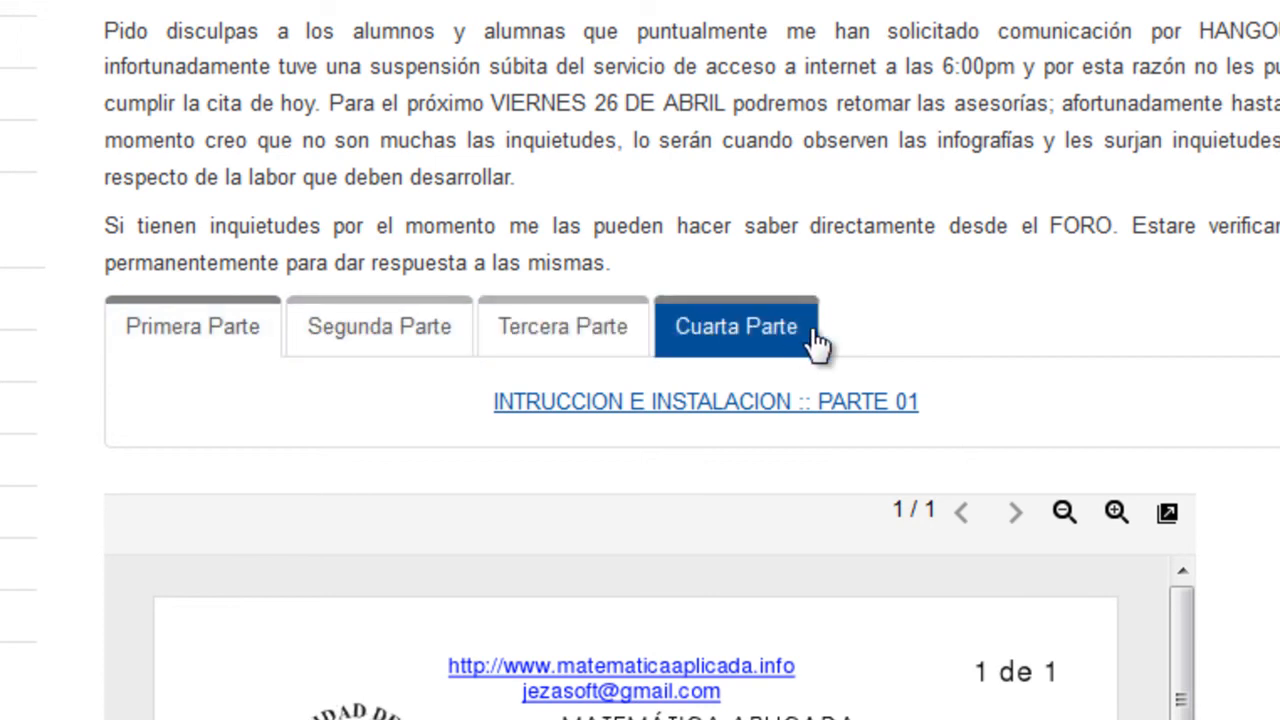
pyautogui.scroll(-10, 815, 340)
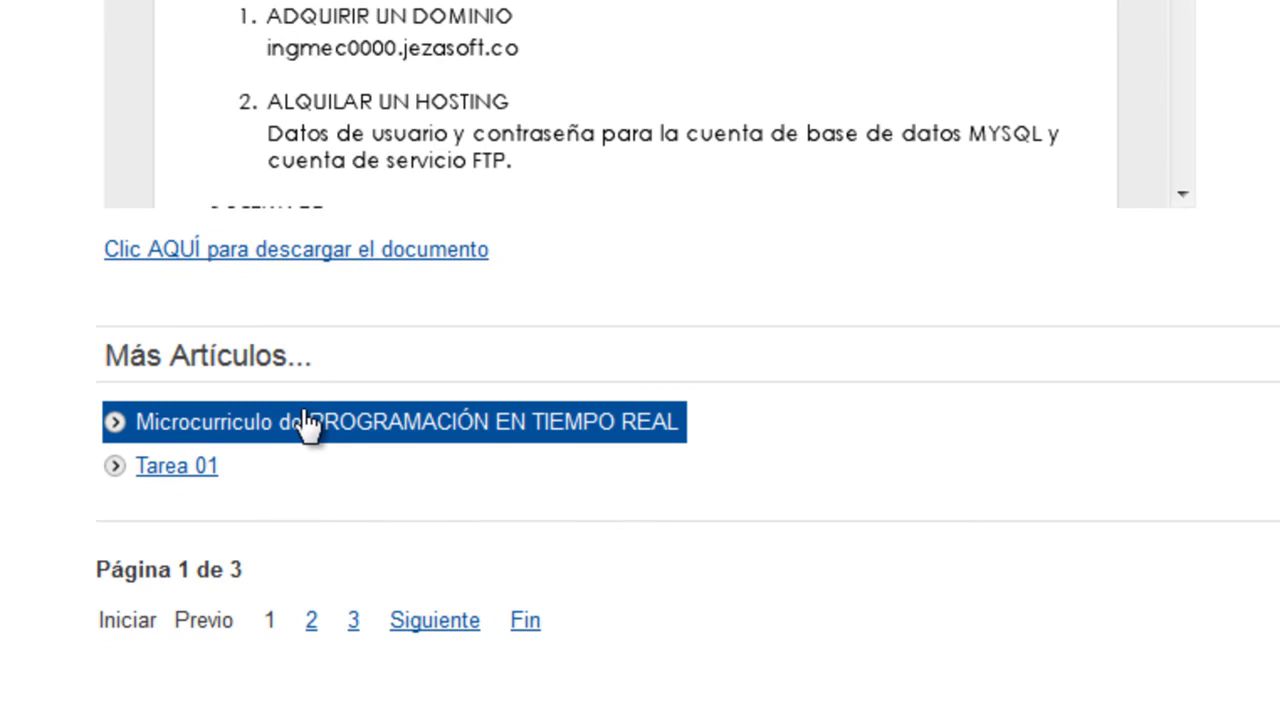
# Open the Microcurriculo de PROGRAMACIÓN EN TIEMPO REAL article and scroll through the articles
pyautogui.click(306, 415)
pyautogui.scroll(-5, 302, 409)
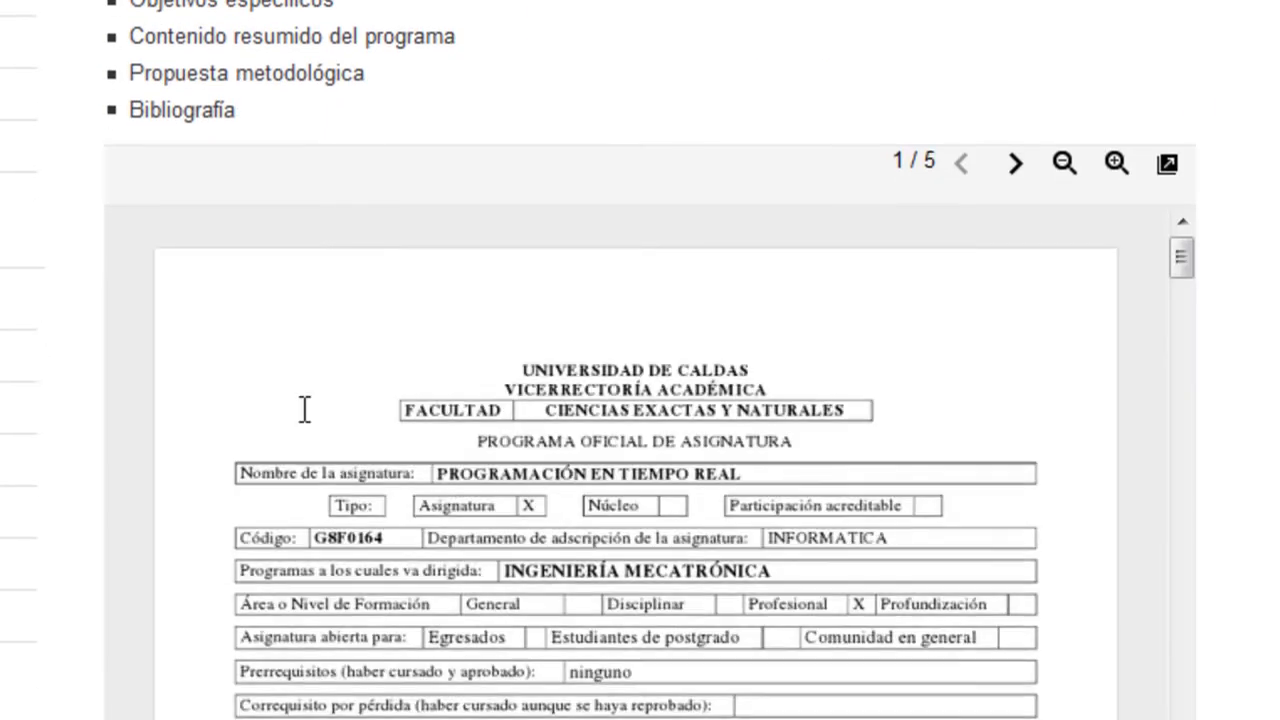
pyautogui.scroll(-4, 302, 409)
pyautogui.scroll(9, 303, 409)
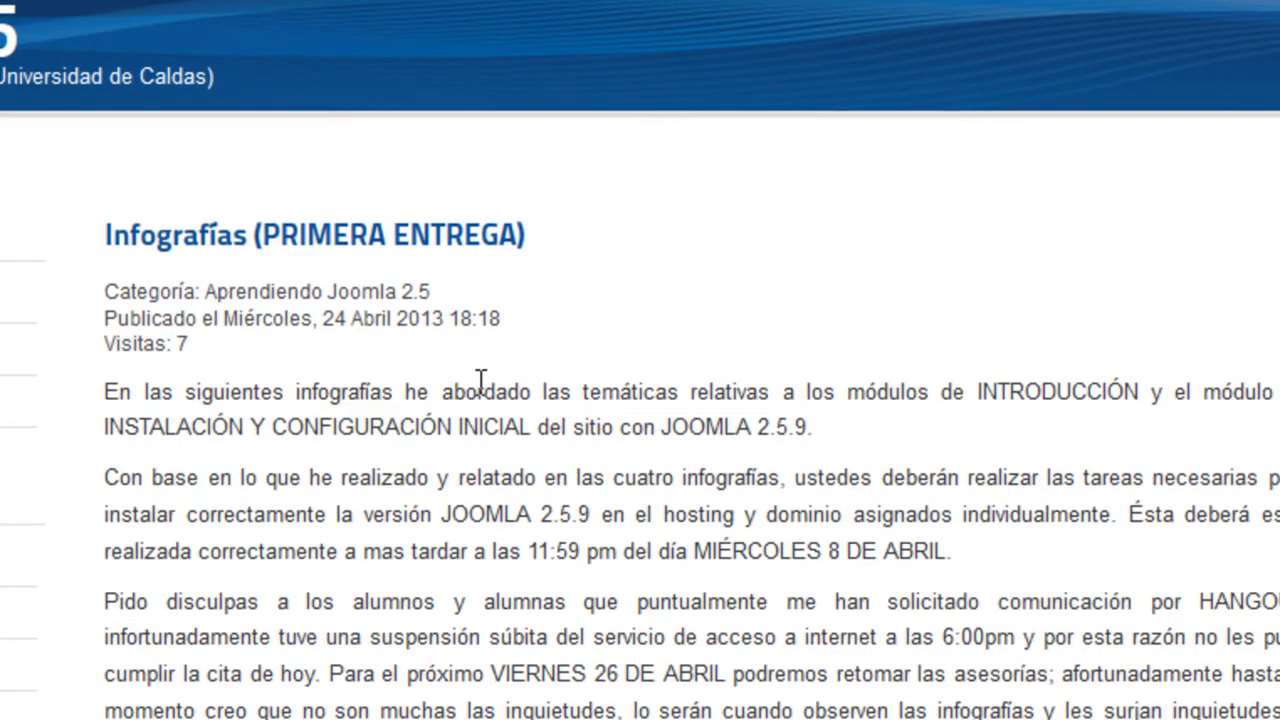
pyautogui.scroll(-10, 478, 382)
pyautogui.scroll(-5, 482, 384)
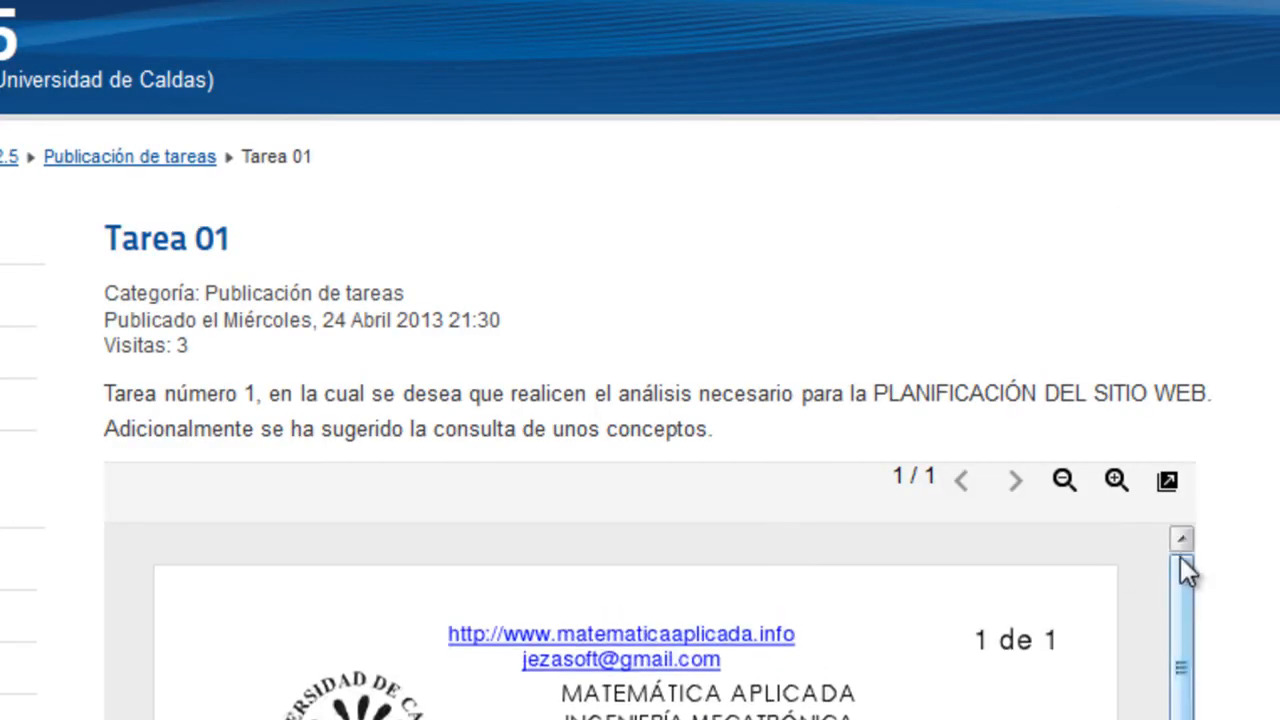
pyautogui.scroll(-6, 1255, 522)
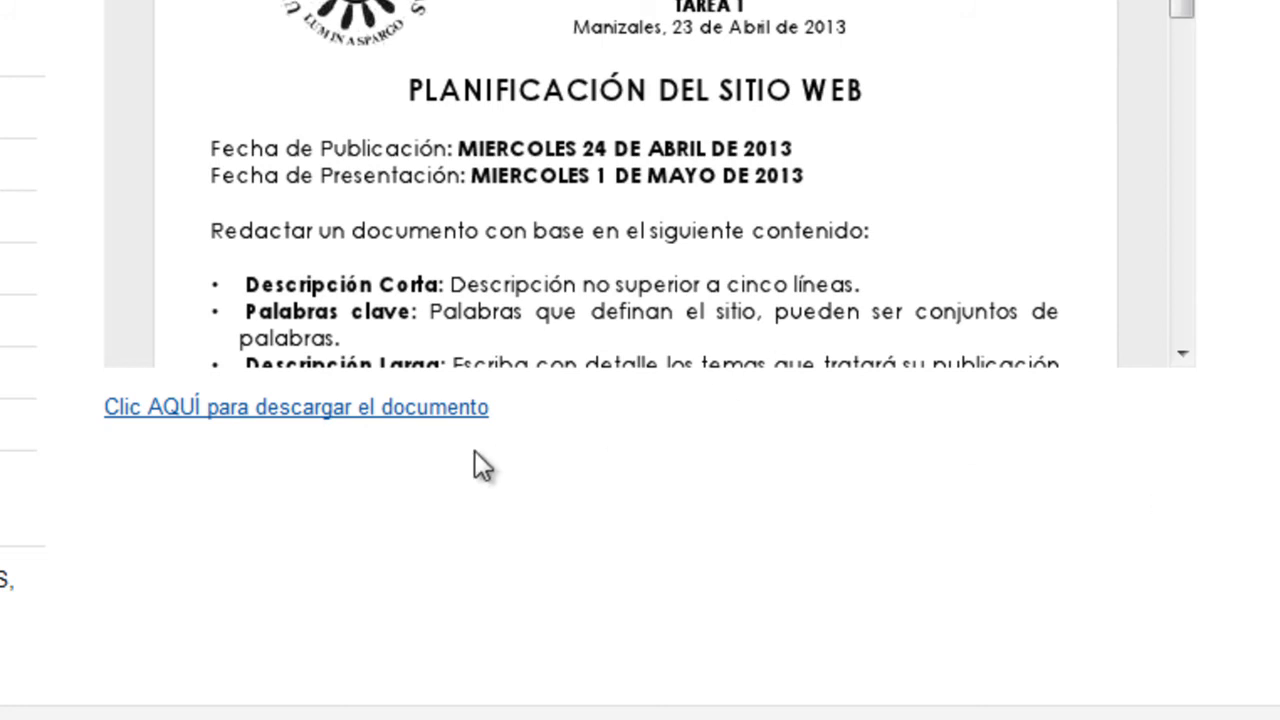
pyautogui.scroll(5, 317, 501)
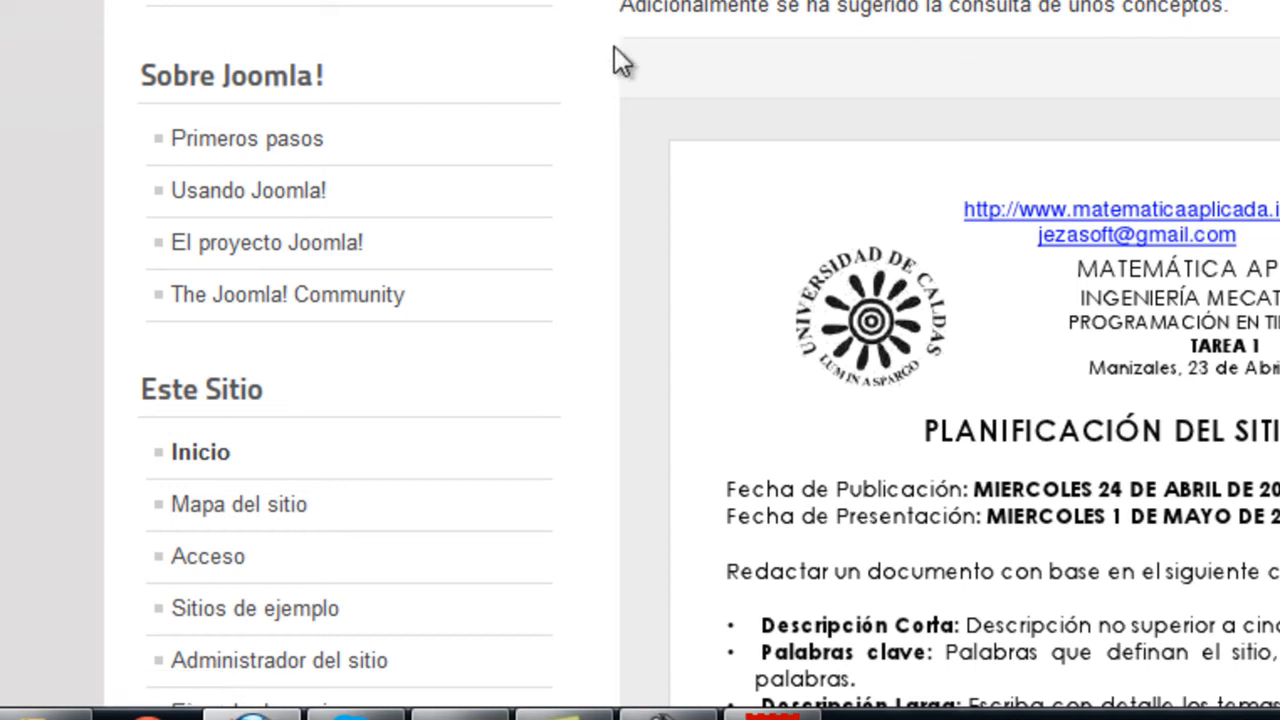
pyautogui.scroll(-3, 553, 197)
pyautogui.scroll(-3, 553, 197)
pyautogui.scroll(5, 523, 200)
pyautogui.scroll(-3, 257, 34)
pyautogui.scroll(-4, 257, 34)
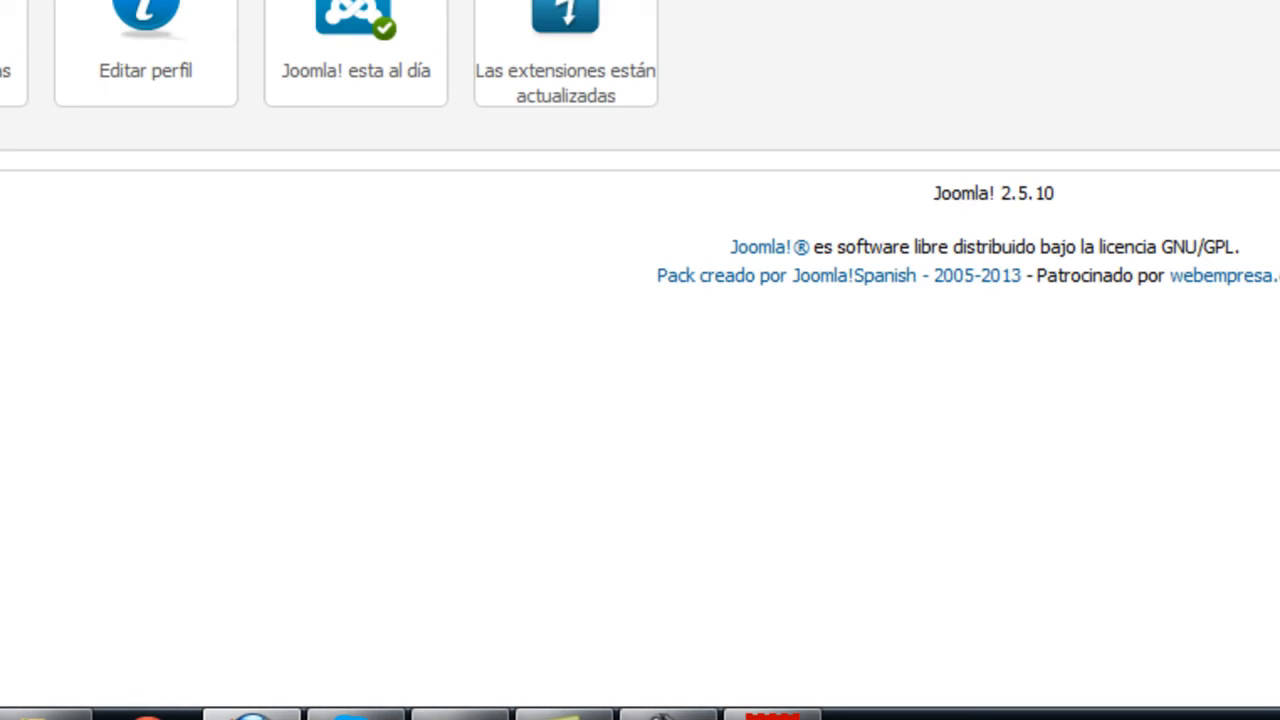
pyautogui.scroll(3, 1065, 60)
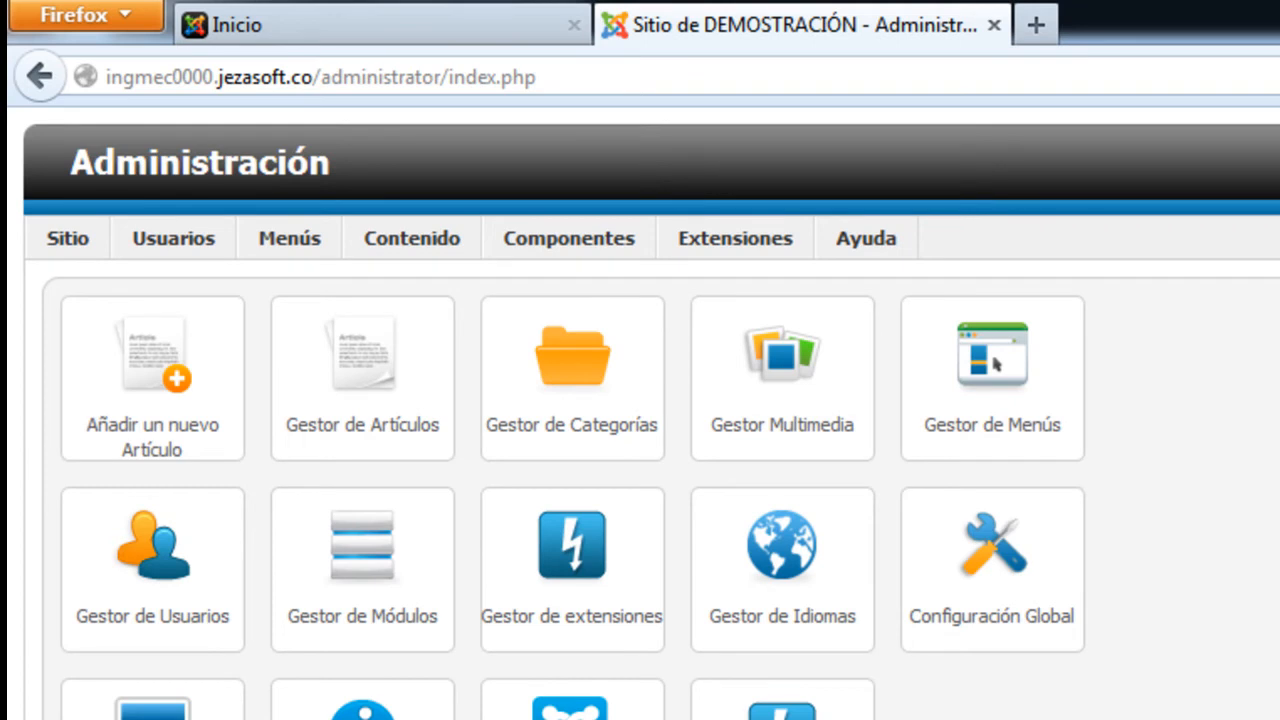
pyautogui.click(1048, 717)
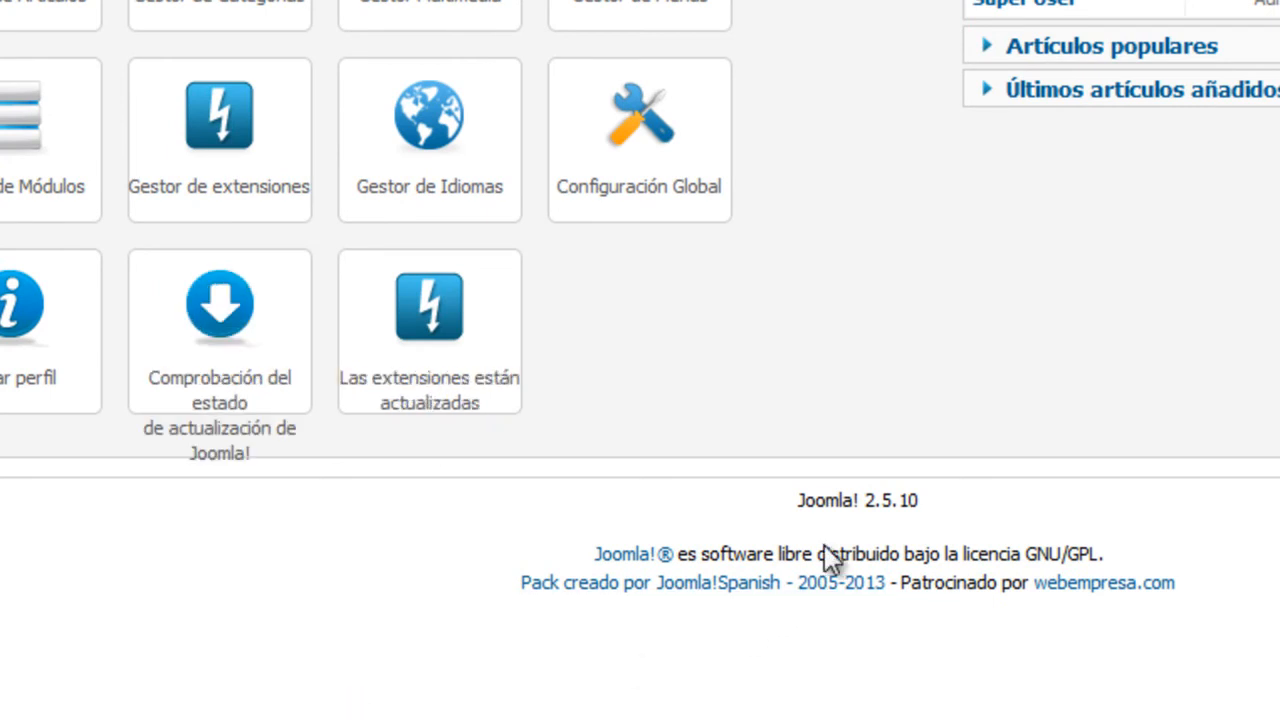
pyautogui.moveTo(806, 512); pyautogui.dragTo(940, 520)
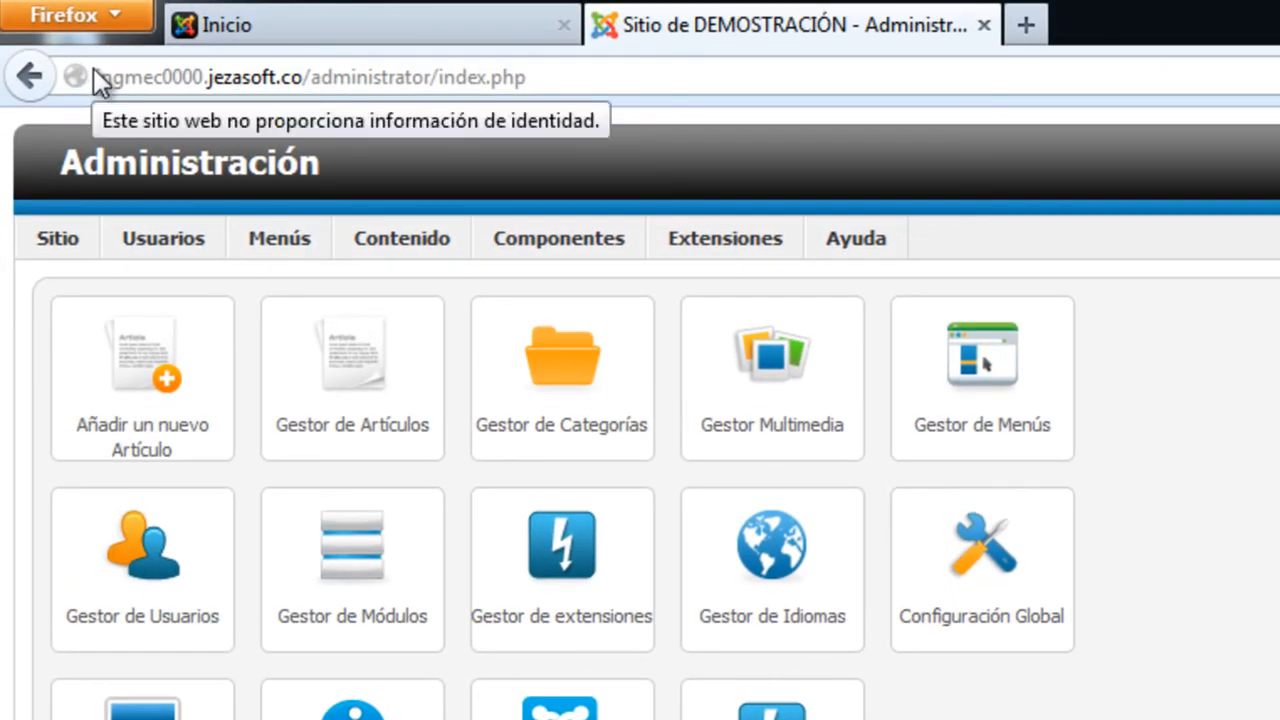
pyautogui.moveTo(97, 77); pyautogui.dragTo(303, 77)
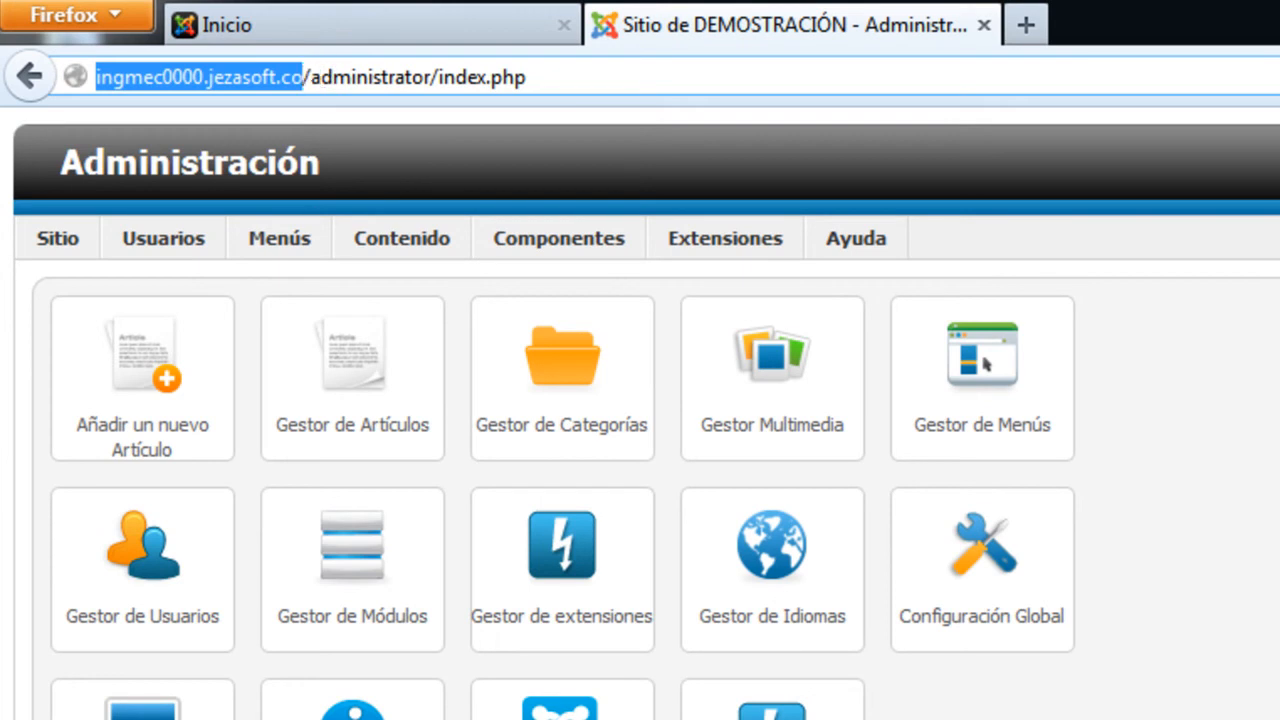
# Sign out of the Joomla administrator, leaving the Acceso a la Administración login page
pyautogui.click(1170, 560)
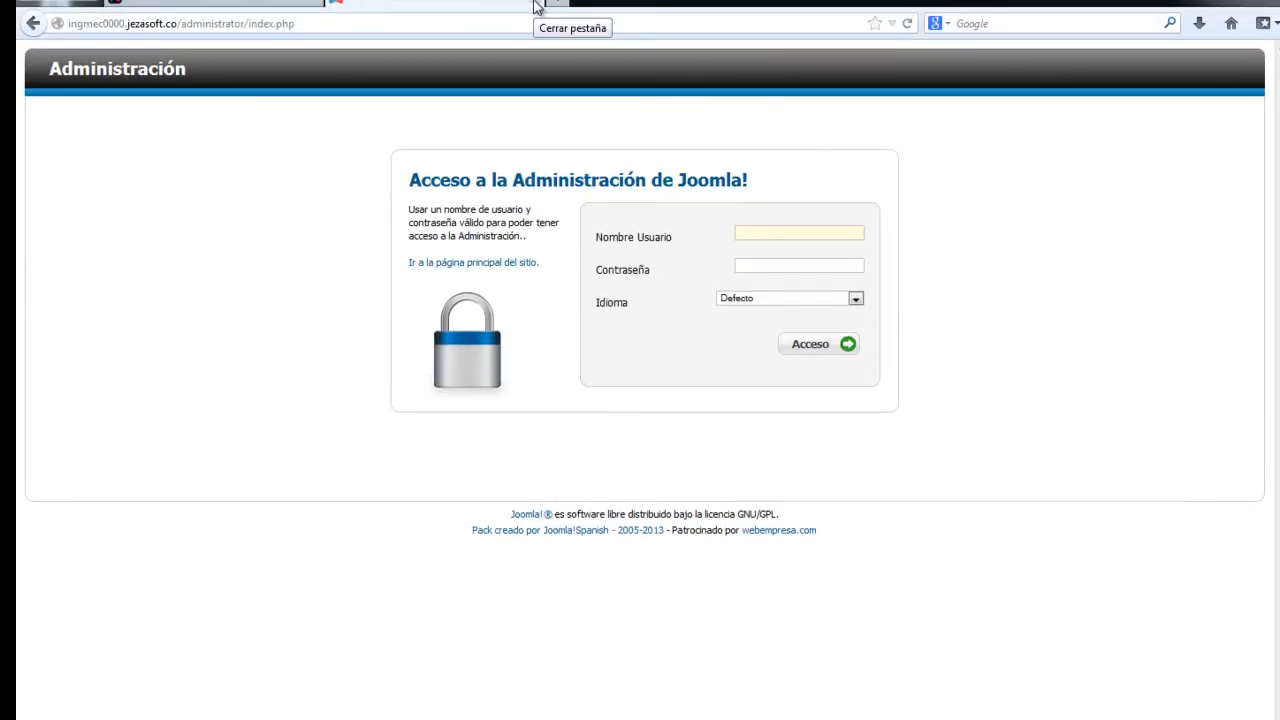
# Close the admin login tab, reload the front page and open the 'Crear una cuenta' registration form
pyautogui.click(535, 5)
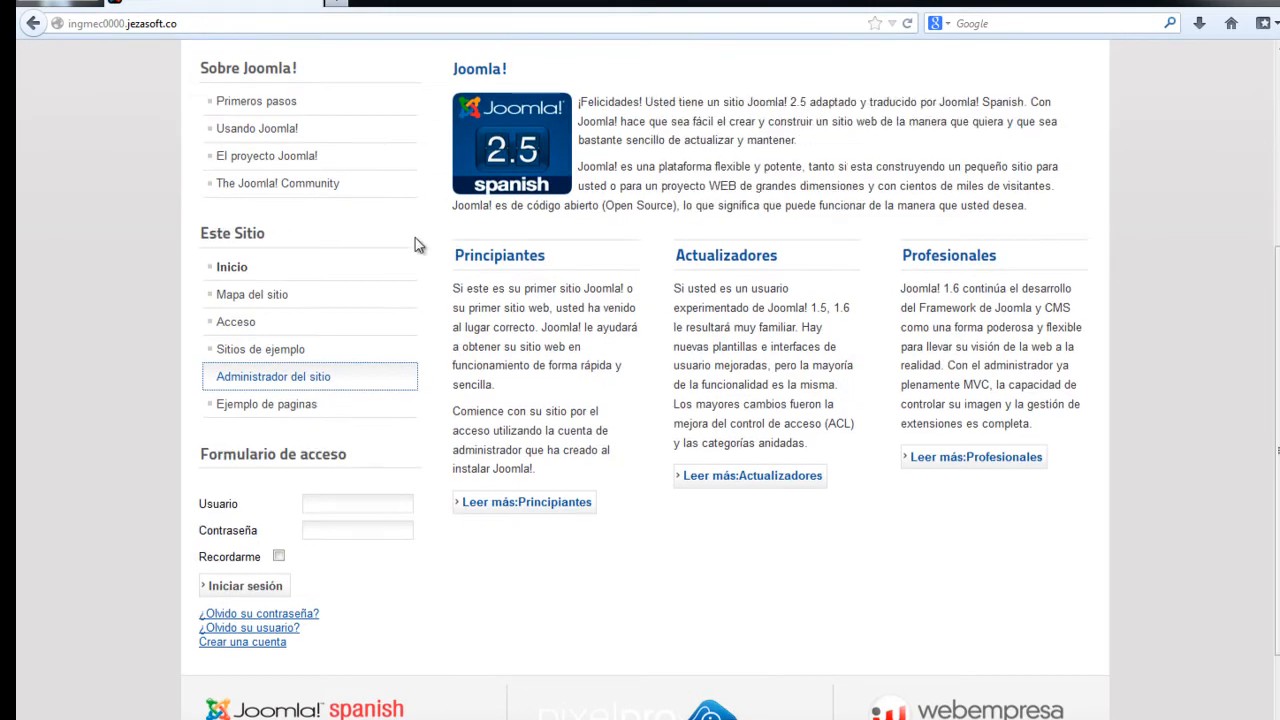
pyautogui.scroll(3, 418, 245)
pyautogui.click(907, 23)
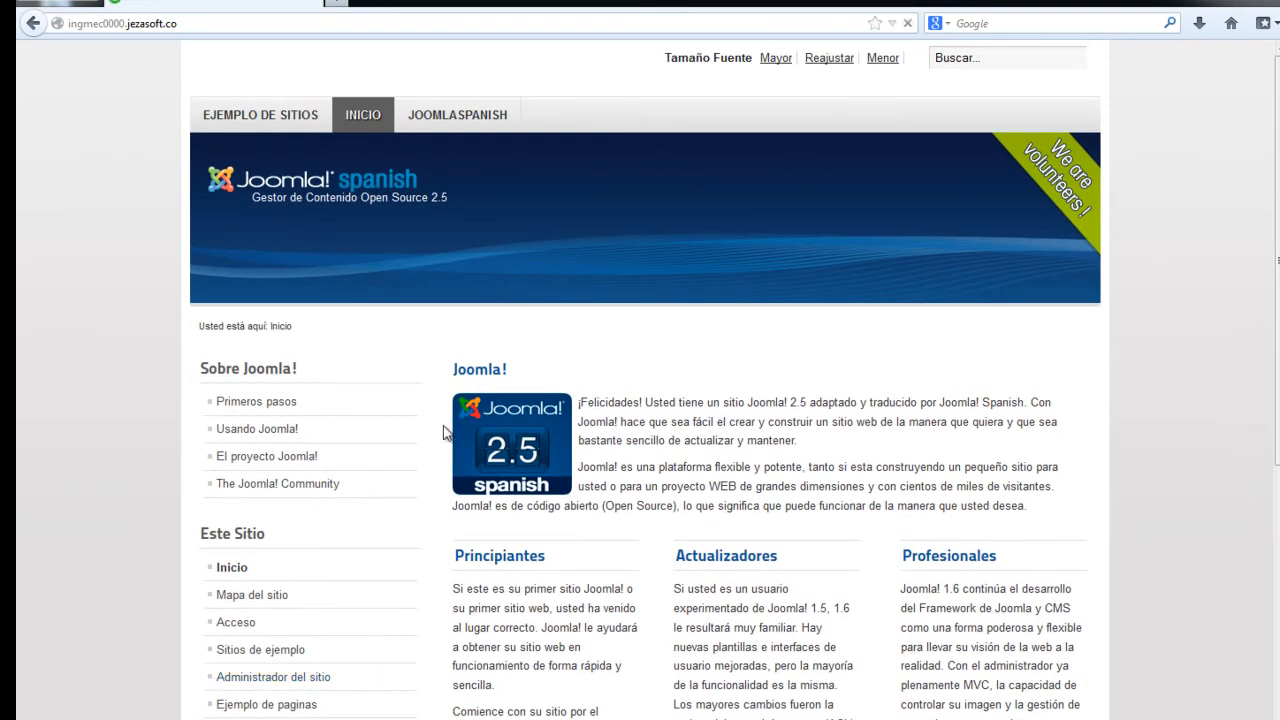
pyautogui.scroll(-5, 430, 440)
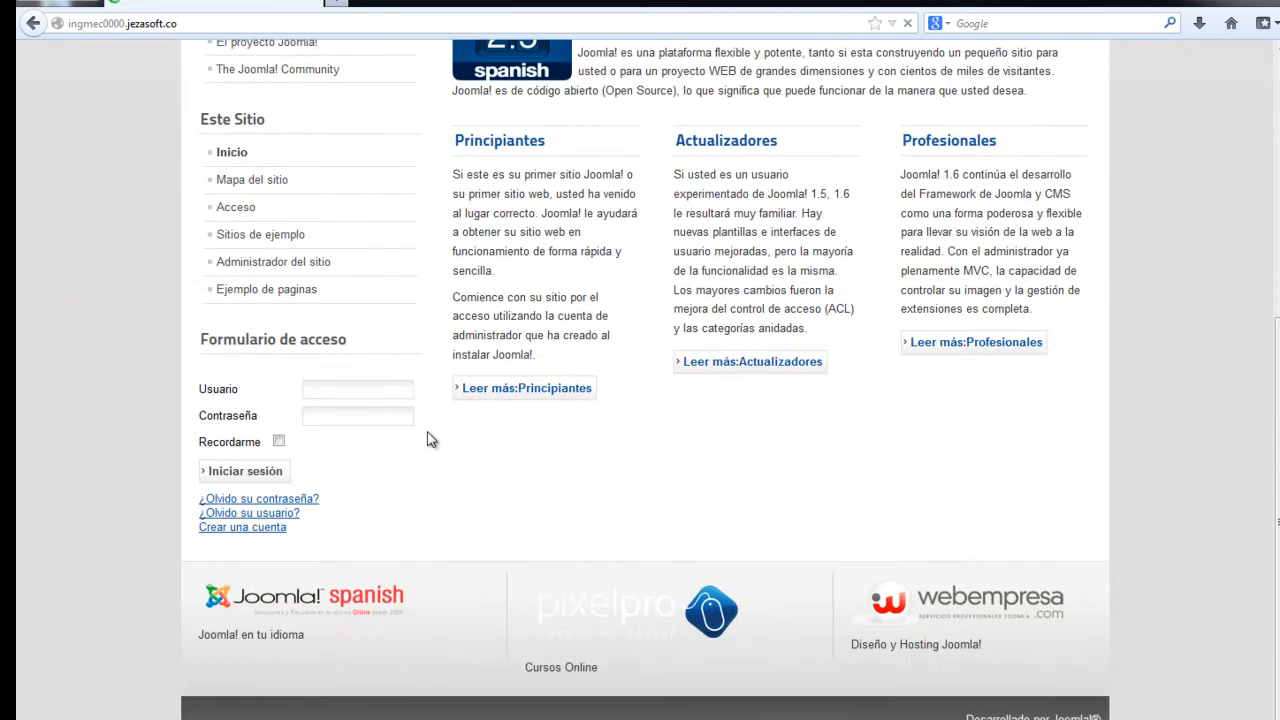
pyautogui.scroll(5, 423, 457)
pyautogui.scroll(-3, 285, 481)
pyautogui.scroll(-2, 285, 481)
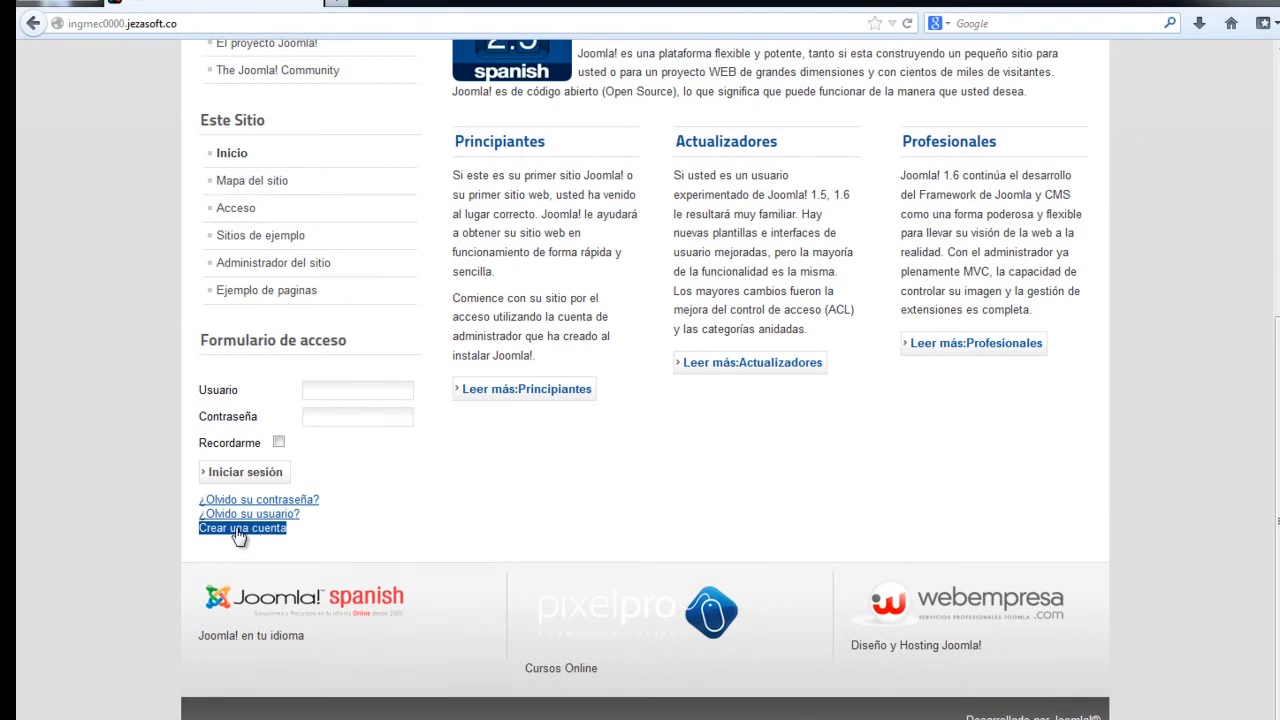
pyautogui.click(247, 537)
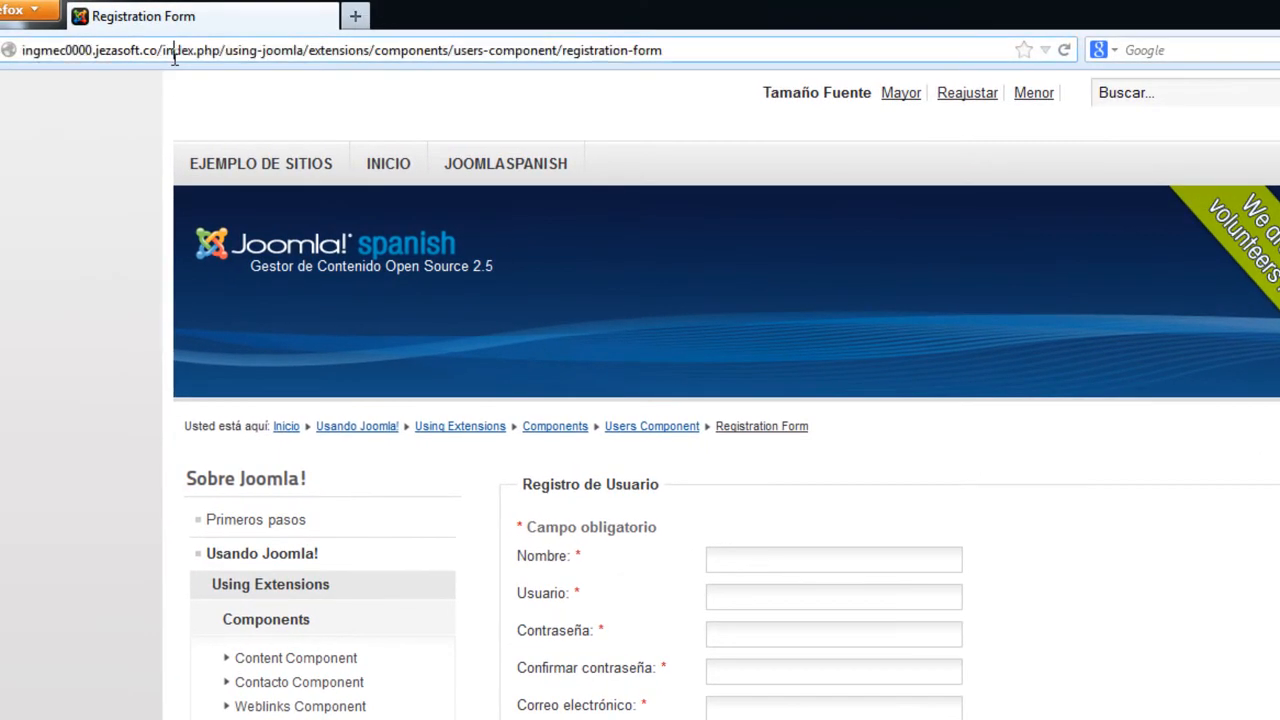
pyautogui.click(200, 50)
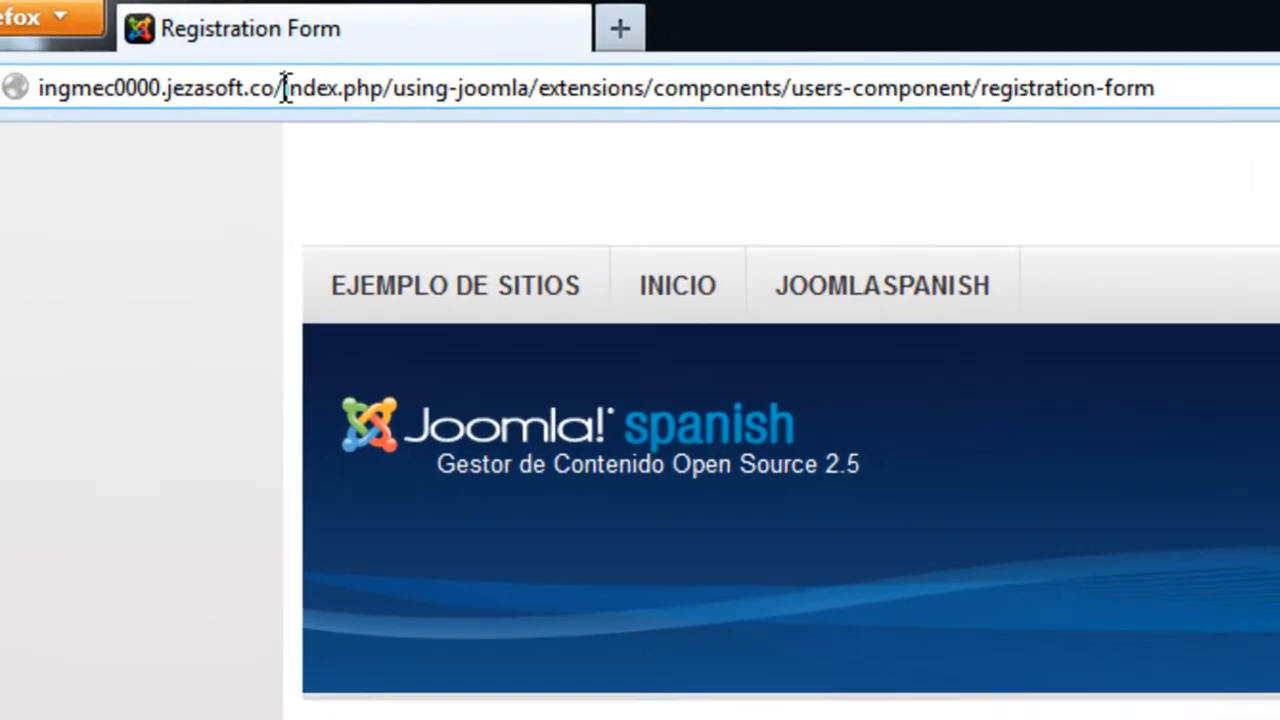
pyautogui.moveTo(187, 57); pyautogui.dragTo(758, 57)
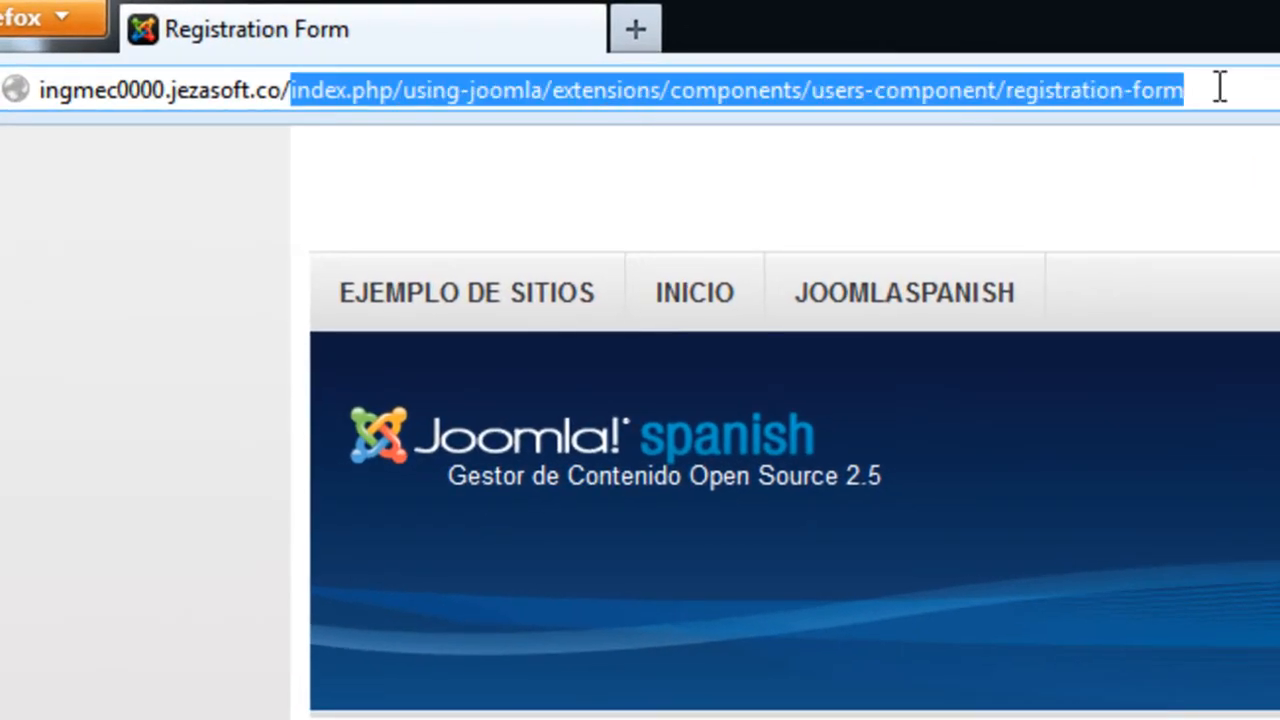
pyautogui.scroll(-10, 785, 425)
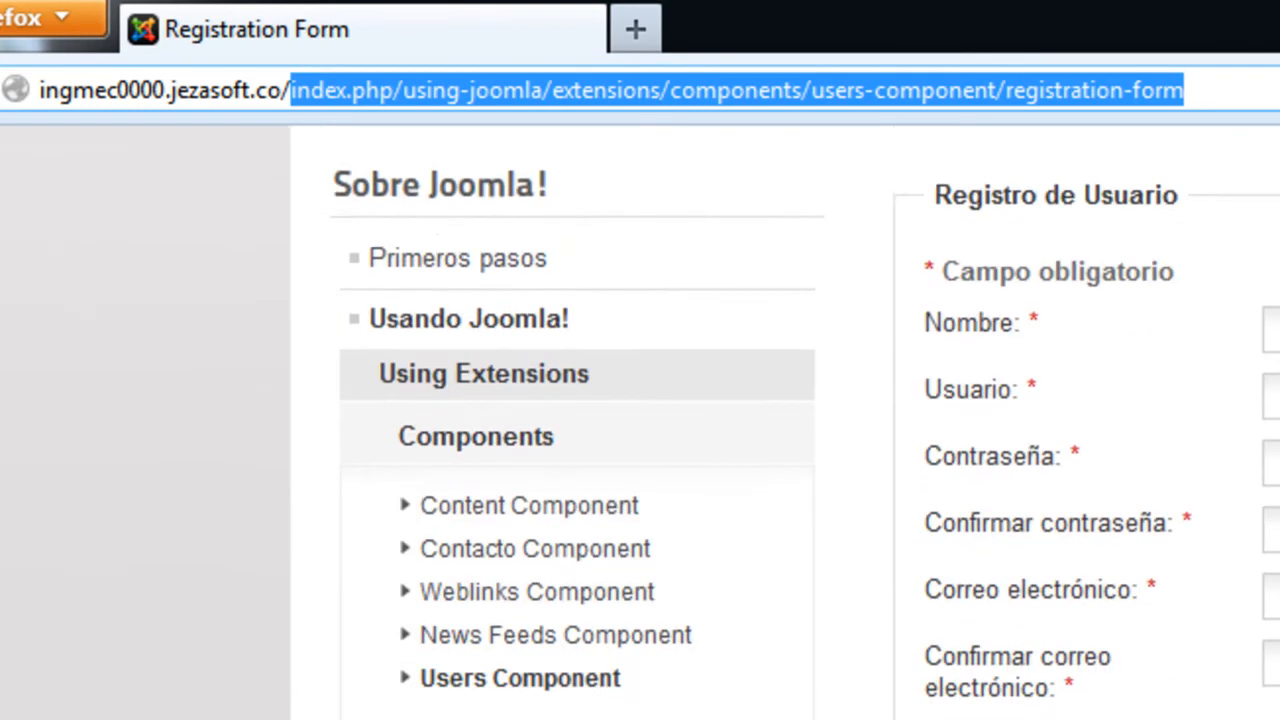
pyautogui.scroll(-1, 577, 420)
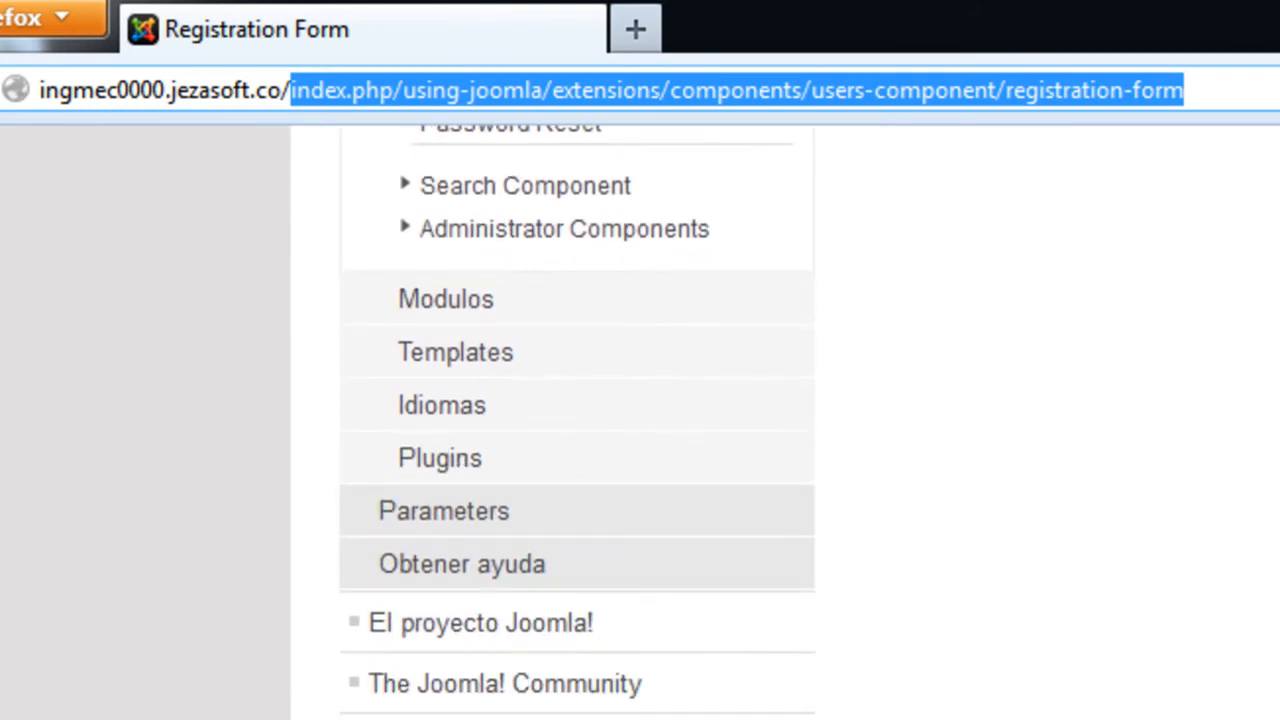
pyautogui.scroll(10, 785, 425)
pyautogui.scroll(-8, 785, 425)
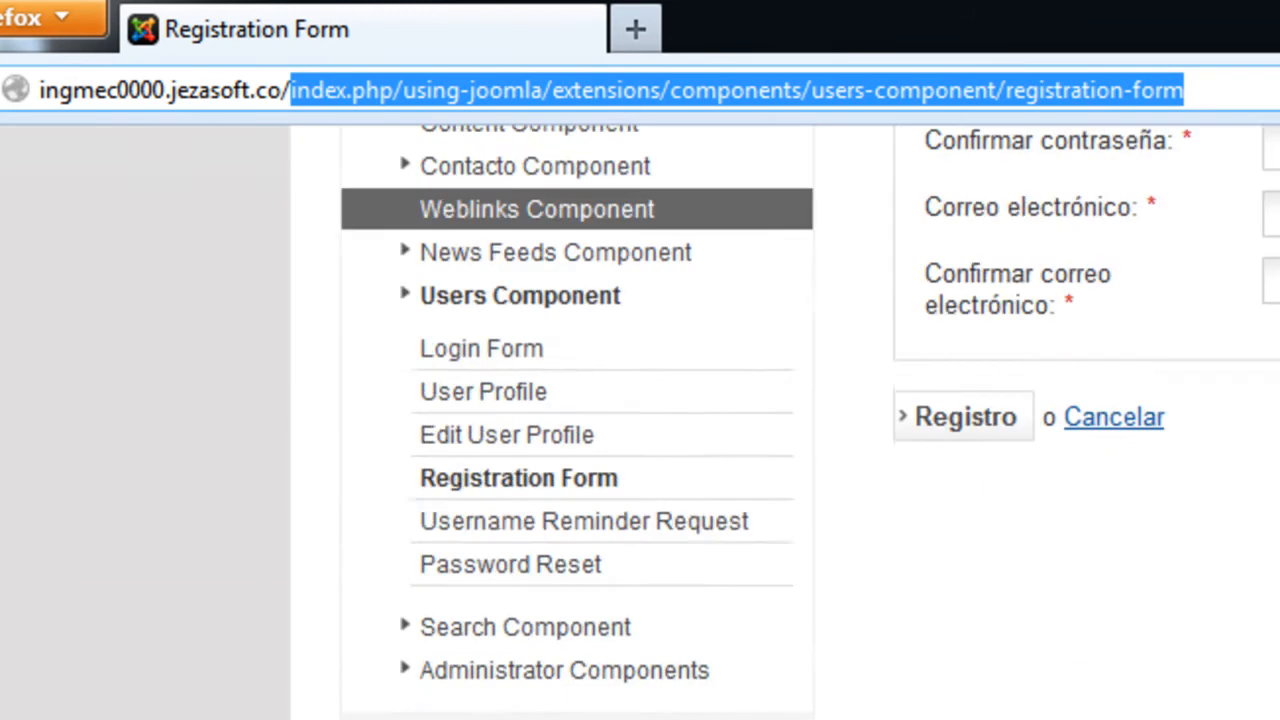
pyautogui.scroll(6, 785, 425)
pyautogui.scroll(3, 785, 425)
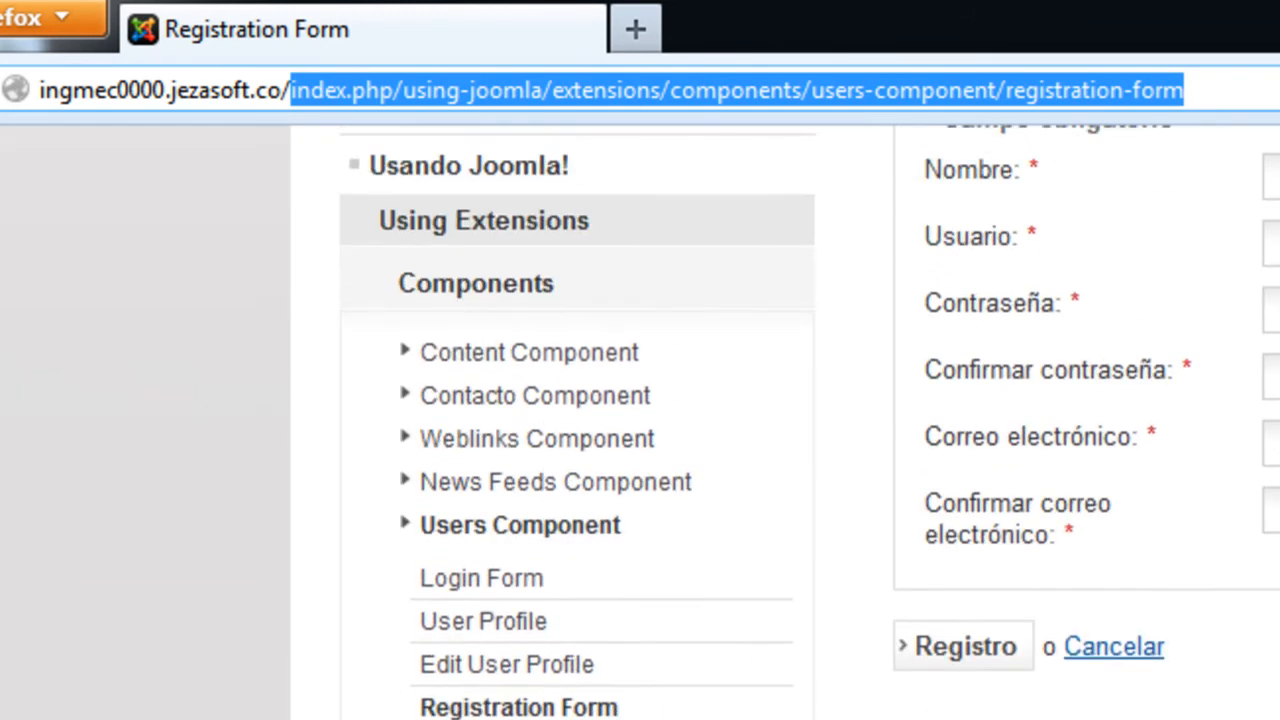
pyautogui.scroll(-14, 785, 425)
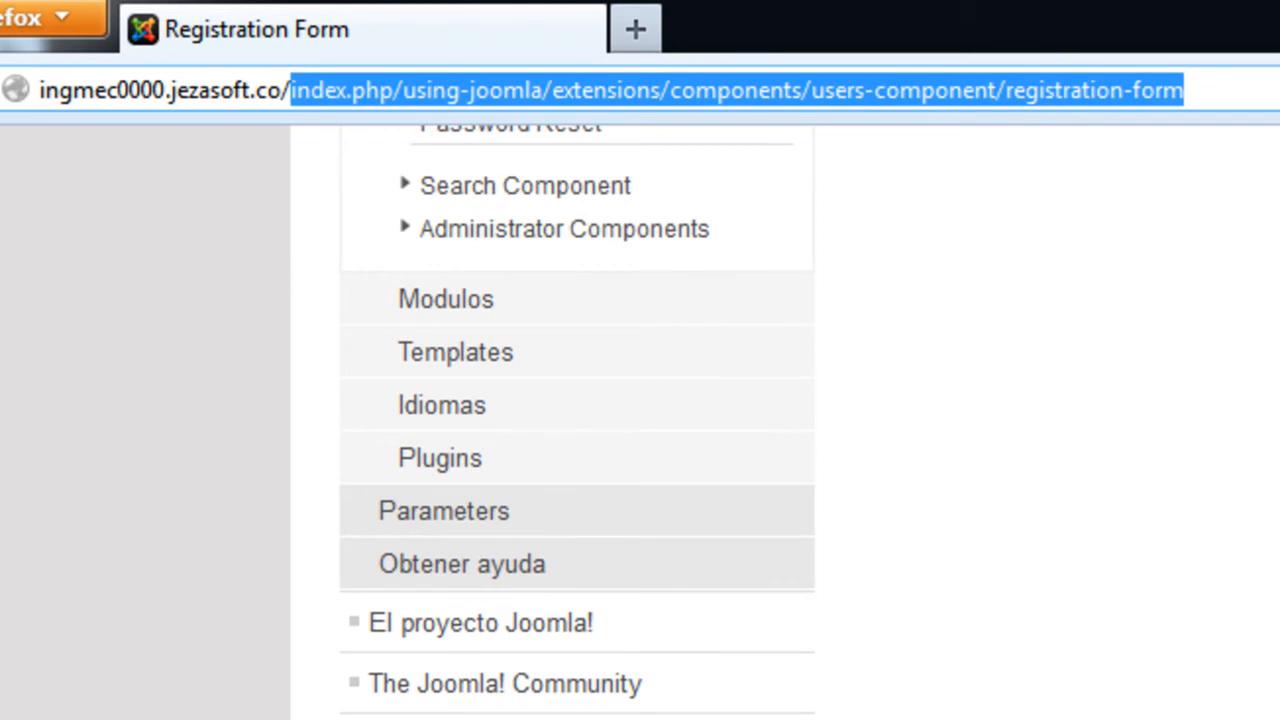
pyautogui.scroll(10, 785, 425)
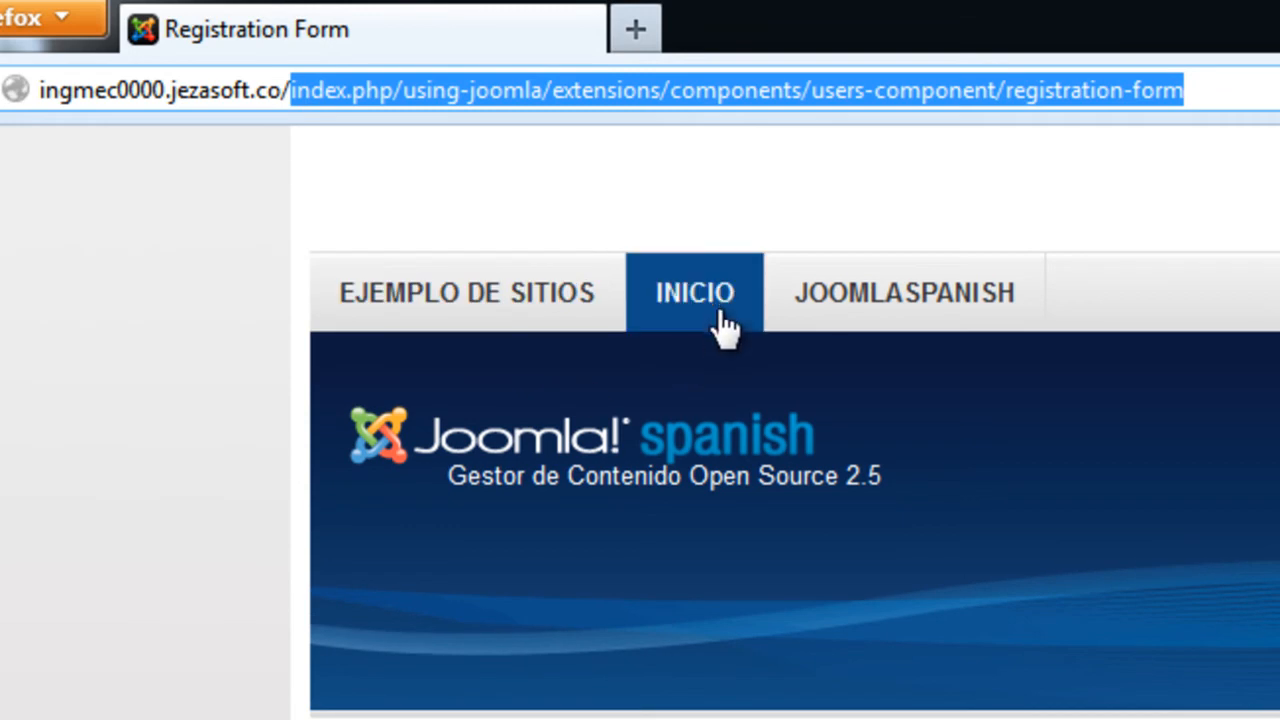
# Go from INICIO to 'Administrador del sitio' and log in with the admin account and its password
pyautogui.click(700, 140)
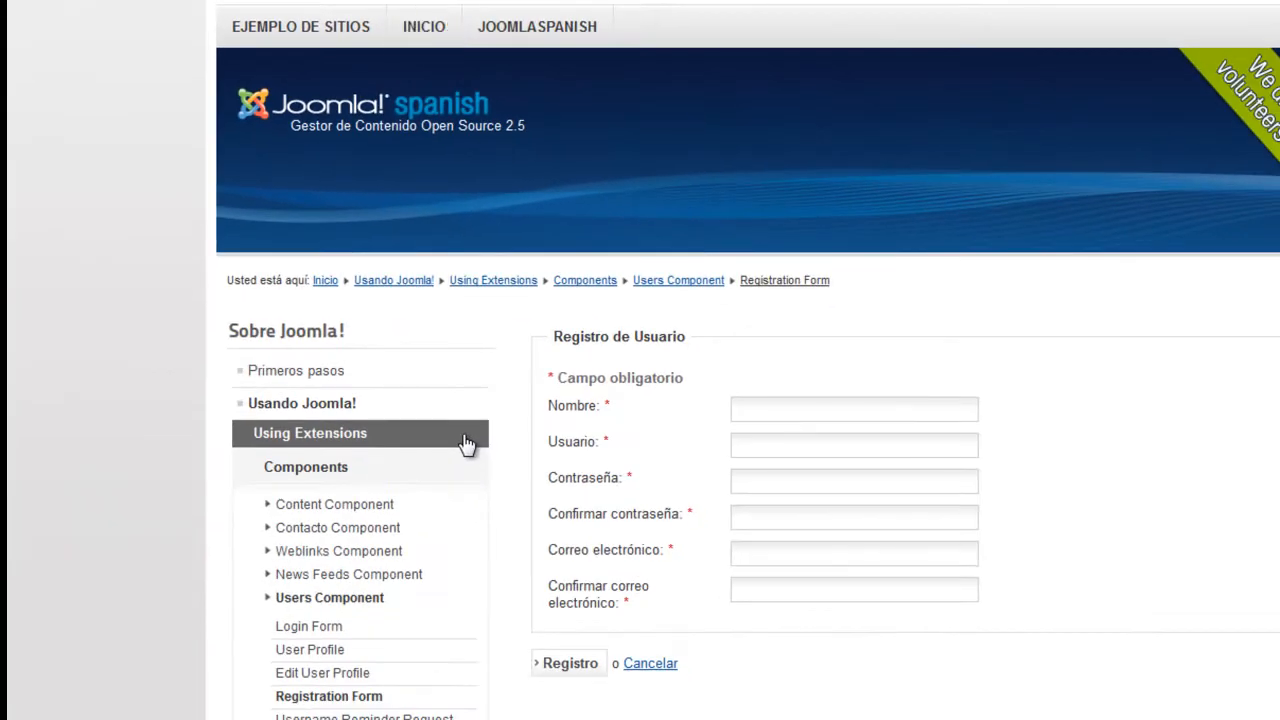
pyautogui.scroll(-4, 466, 443)
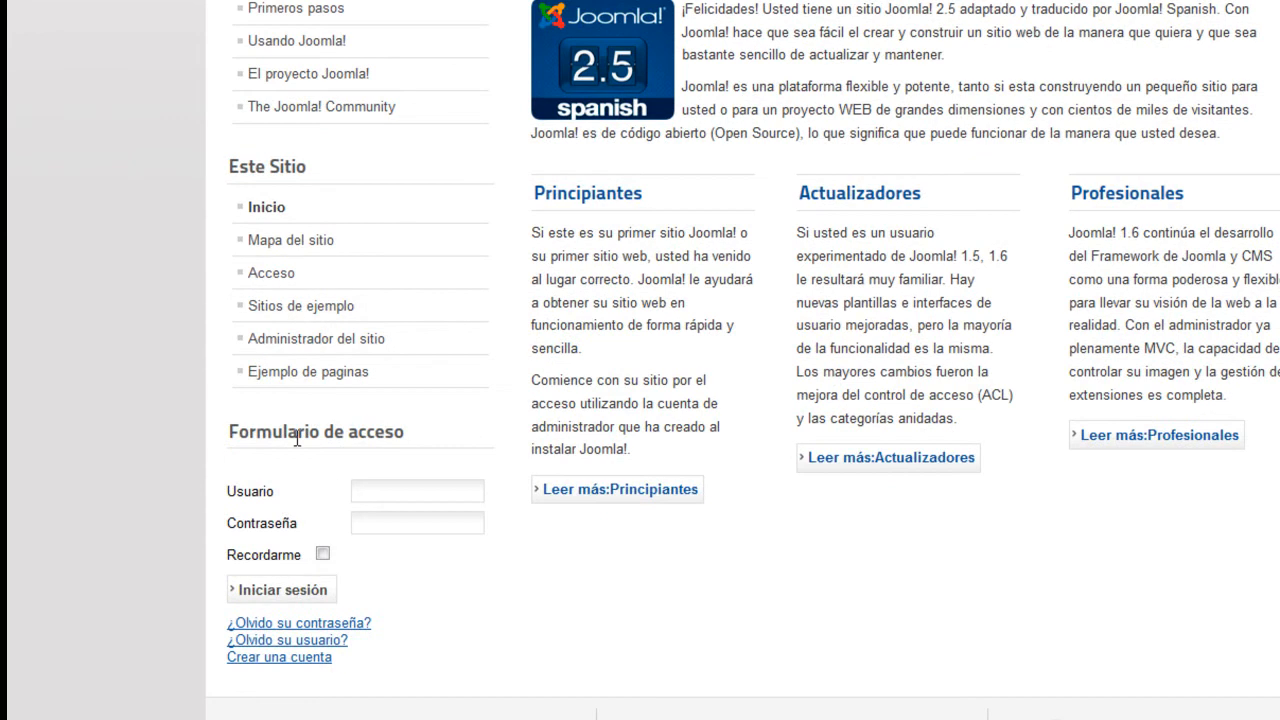
pyautogui.click(292, 340)
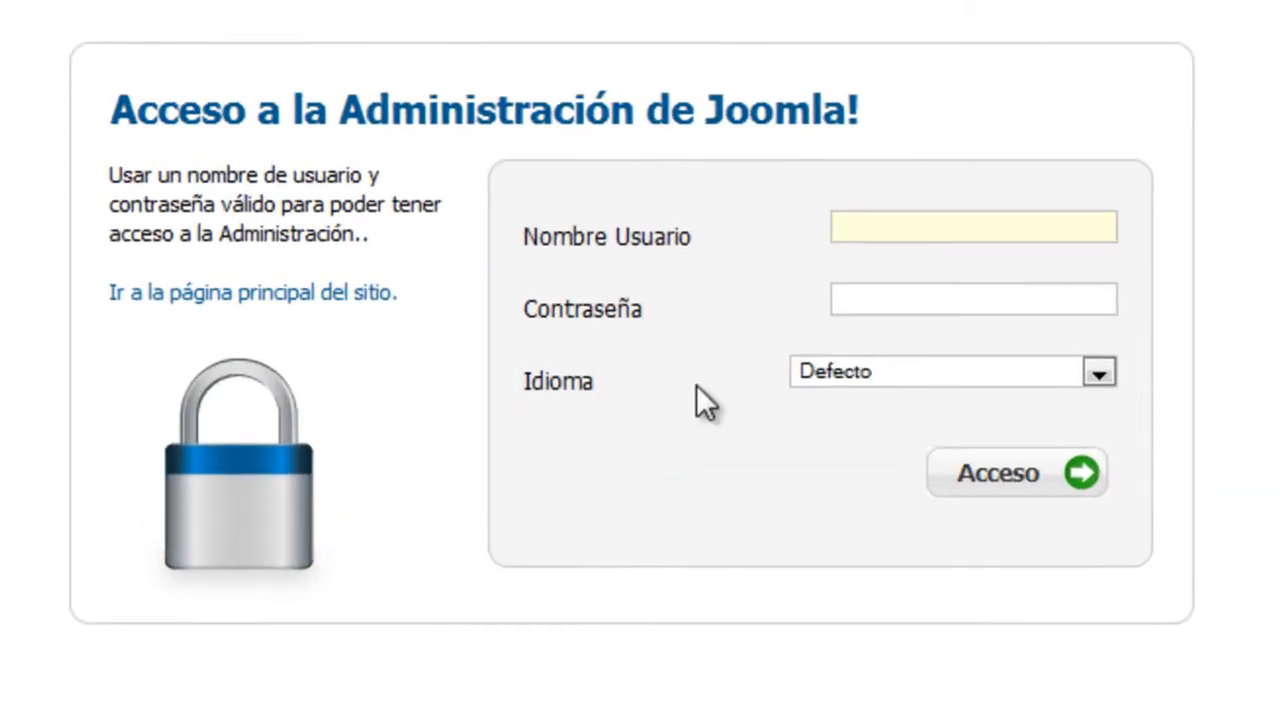
pyautogui.write('admin')
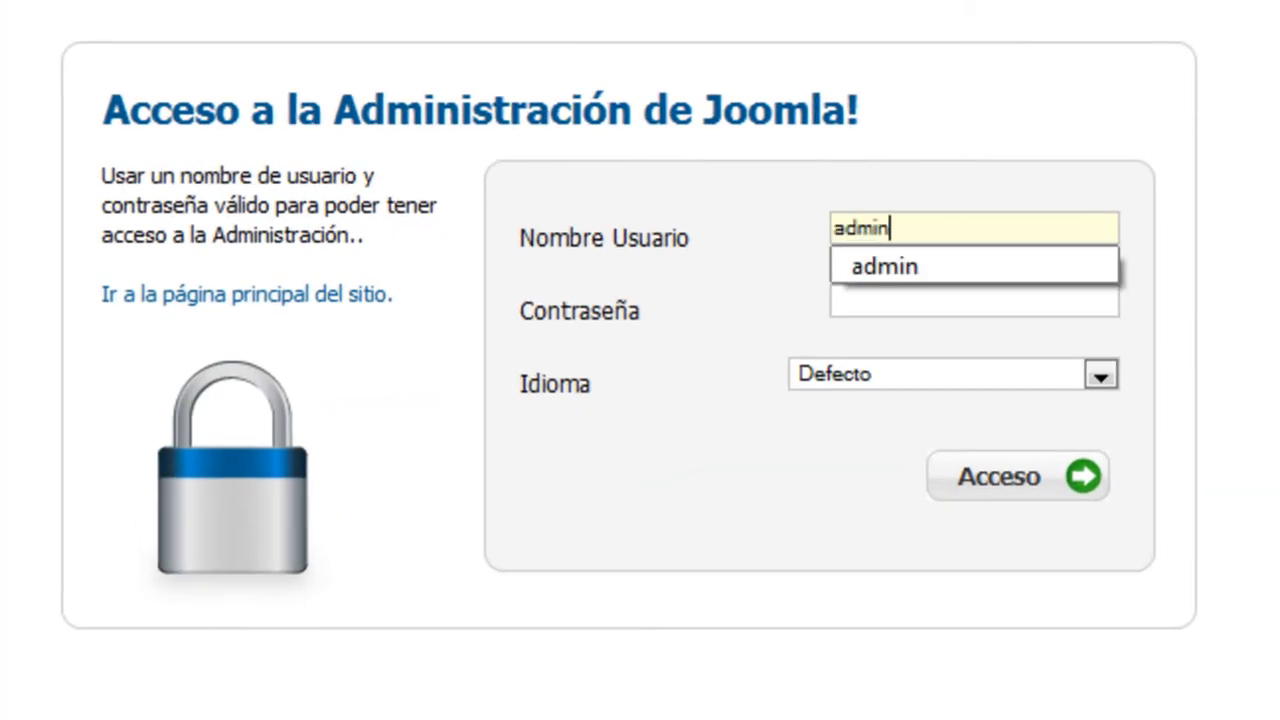
pyautogui.press('Tab')
pyautogui.write('123456')
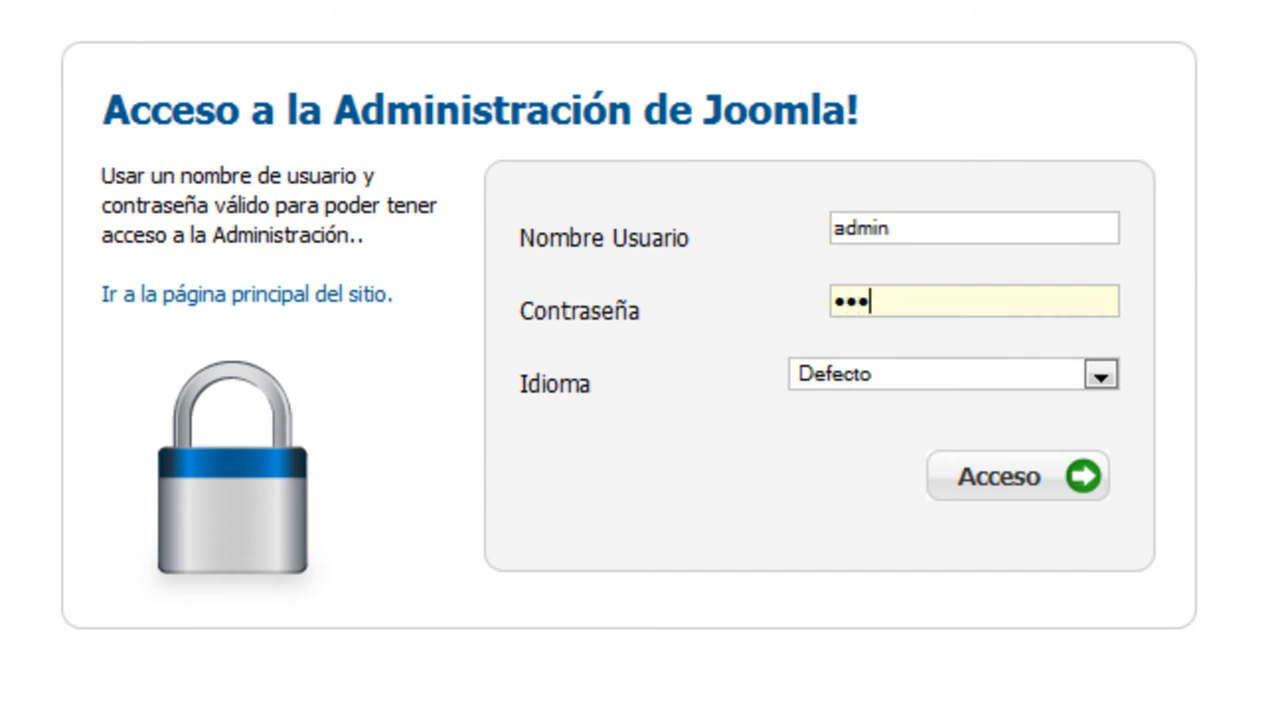
pyautogui.write('7890')
pyautogui.press('Return')
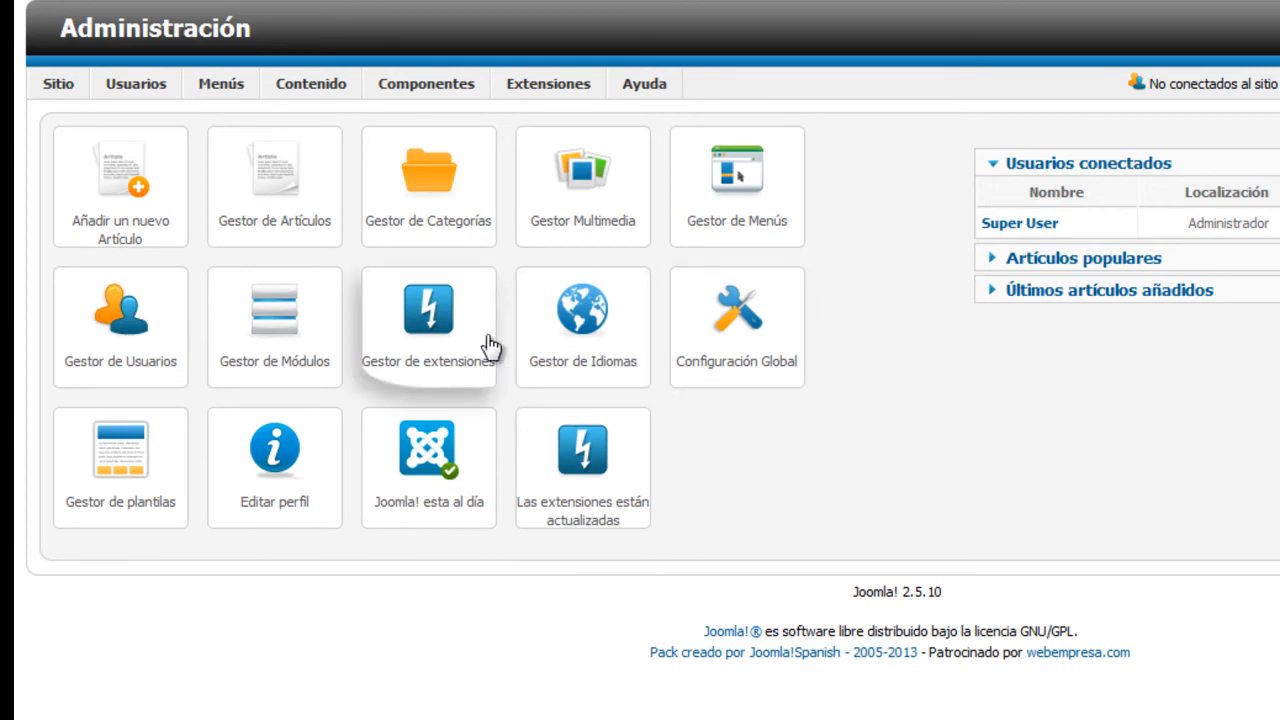
# In Gestor de Usuarios Opciones, set 'Permitir Registro Usuarios' to No and save
pyautogui.click(120, 330)
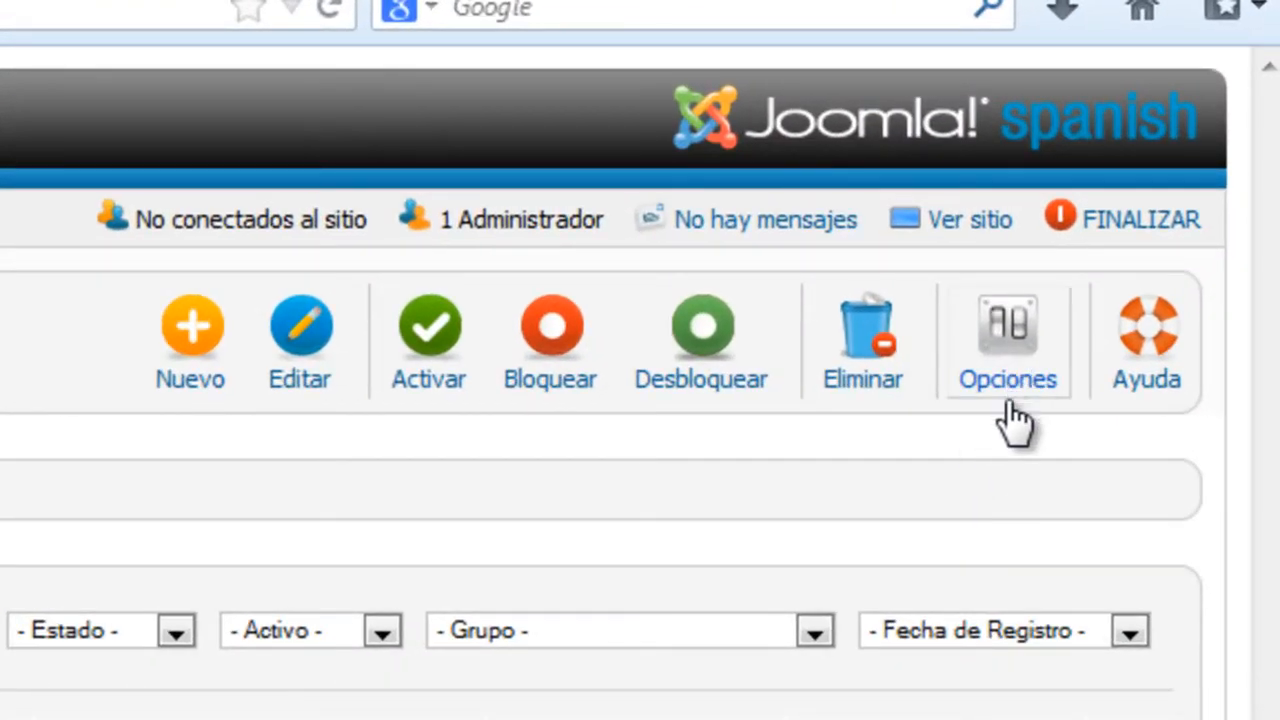
pyautogui.click(1012, 375)
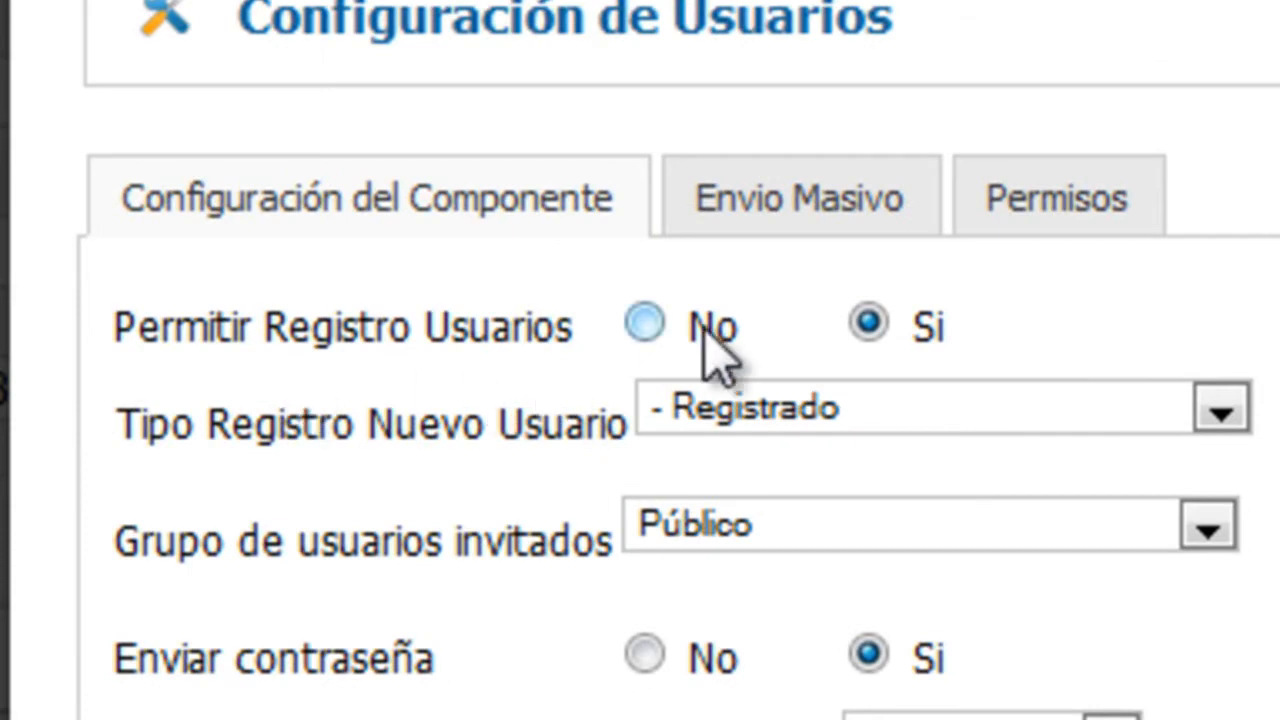
pyautogui.click(650, 330)
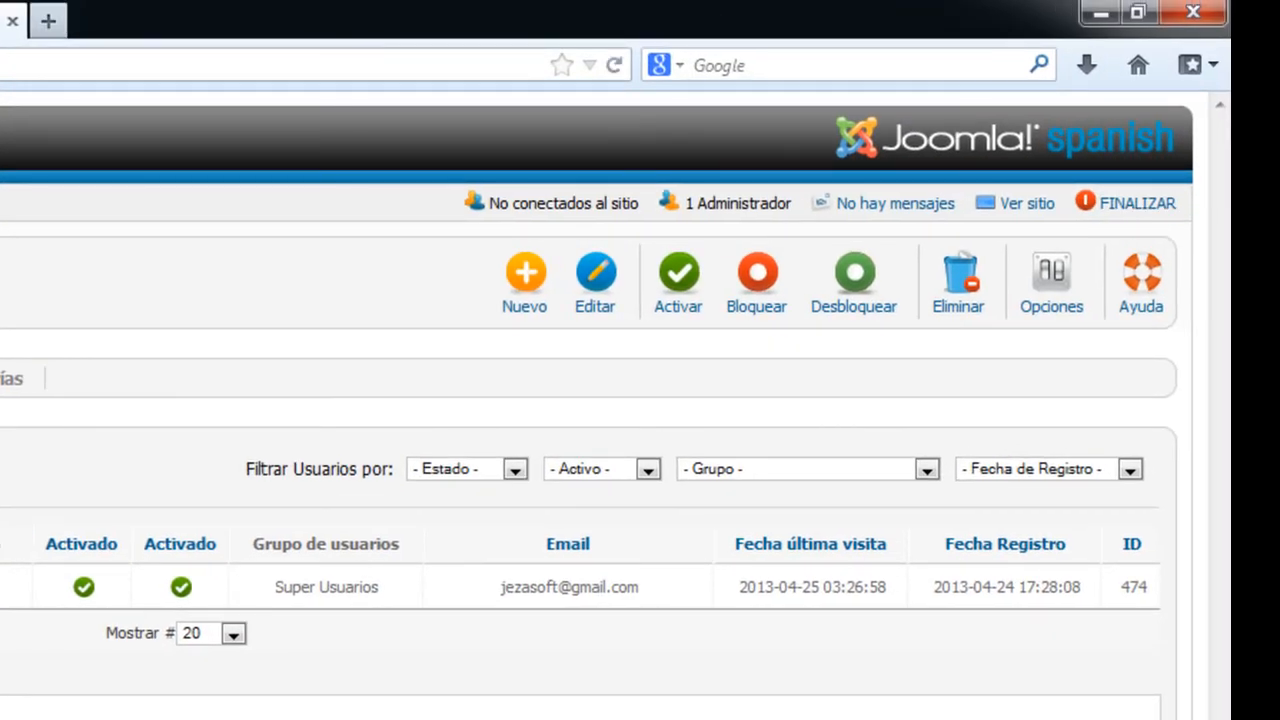
# Log out of the administrator and return to the site's front page tab
pyautogui.click(1132, 210)
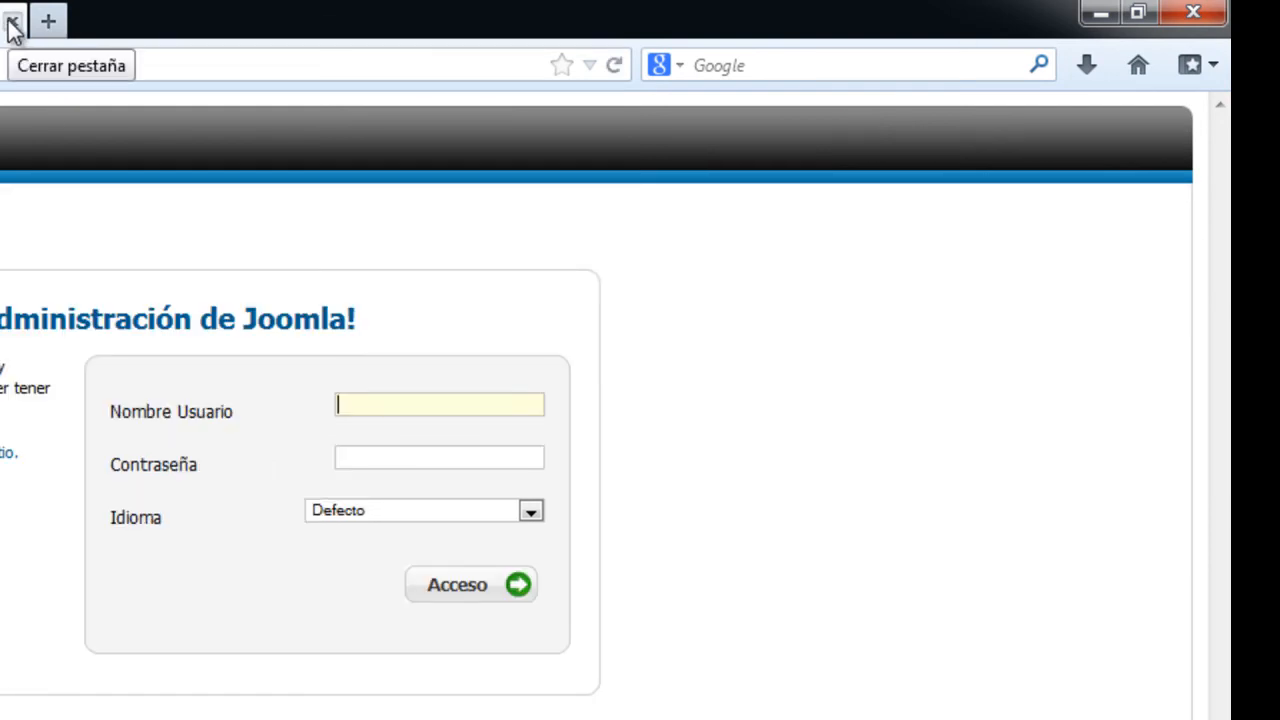
pyautogui.click(12, 22)
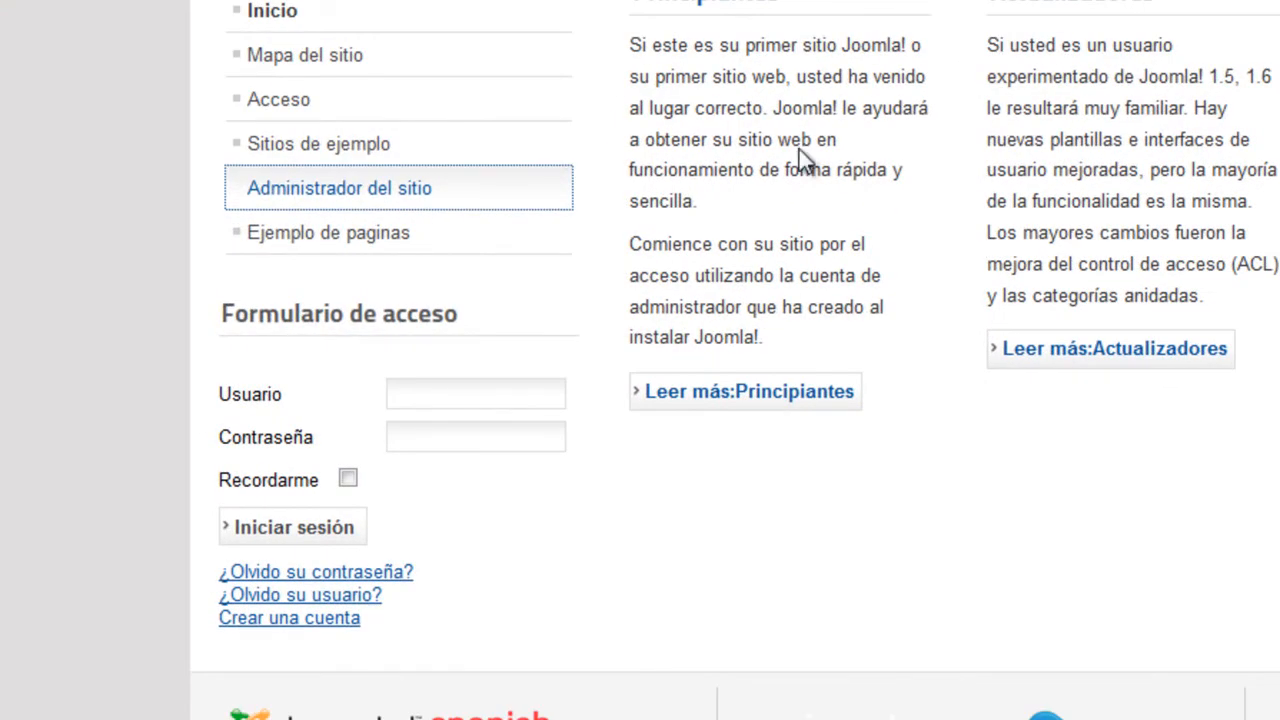
pyautogui.click(263, 634)
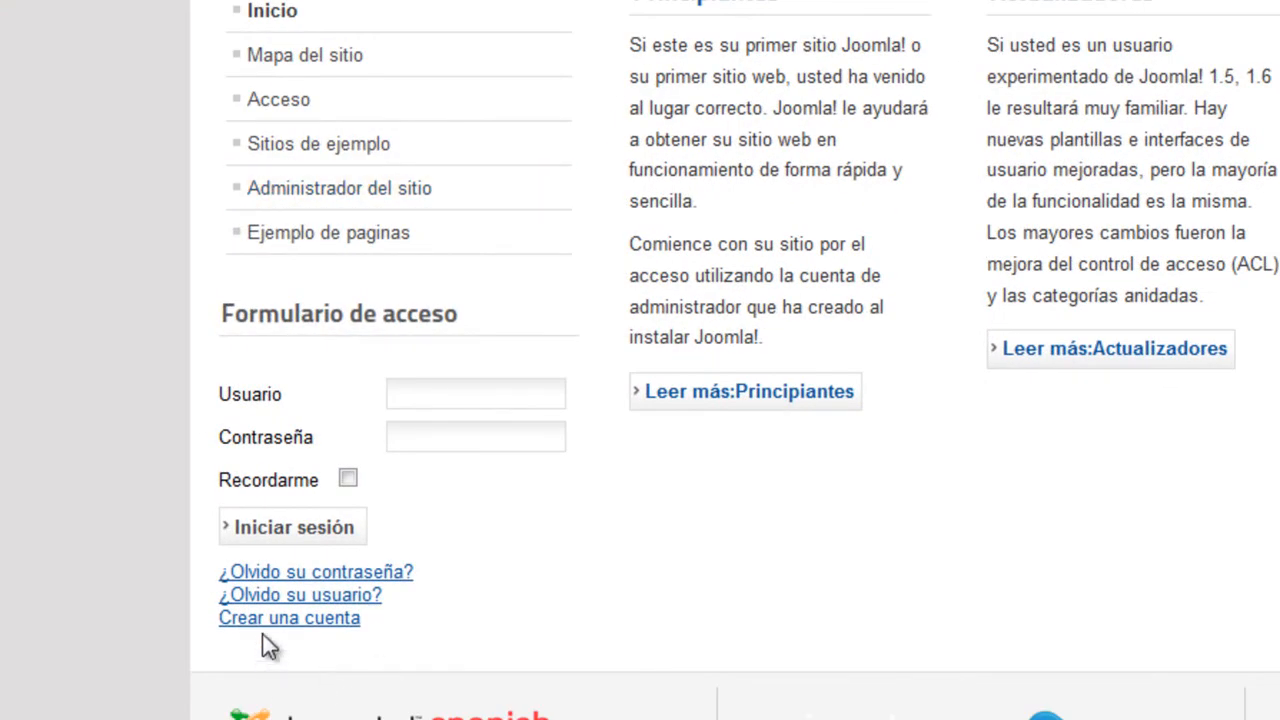
# Reload the front page and confirm the login box no longer offers 'Crear una cuenta'
pyautogui.press('F5')
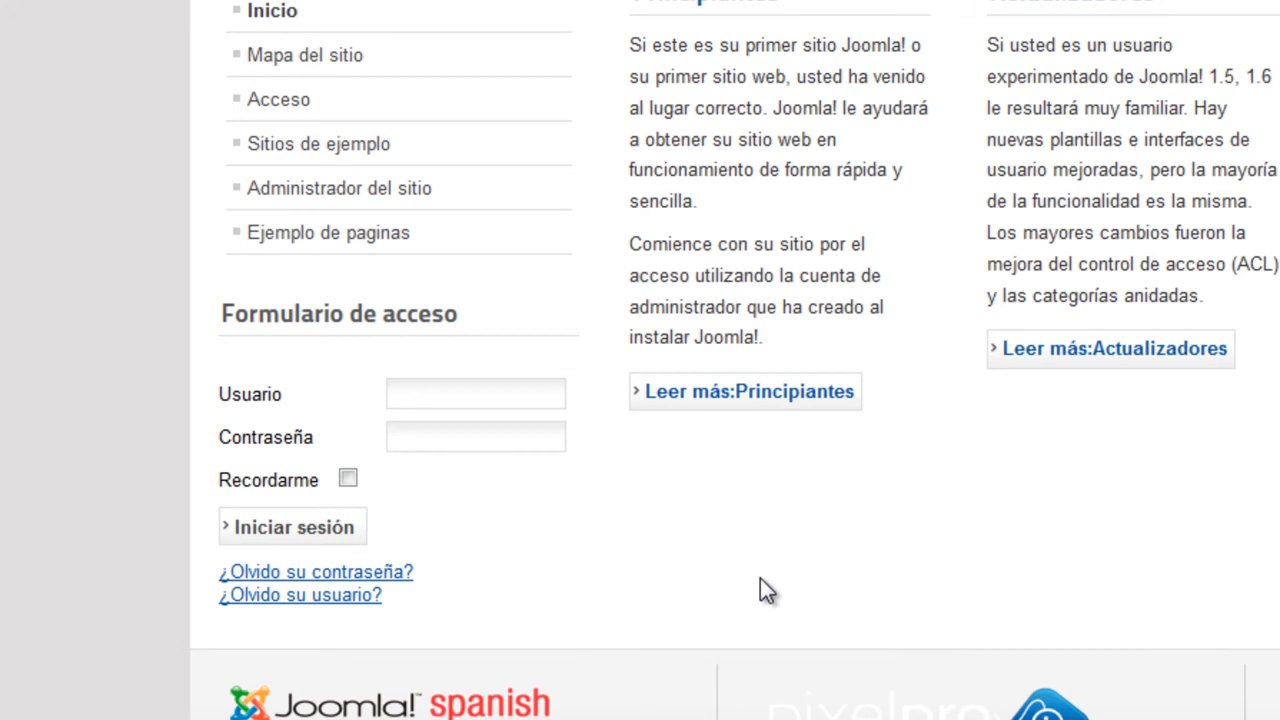
pyautogui.scroll(10, 756, 612)
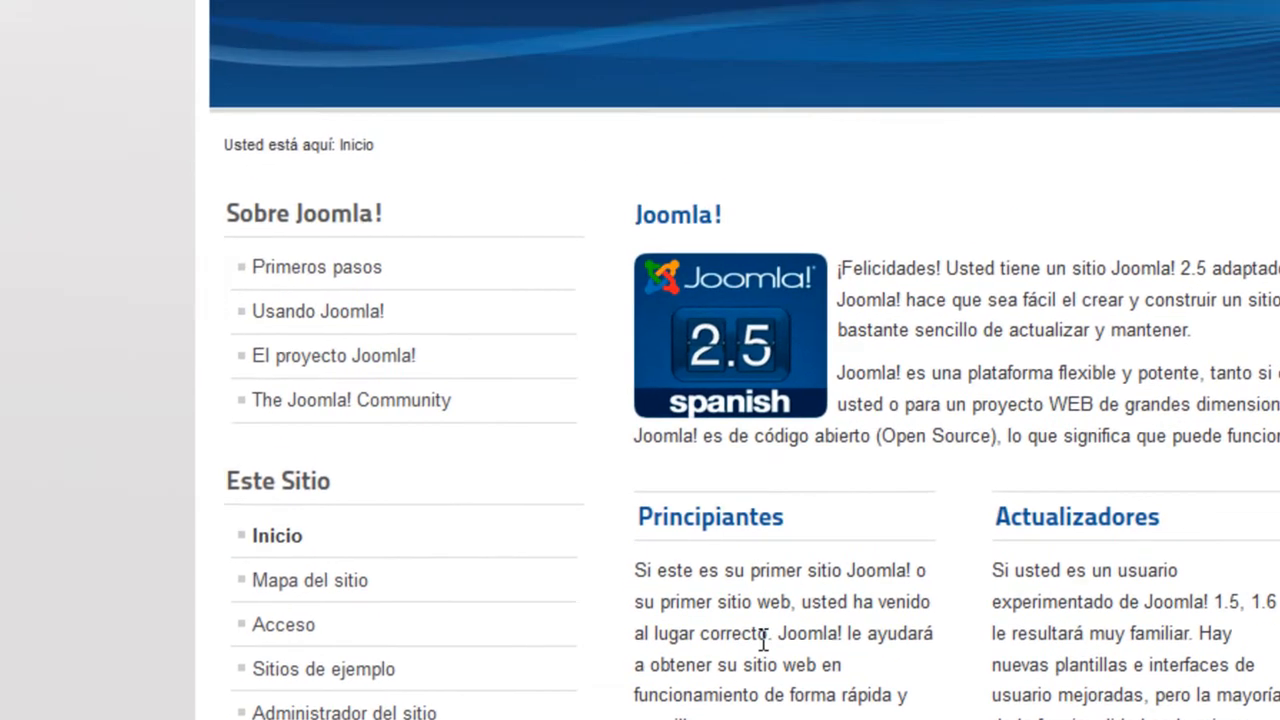
pyautogui.scroll(-6, 772, 405)
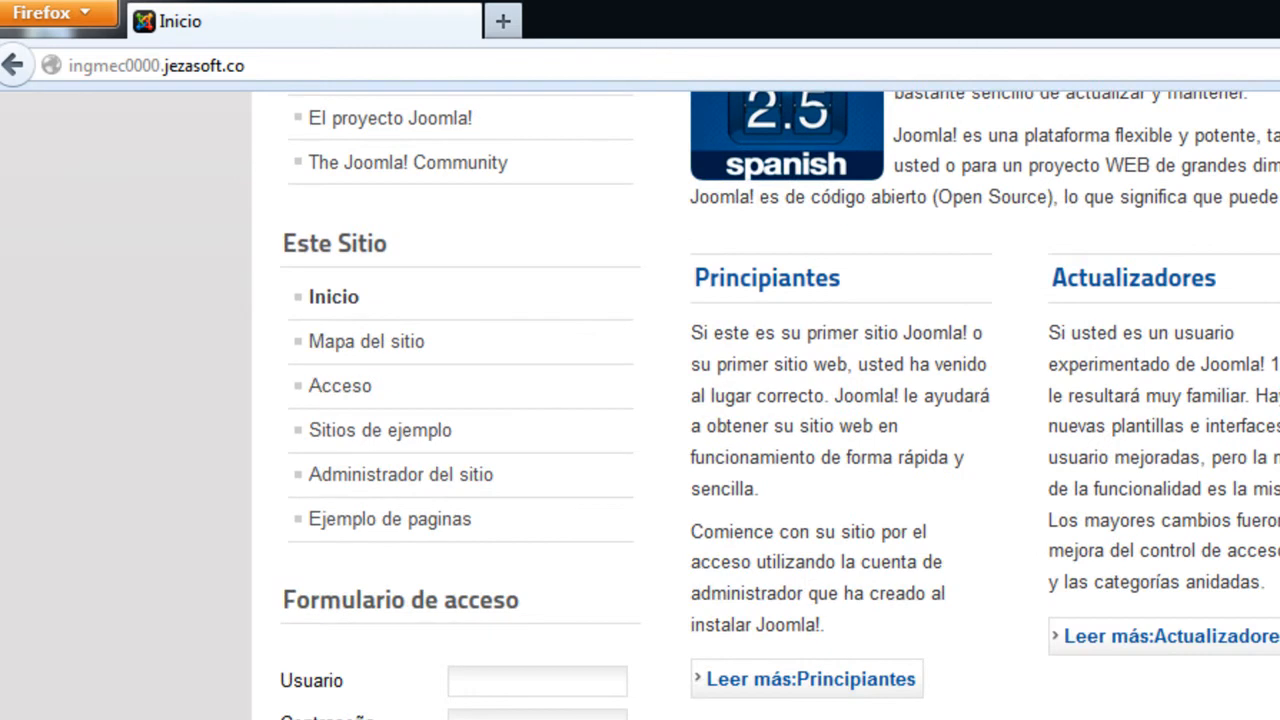
pyautogui.scroll(6, 772, 405)
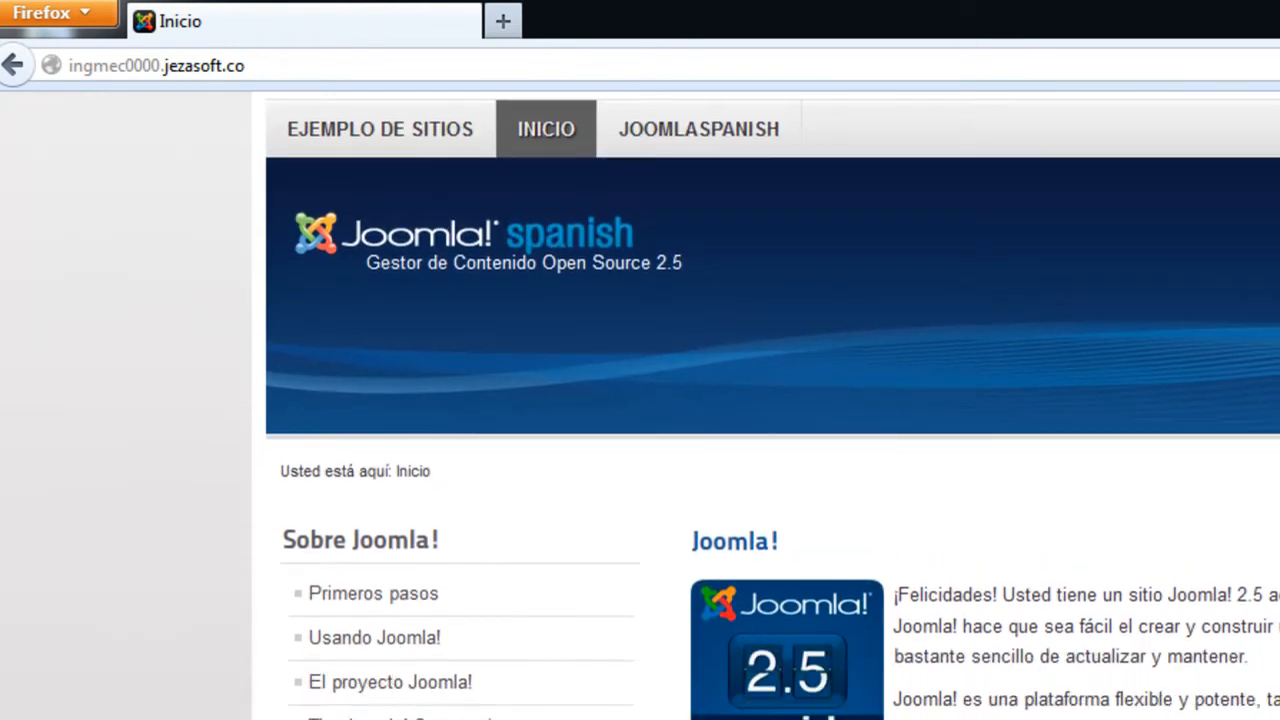
pyautogui.scroll(-5, 772, 405)
pyautogui.scroll(-1, 772, 405)
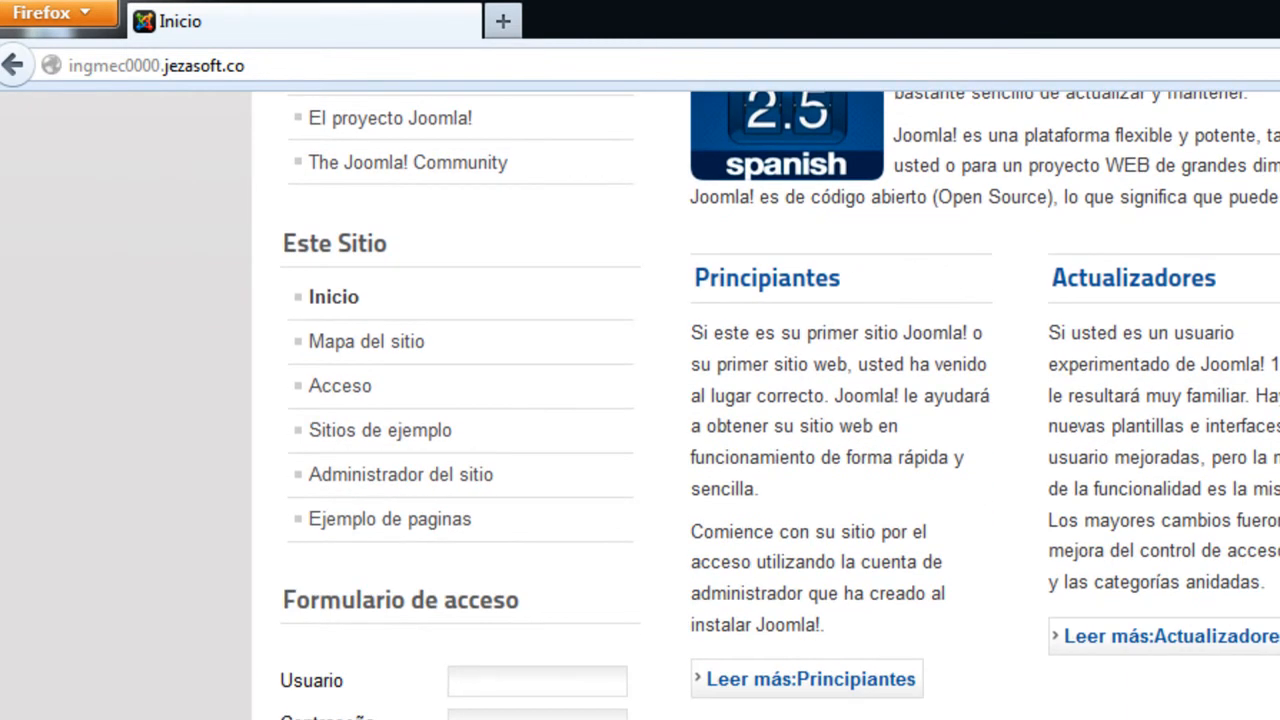
pyautogui.scroll(5, 772, 405)
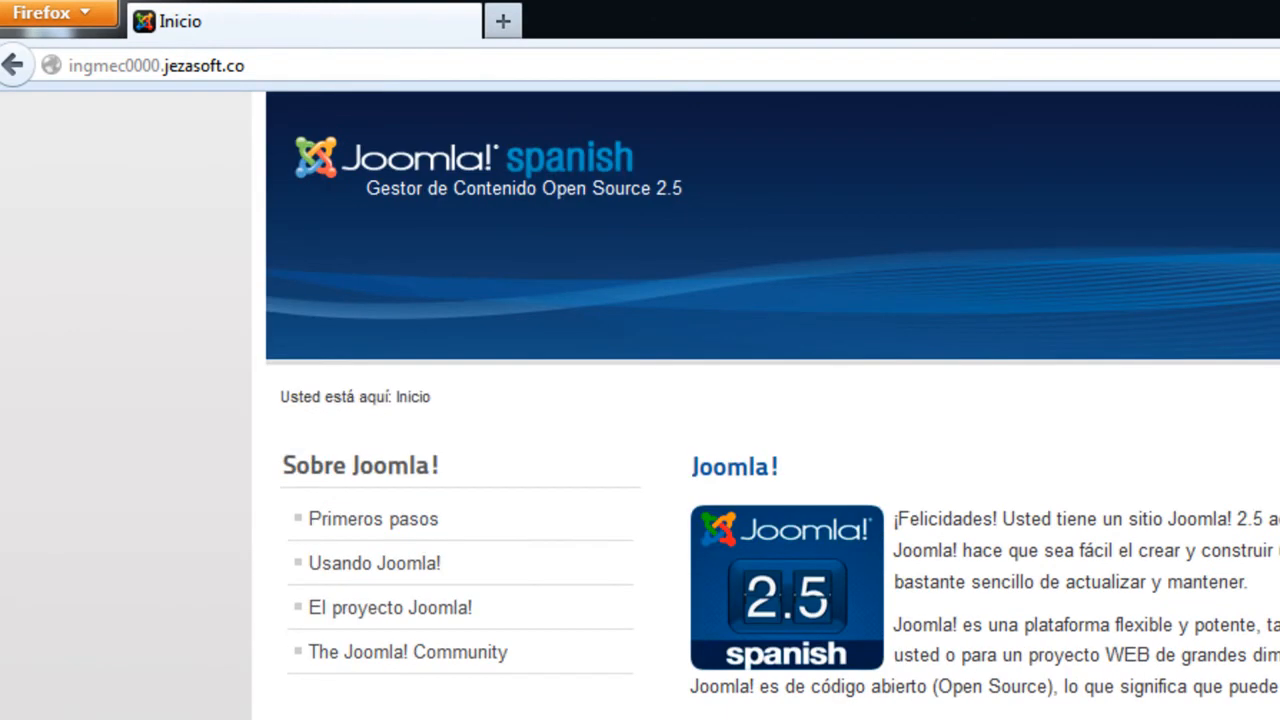
pyautogui.scroll(-5, 772, 405)
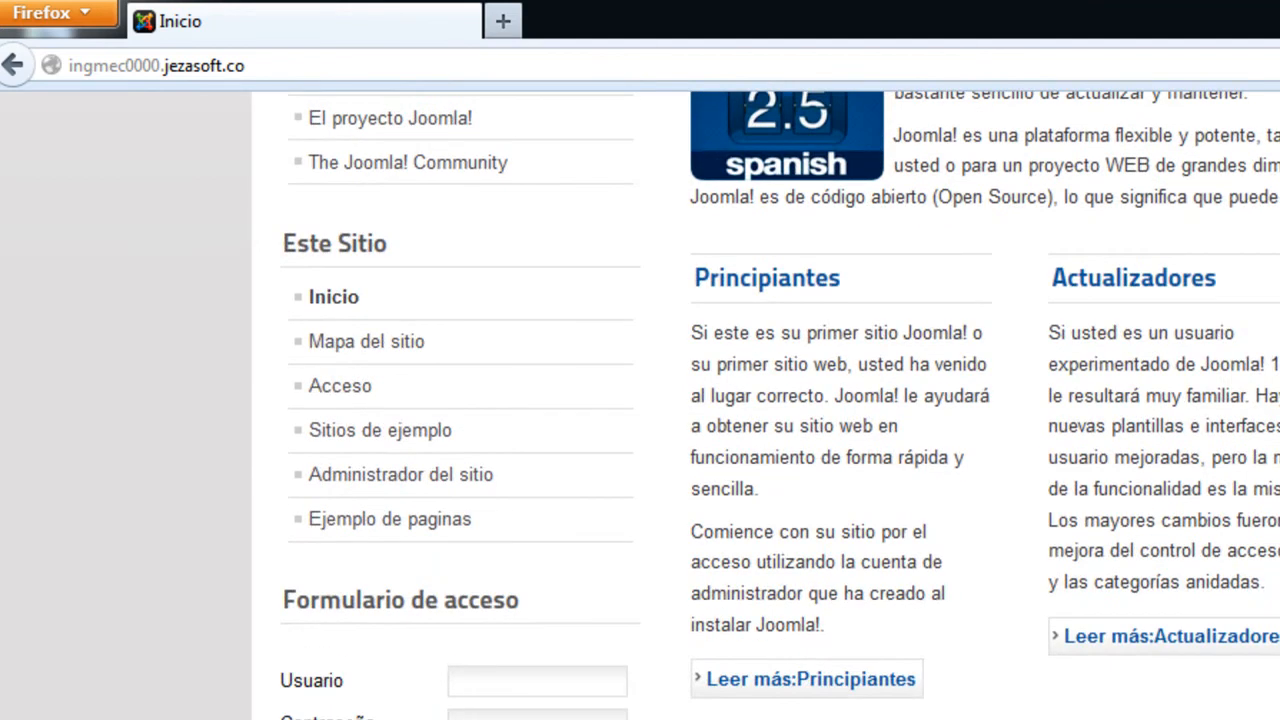
pyautogui.scroll(6, 772, 405)
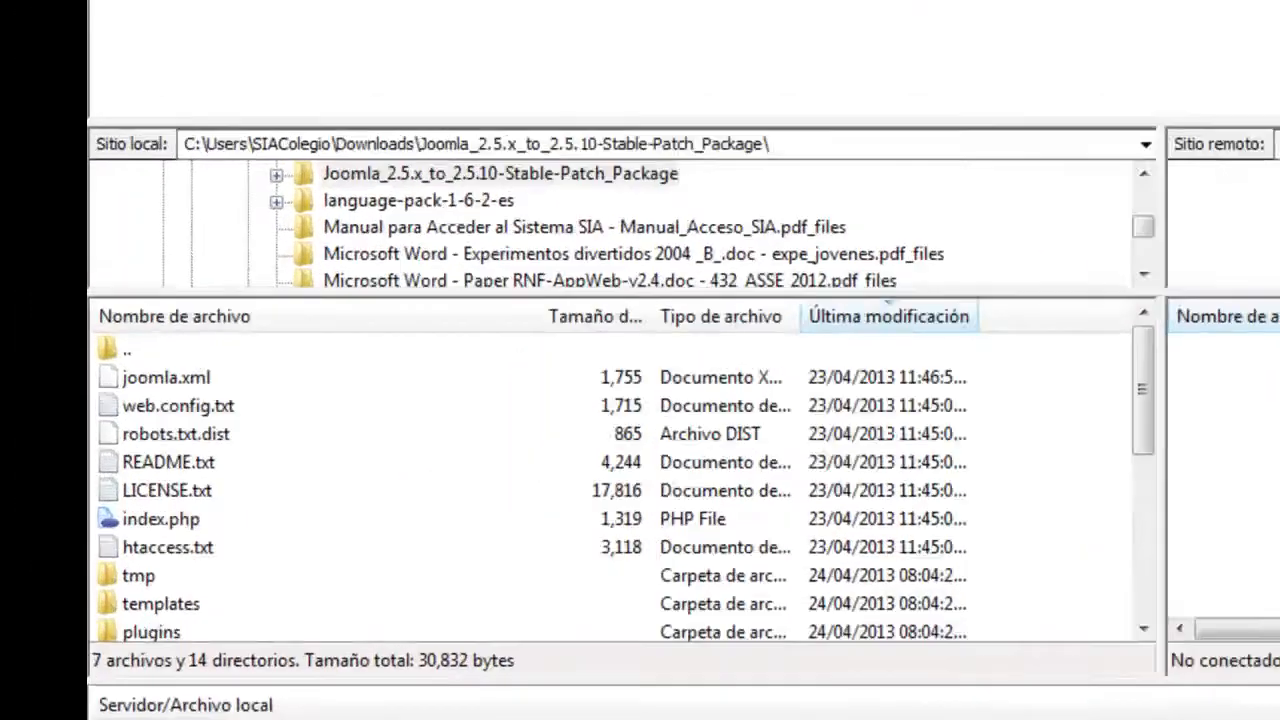
# Connect FileZilla to ingmec0000.jezasoft.co from the Site Manager list
pyautogui.click(46, 29)
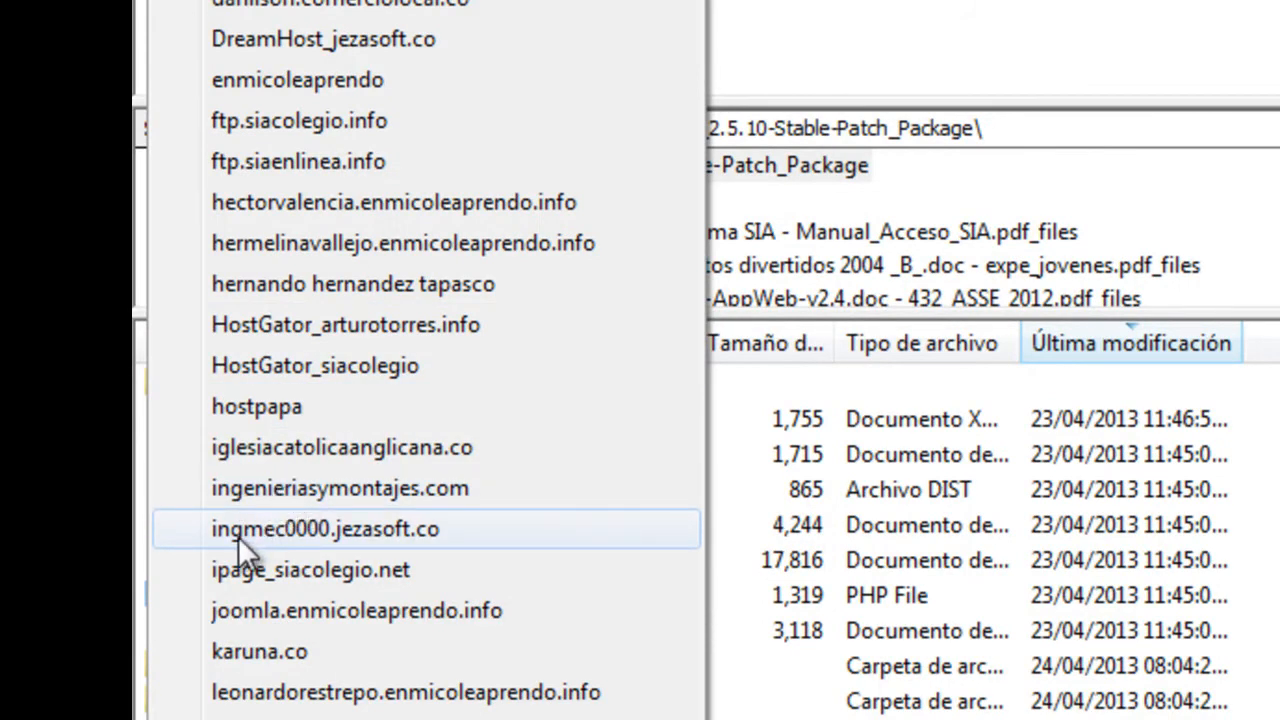
pyautogui.click(308, 566)
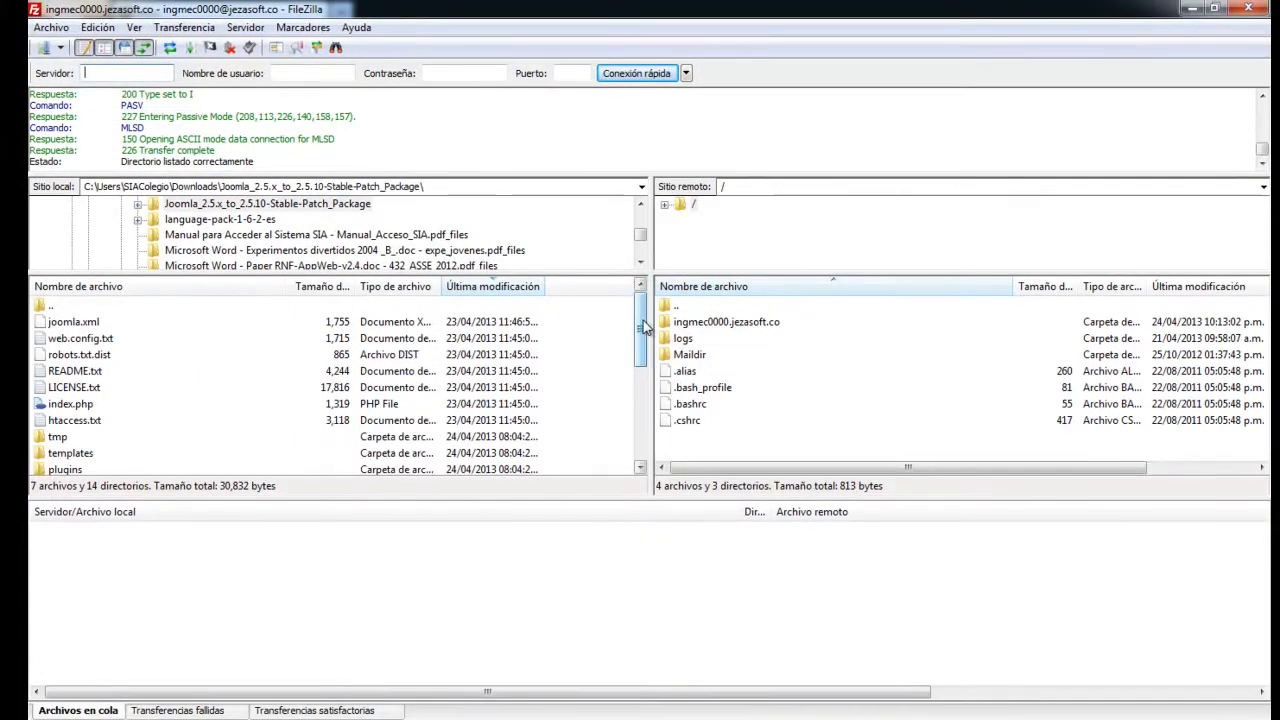
pyautogui.moveTo(410, 286); pyautogui.dragTo(405, 417)
pyautogui.moveTo(638, 415); pyautogui.dragTo(638, 300)
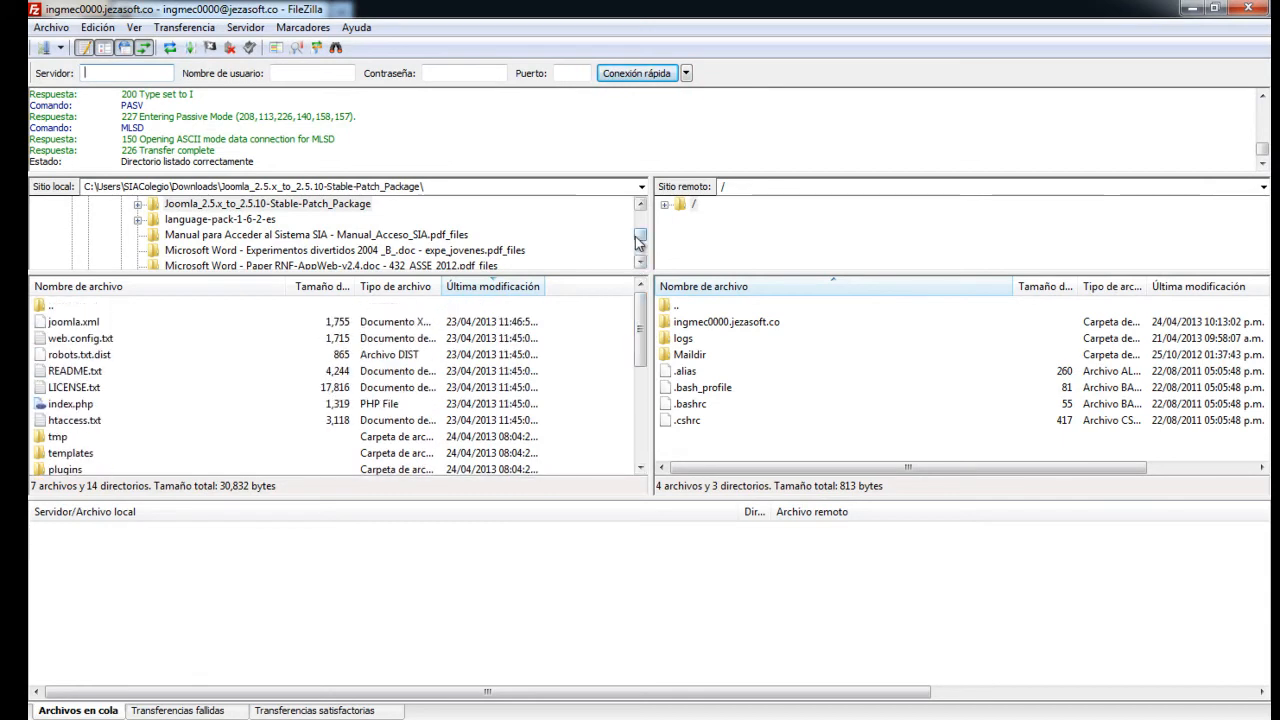
pyautogui.moveTo(640, 240); pyautogui.dragTo(640, 252)
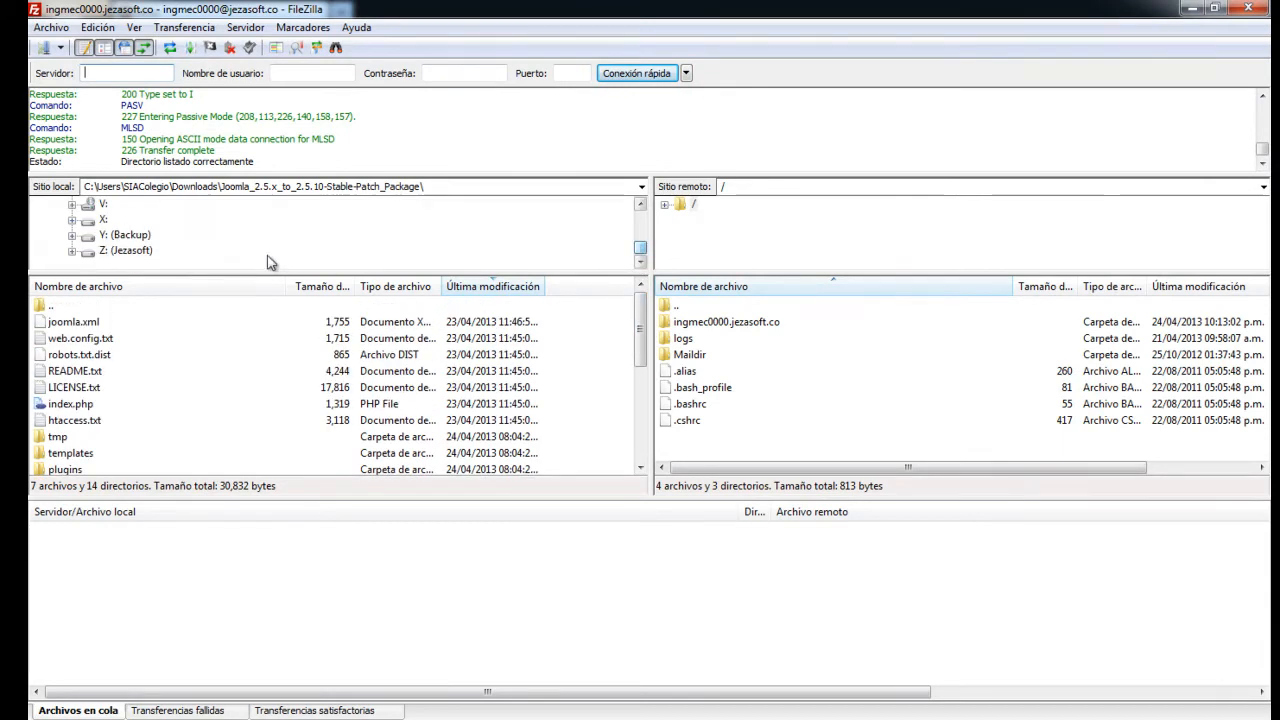
# Set the local pane to the tmp folder on the Y: Backup drive
pyautogui.click(126, 236)
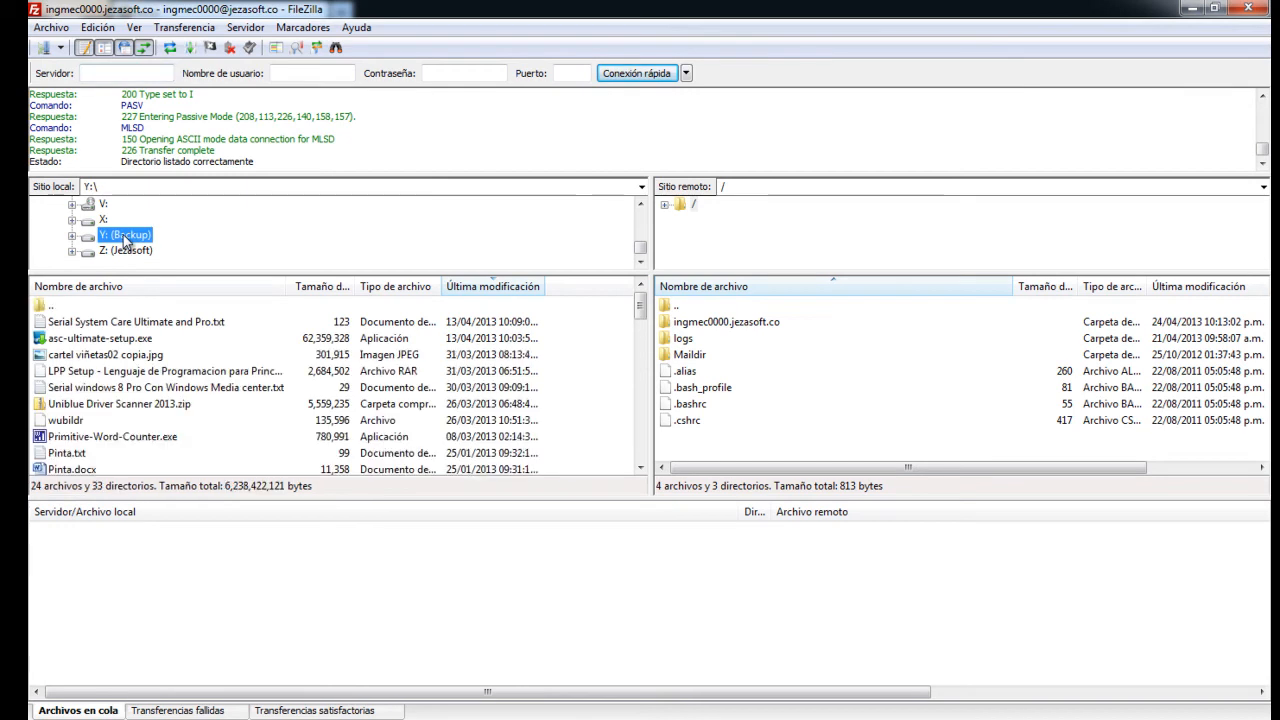
pyautogui.click(117, 361)
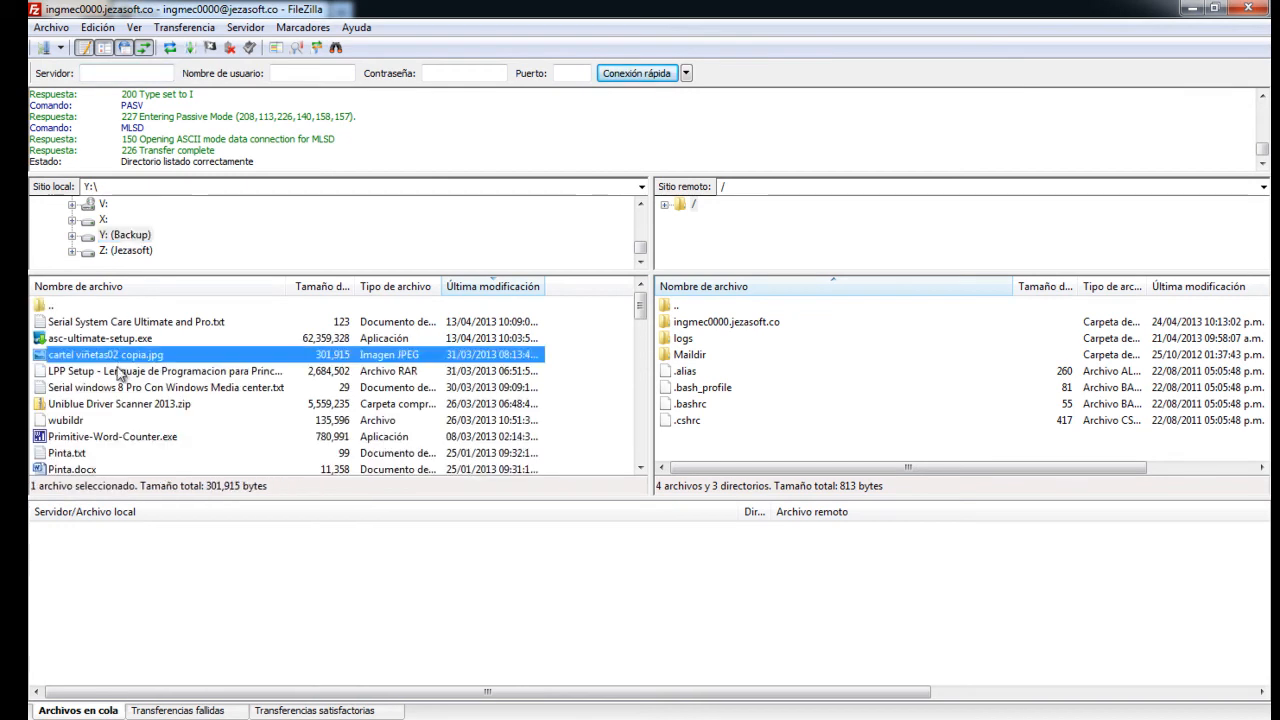
pyautogui.scroll(-6, 145, 378)
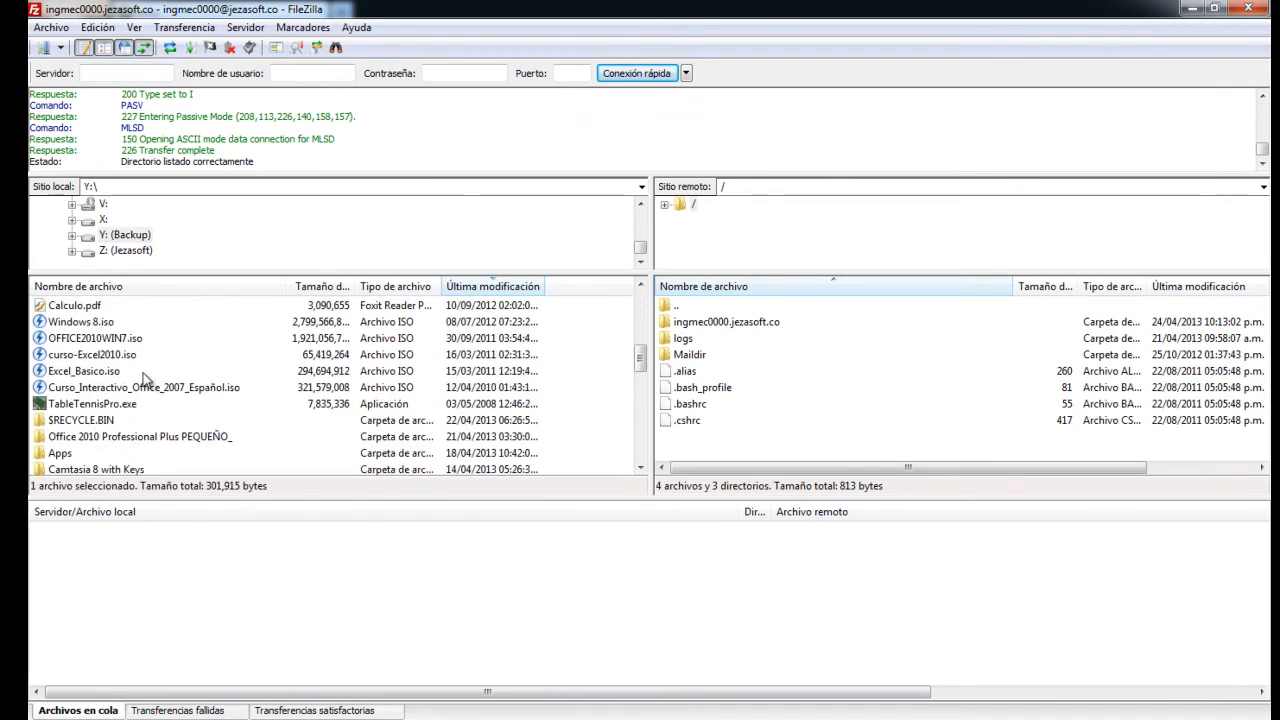
pyautogui.scroll(-3, 143, 378)
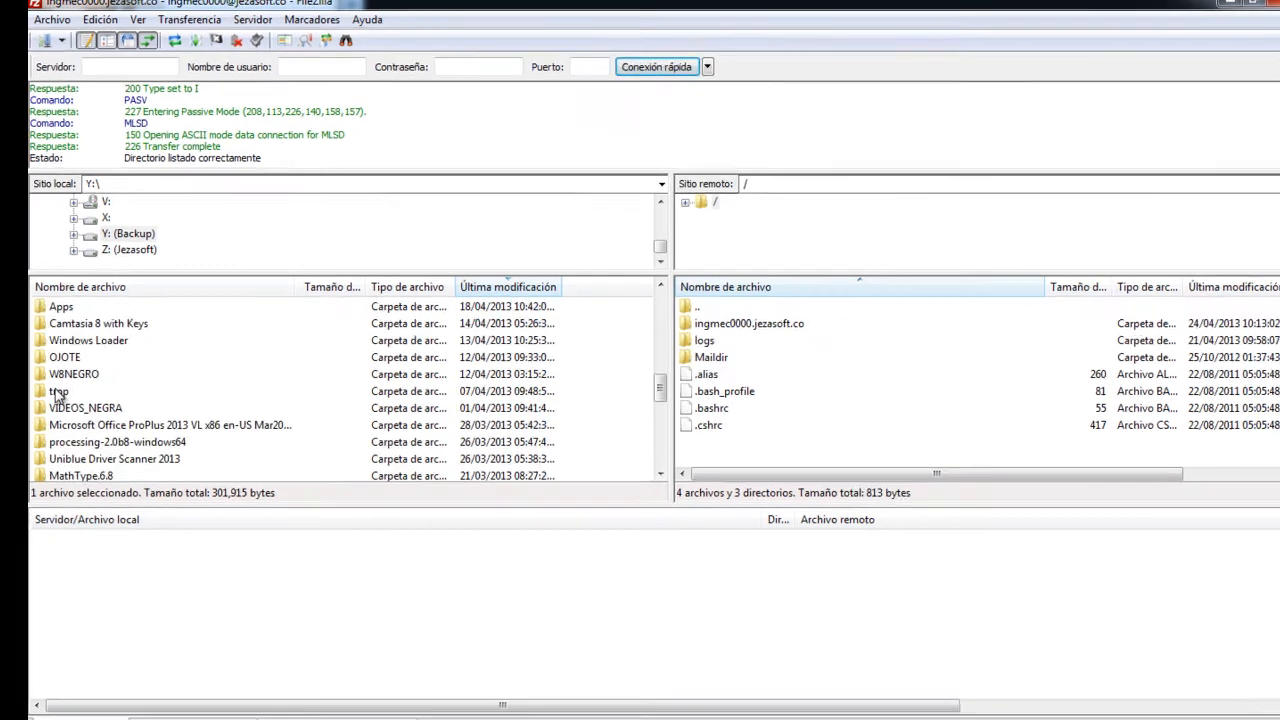
pyautogui.click(54, 386)
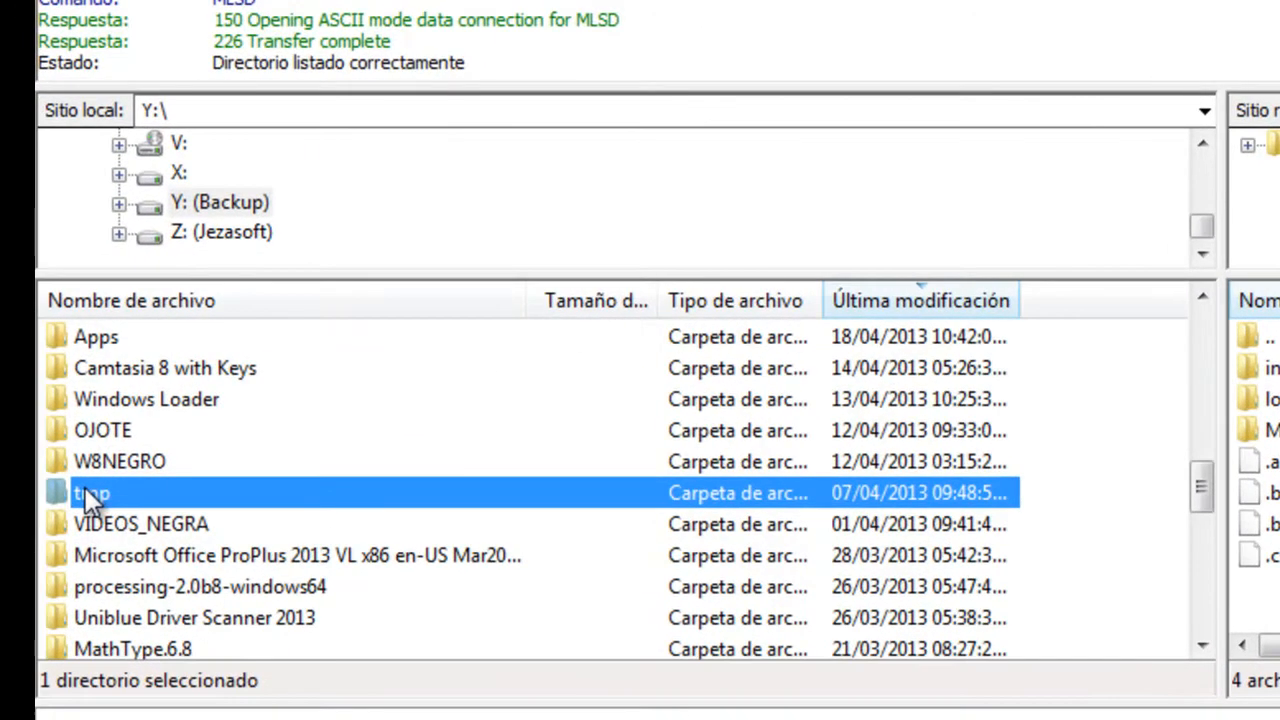
pyautogui.doubleClick(85, 487)
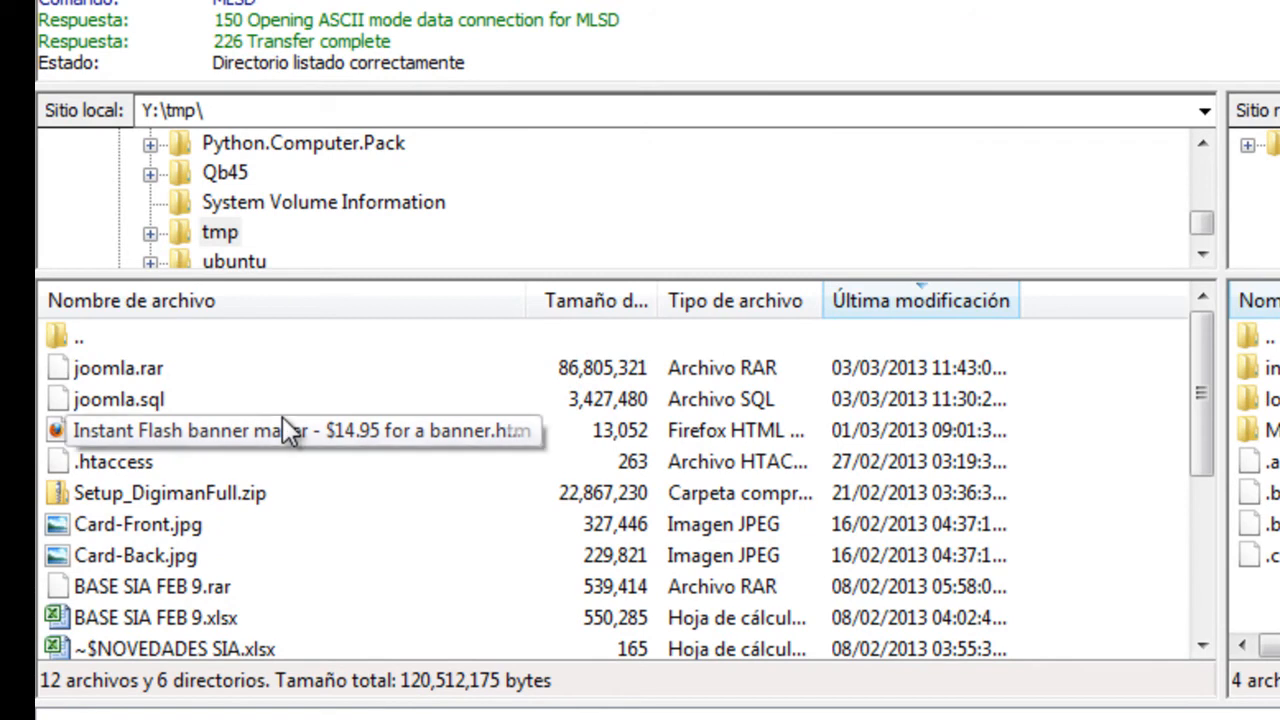
pyautogui.scroll(-1, 283, 420)
pyautogui.scroll(-2, 284, 430)
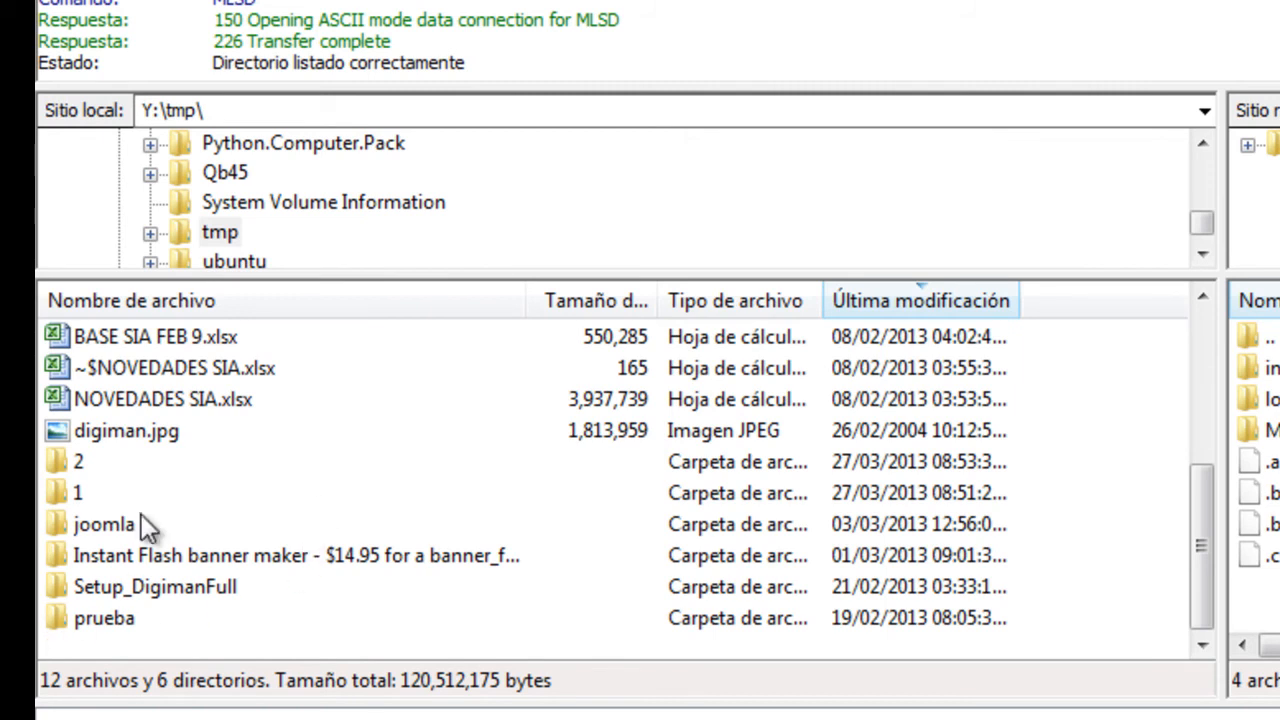
# Download the remote site folder into Y:\tmp\ with Descargar
pyautogui.rightClick(304, 618)
pyautogui.click(283, 431)
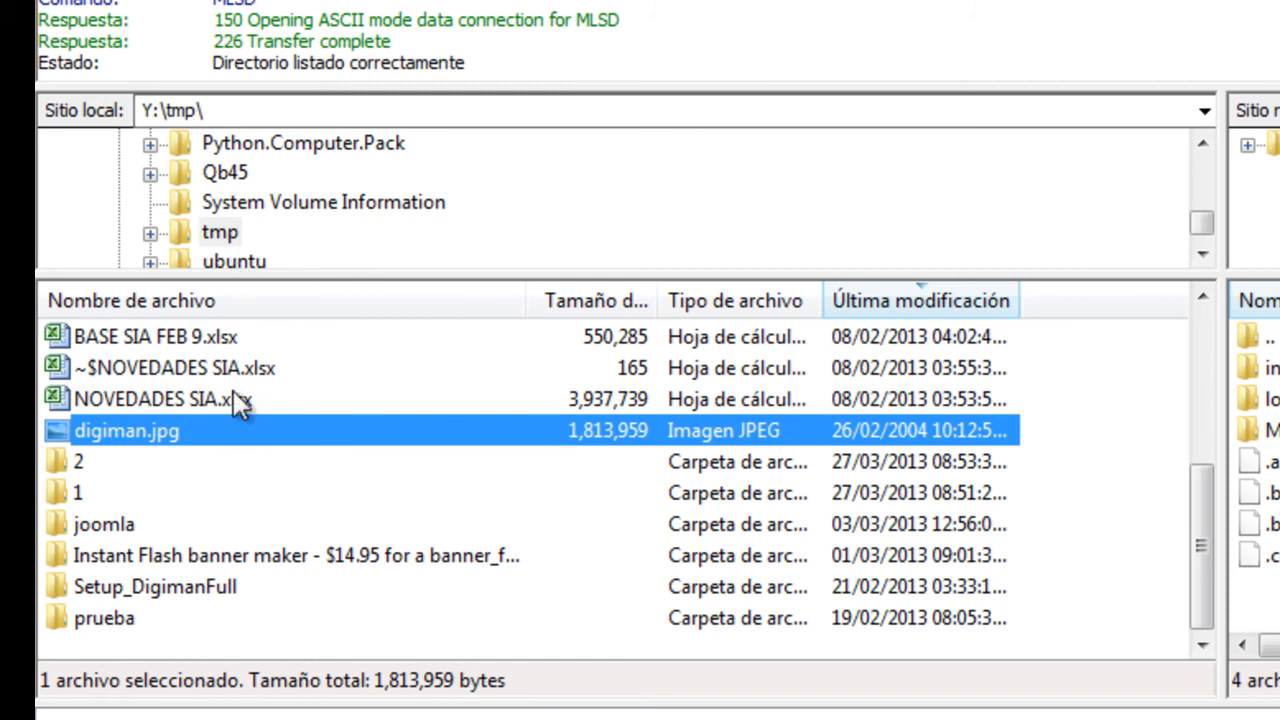
pyautogui.click(228, 472)
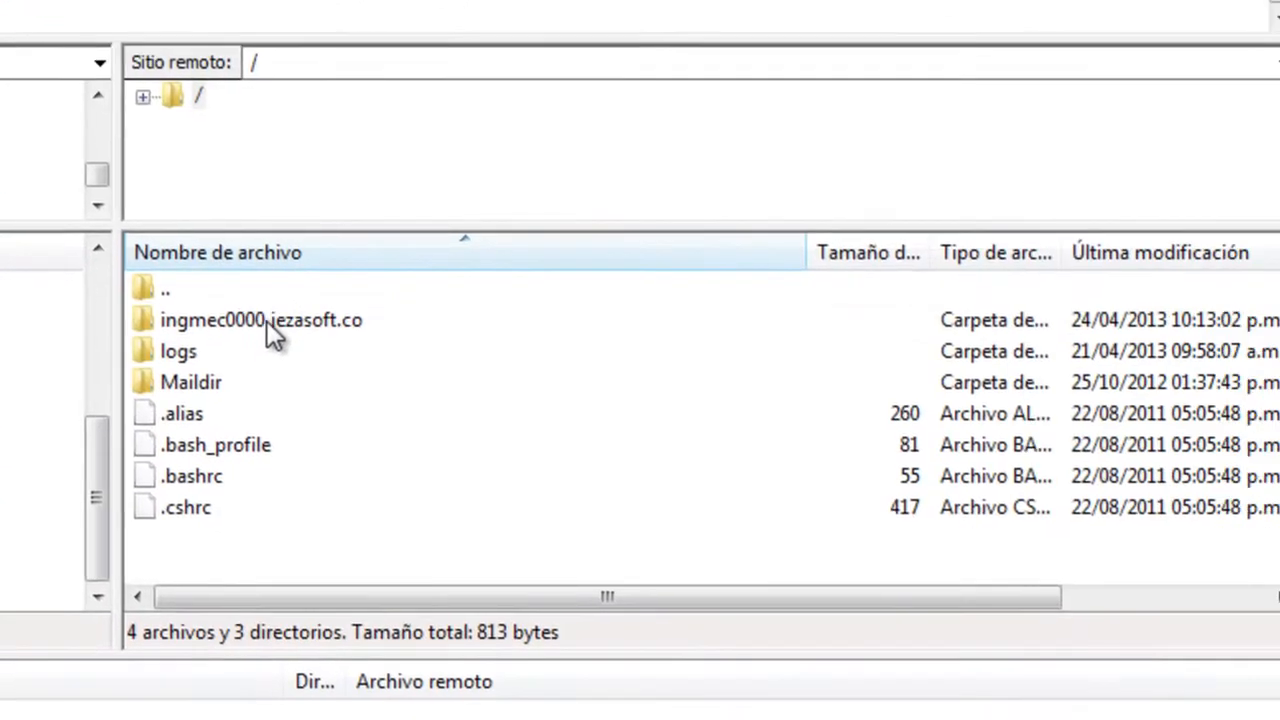
pyautogui.rightClick(267, 321)
pyautogui.click(316, 344)
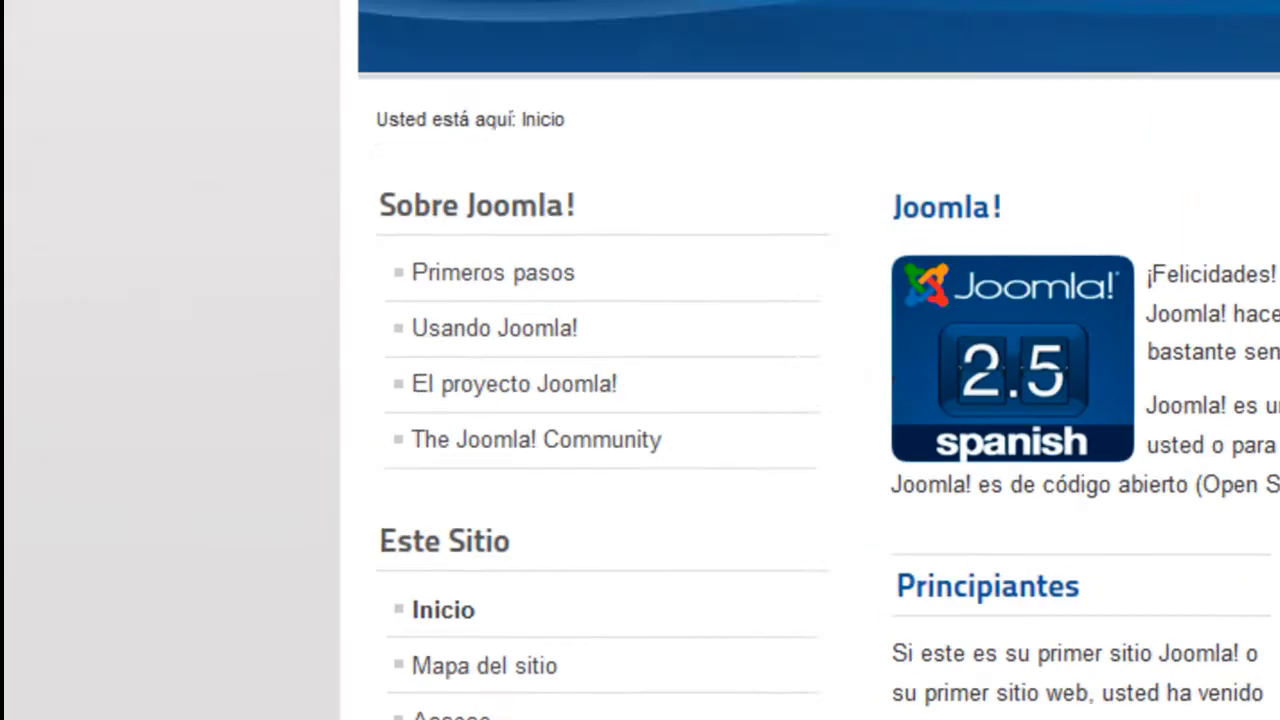
# Open mysql.jezasoft.co in a new tab and log into phpMyAdmin with the username and password
pyautogui.click(953, 40)
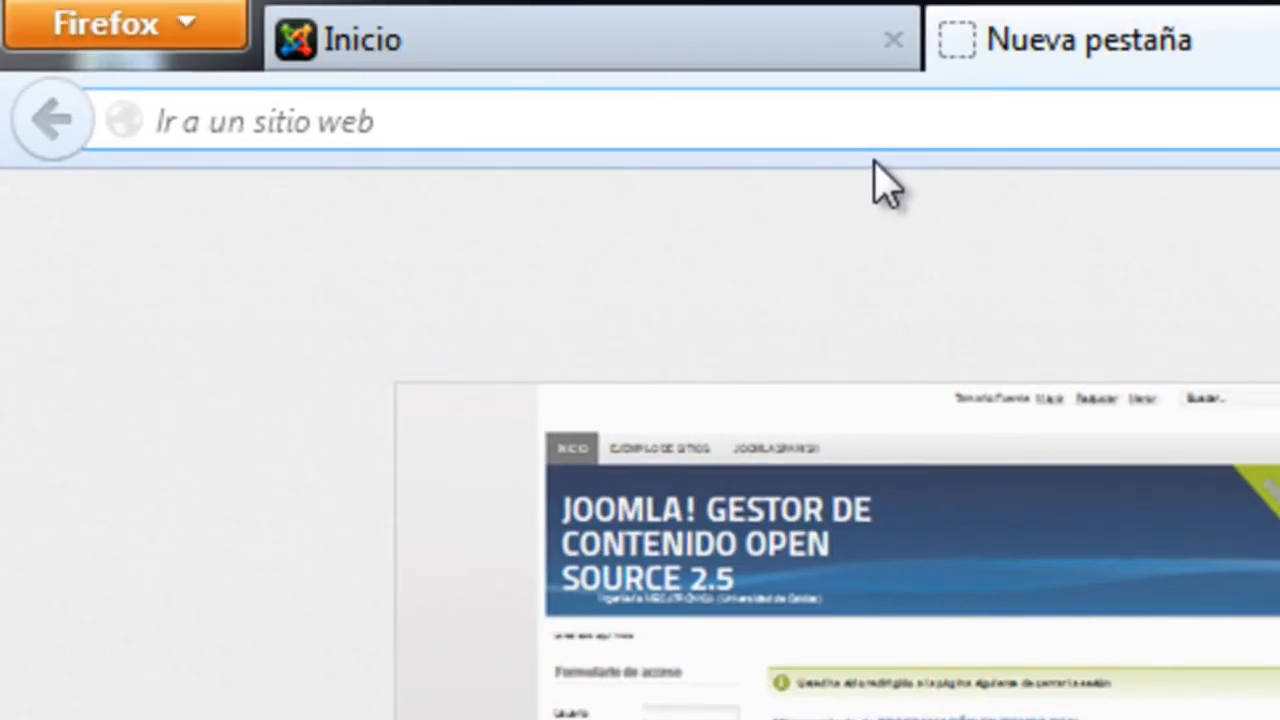
pyautogui.write('mysql.jezasoft.co/')
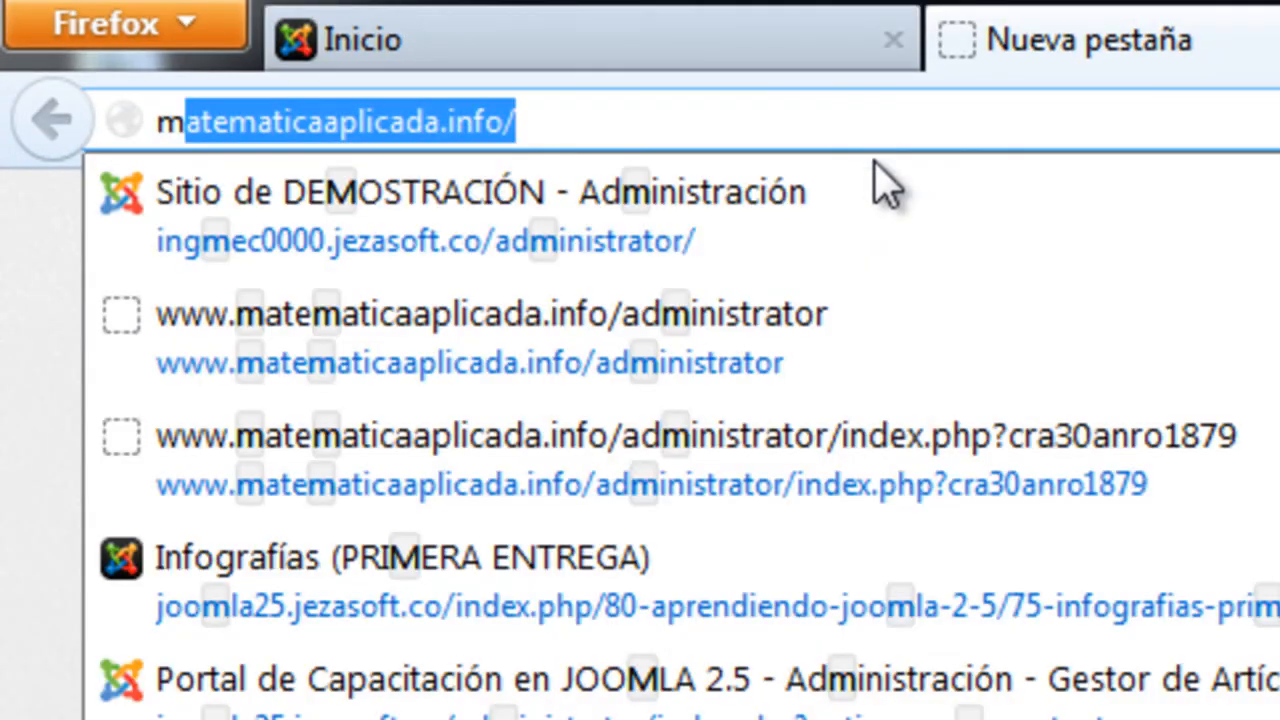
pyautogui.press('Return')
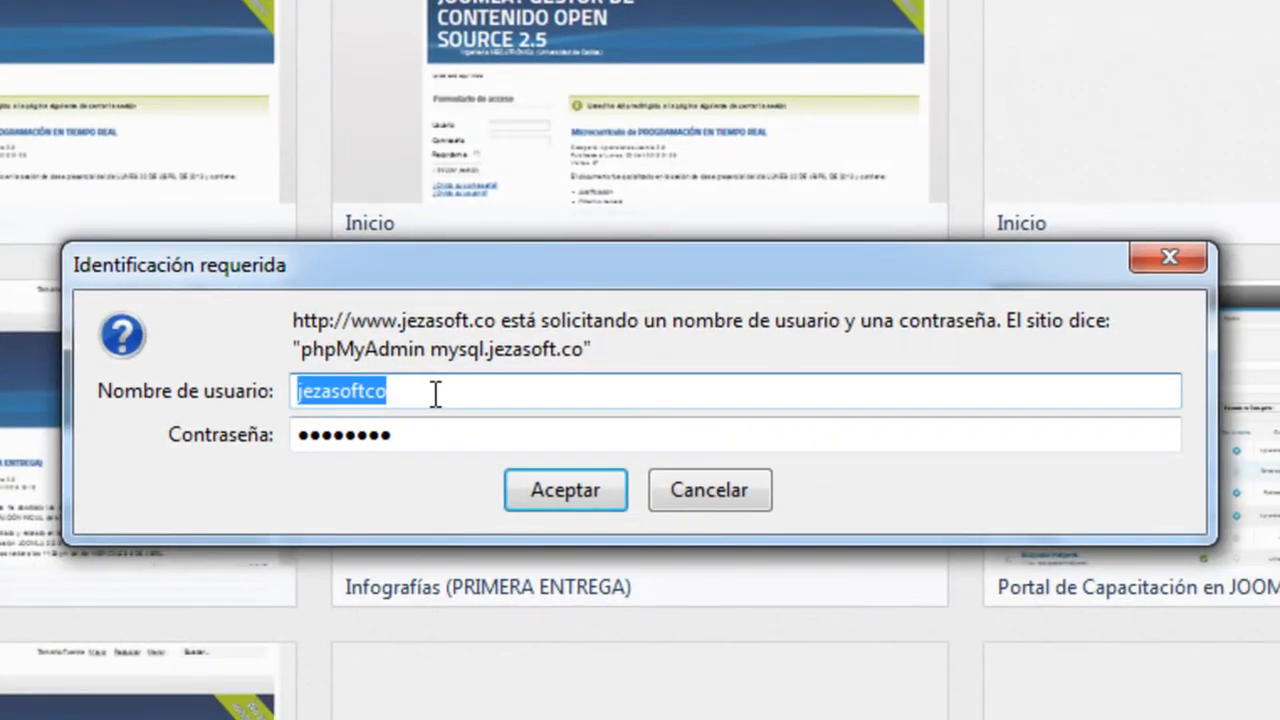
pyautogui.write('ingmec0000')
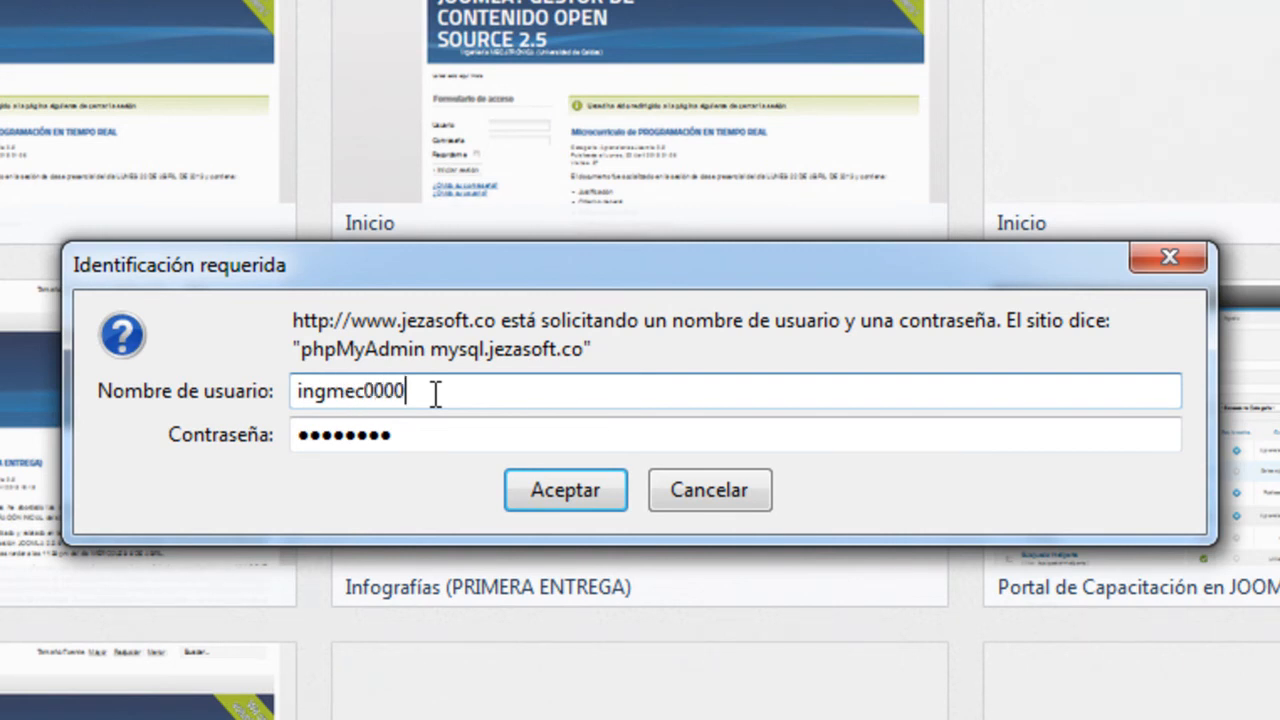
pyautogui.press('Tab')
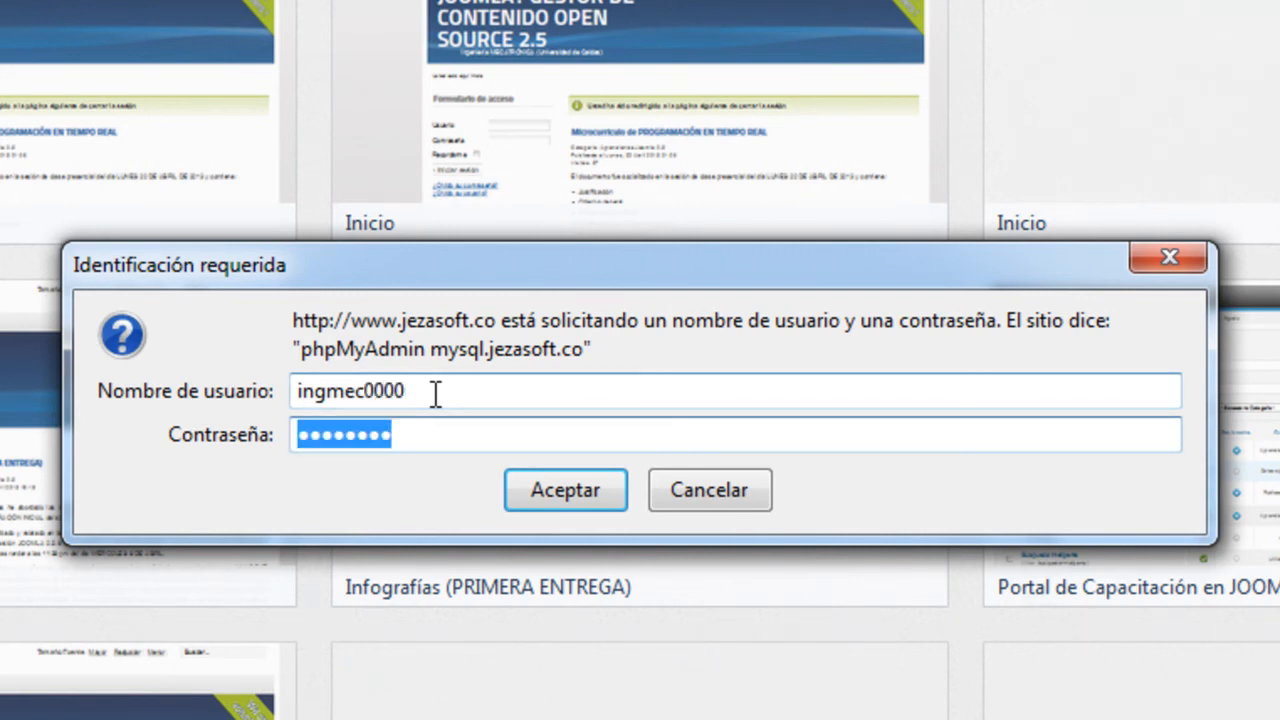
pyautogui.write('•')
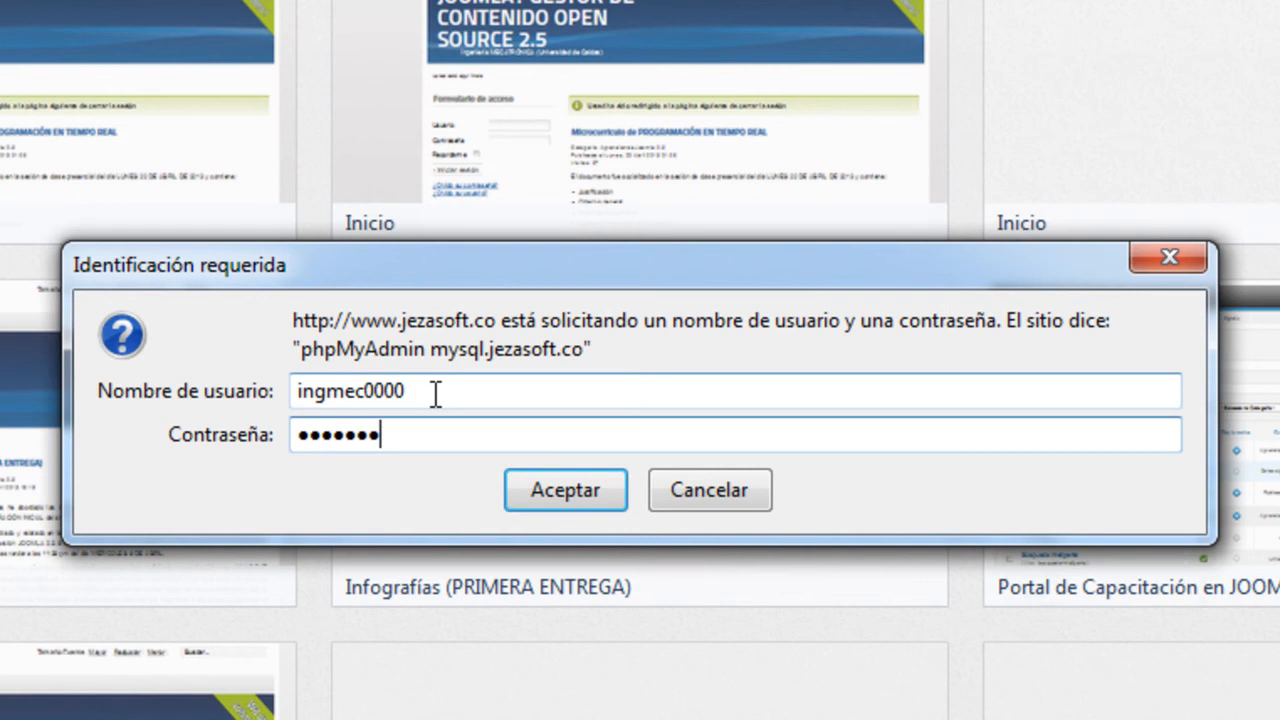
pyautogui.press('Return')
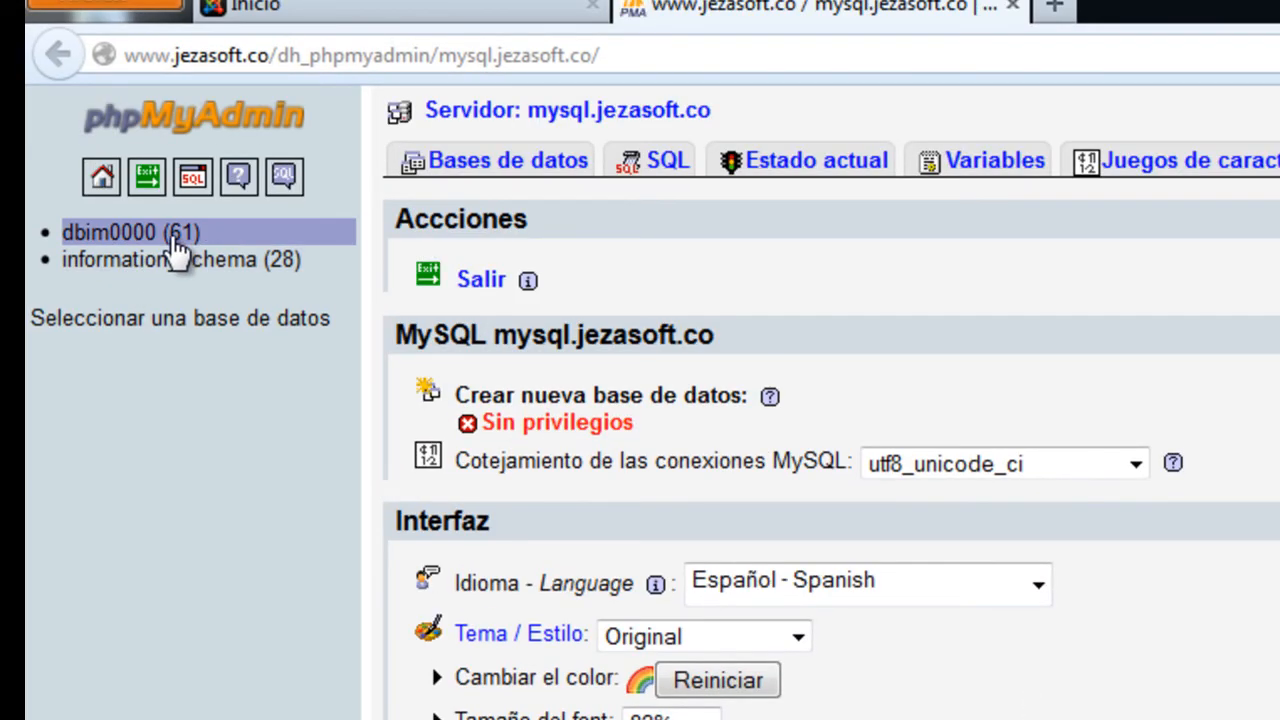
# Open dbim0000 and scroll through its table list, checking rows, sizes and the Residuo a depurar column
pyautogui.click(133, 238)
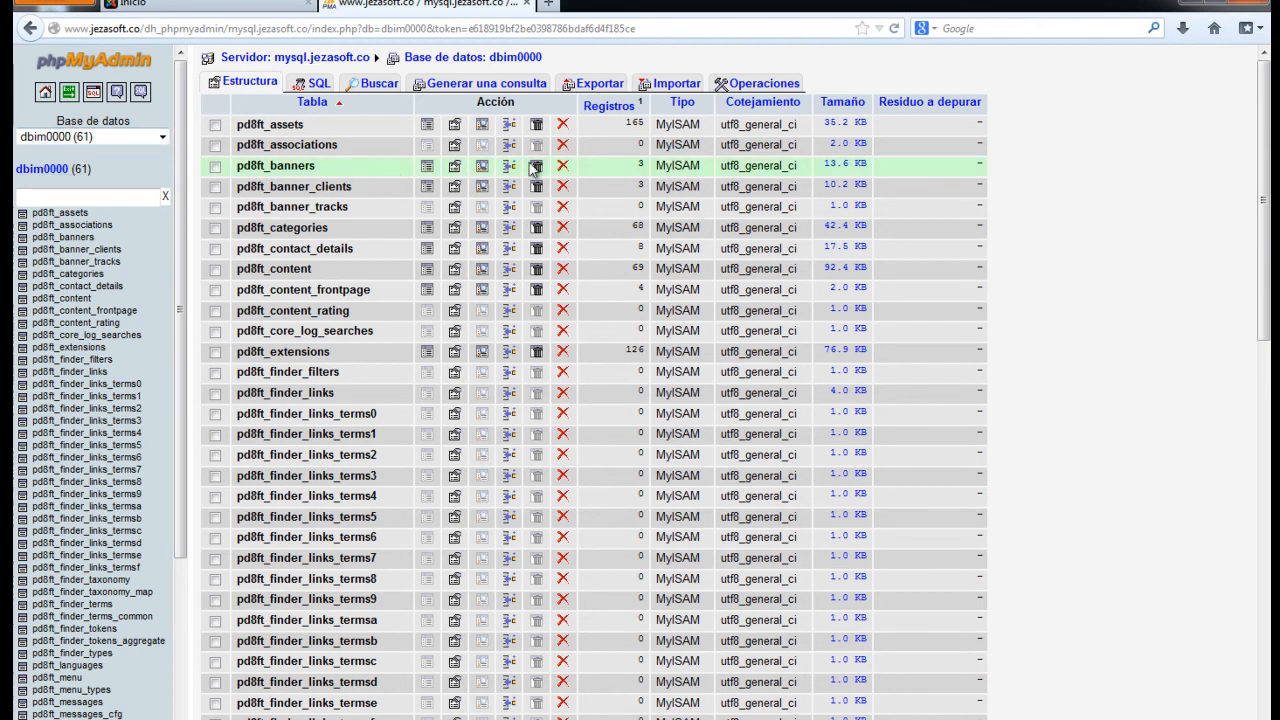
pyautogui.scroll(-10, 530, 168)
pyautogui.scroll(-3, 530, 190)
pyautogui.scroll(15, 530, 190)
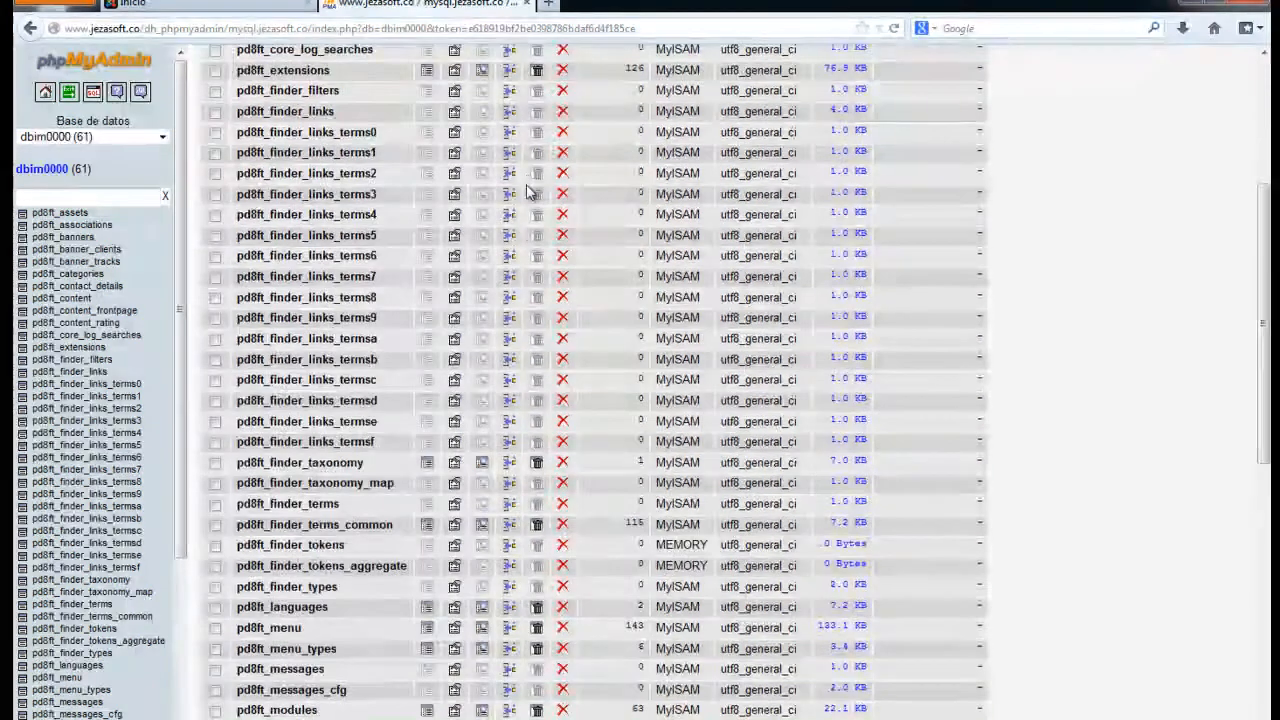
pyautogui.scroll(-10, 530, 190)
pyautogui.scroll(15, 530, 192)
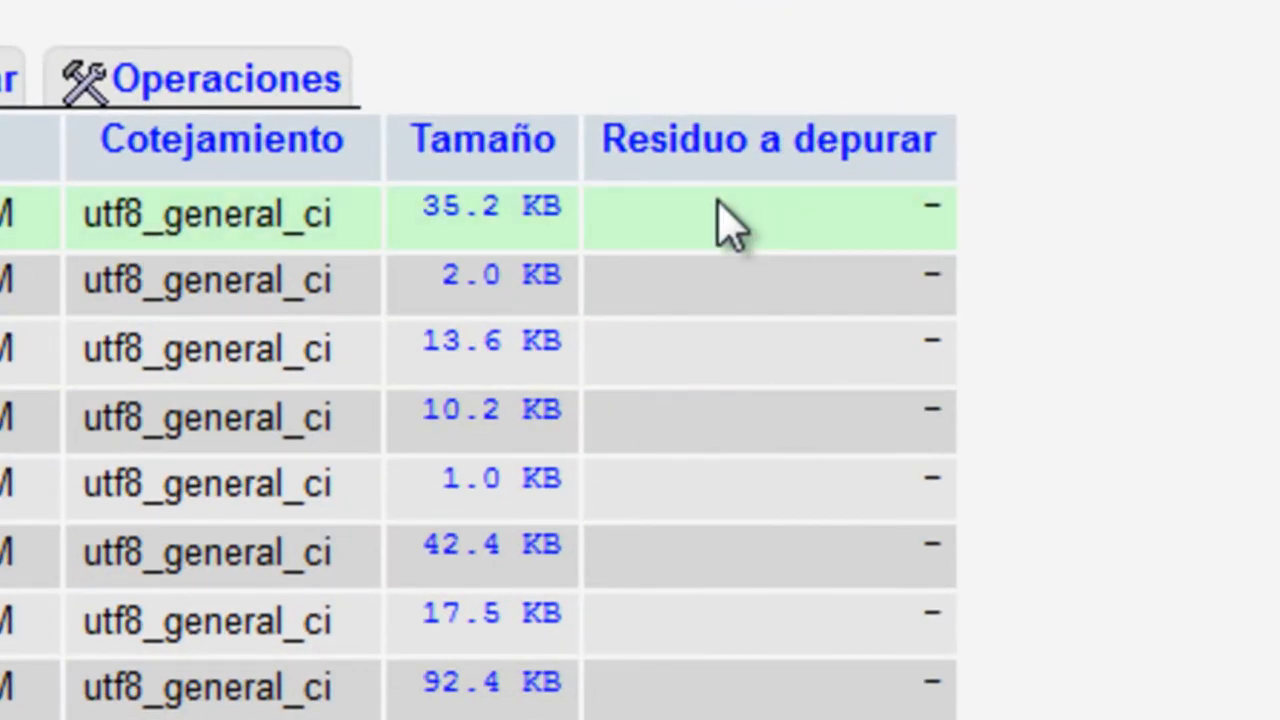
pyautogui.scroll(-5, 777, 325)
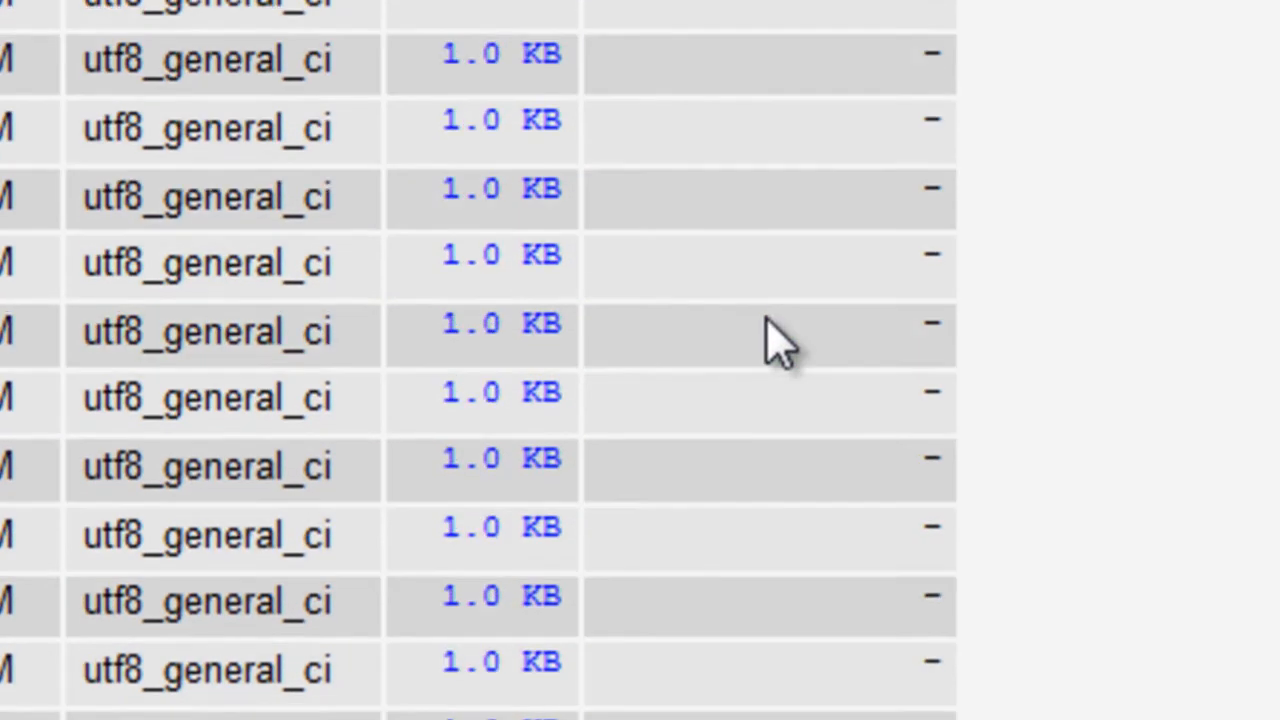
pyautogui.scroll(-6, 777, 340)
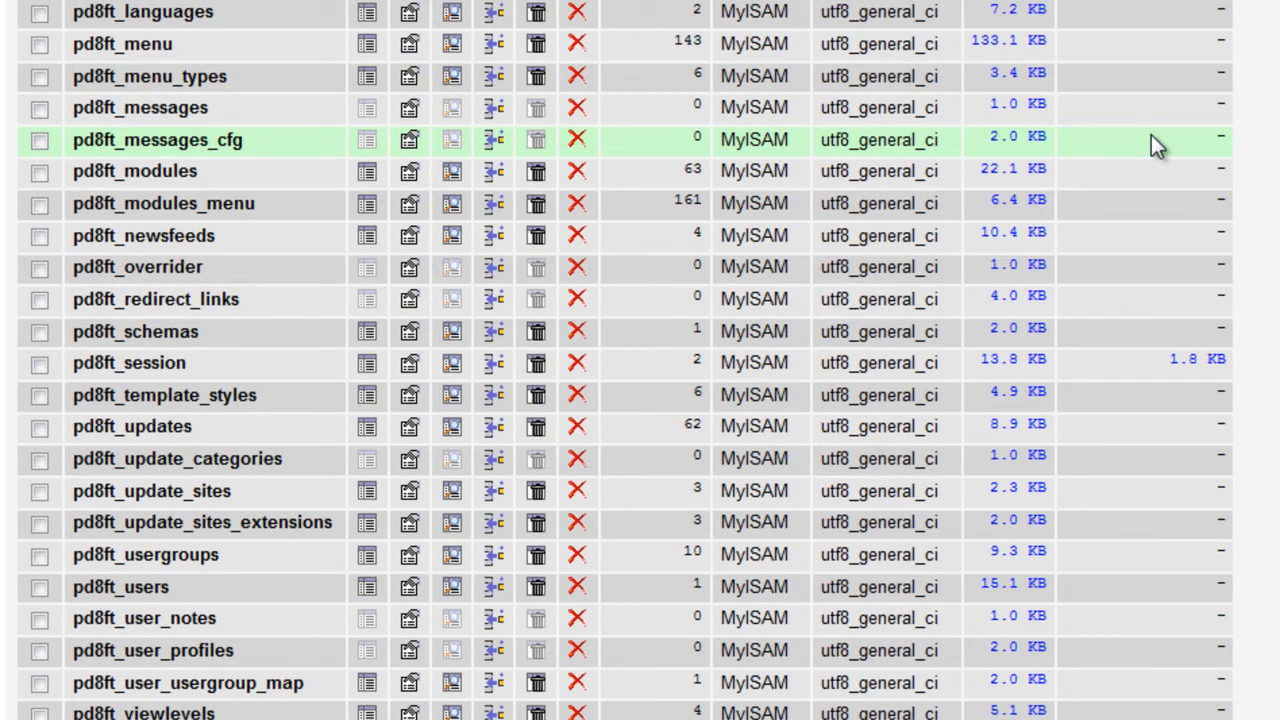
# Scroll the dbim0000 table list to find pd8ft_session, the only table with overhead (1.8 KB)
pyautogui.scroll(10, 1087, 148)
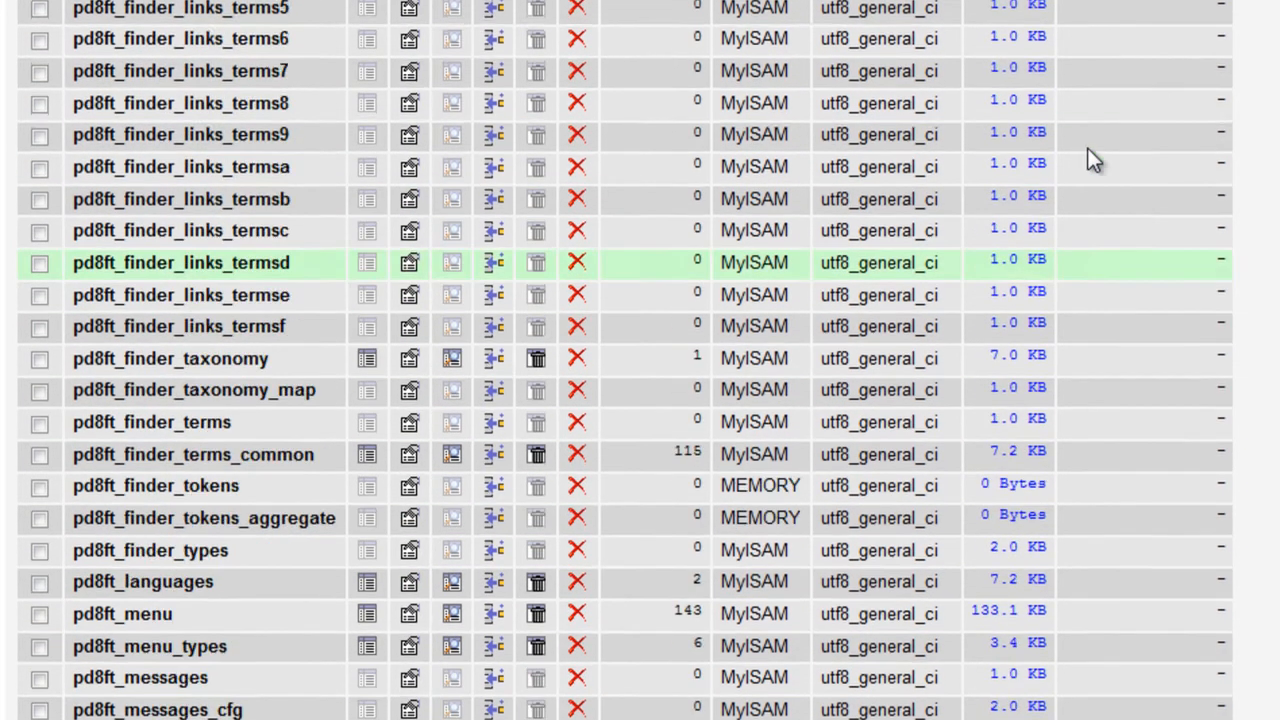
pyautogui.scroll(5, 1163, 134)
pyautogui.scroll(-9, 1163, 134)
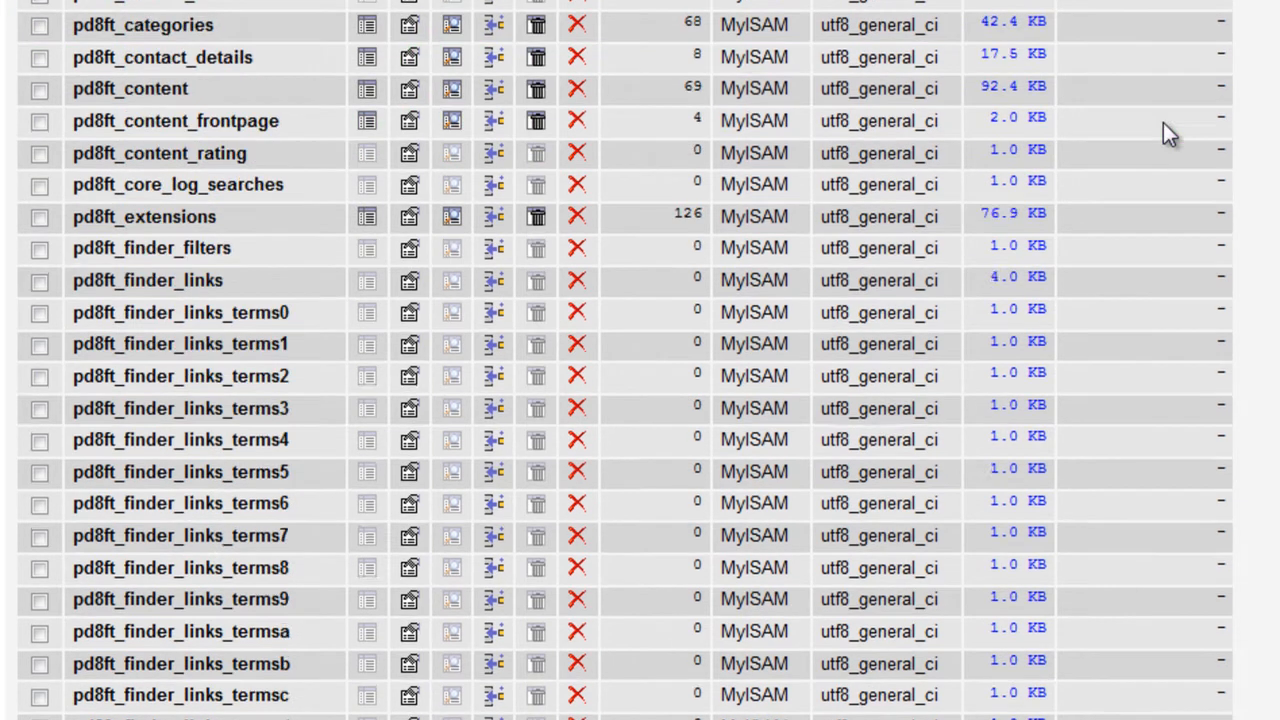
pyautogui.scroll(-5, 1170, 134)
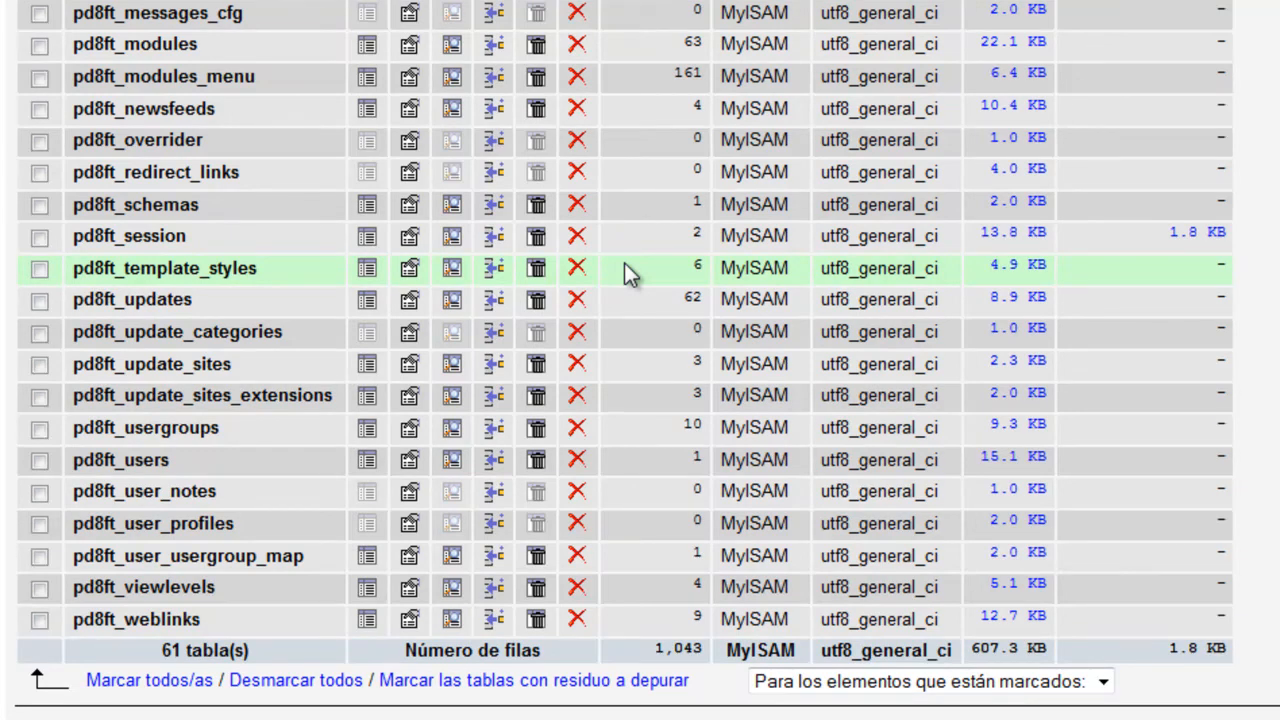
pyautogui.scroll(10, 1173, 480)
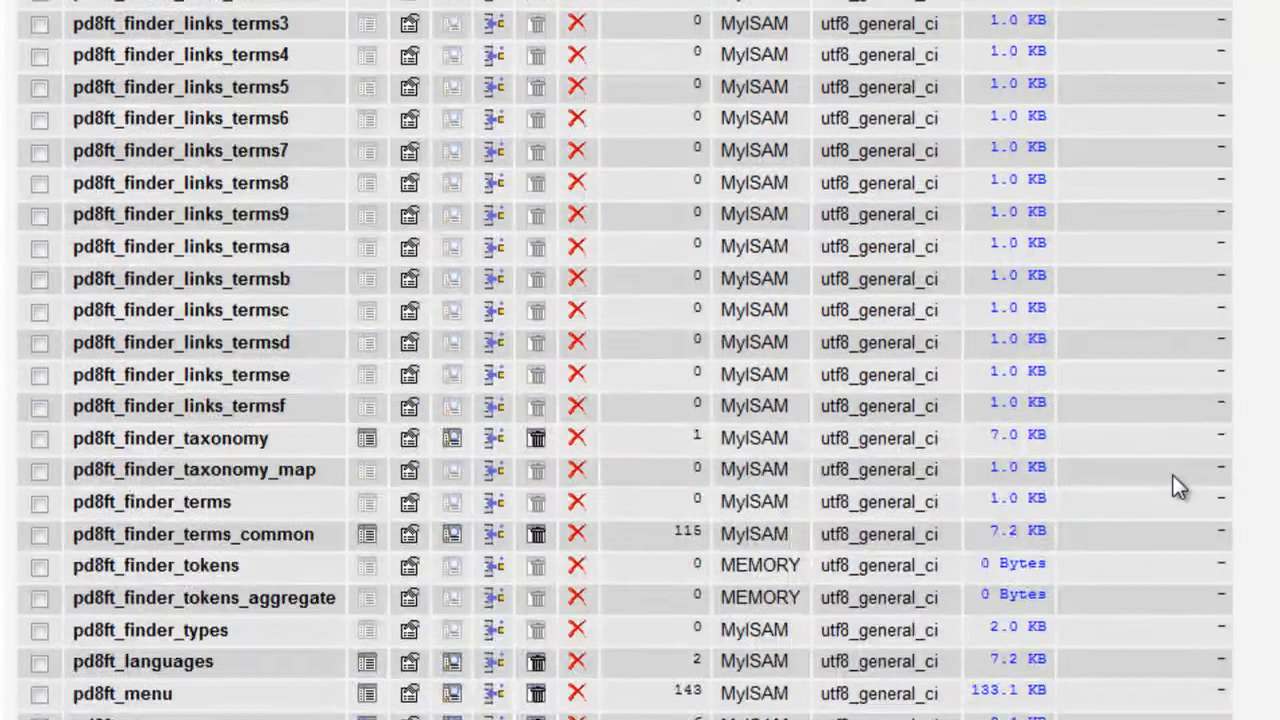
pyautogui.scroll(-10, 1186, 200)
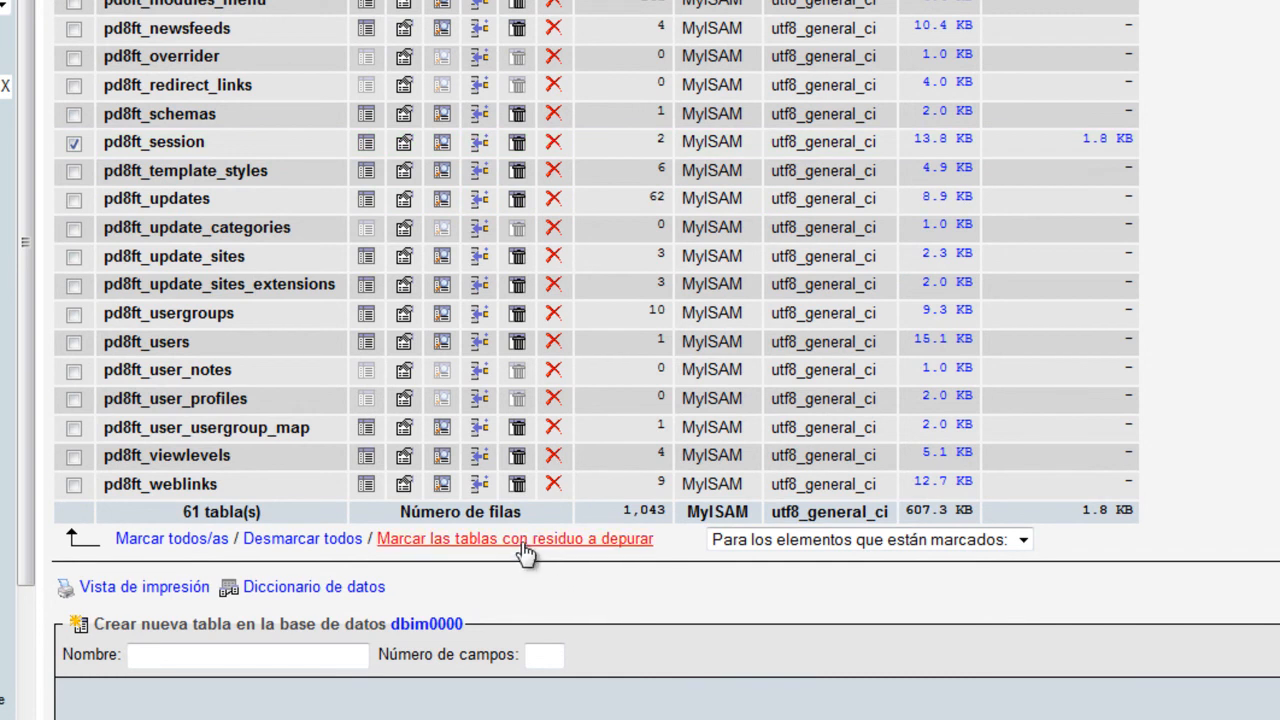
# Check pd8ft_session and apply 'Optimizar la tabla' to it
pyautogui.click(73, 143)
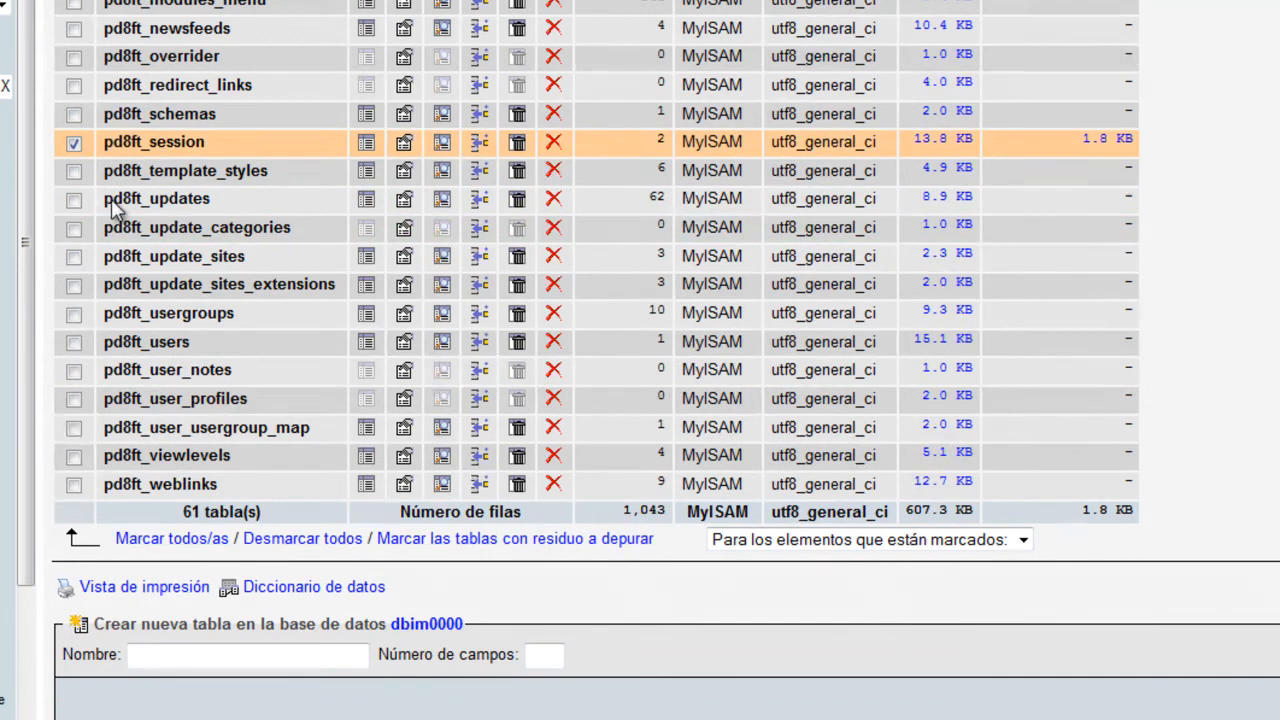
pyautogui.click(72, 145)
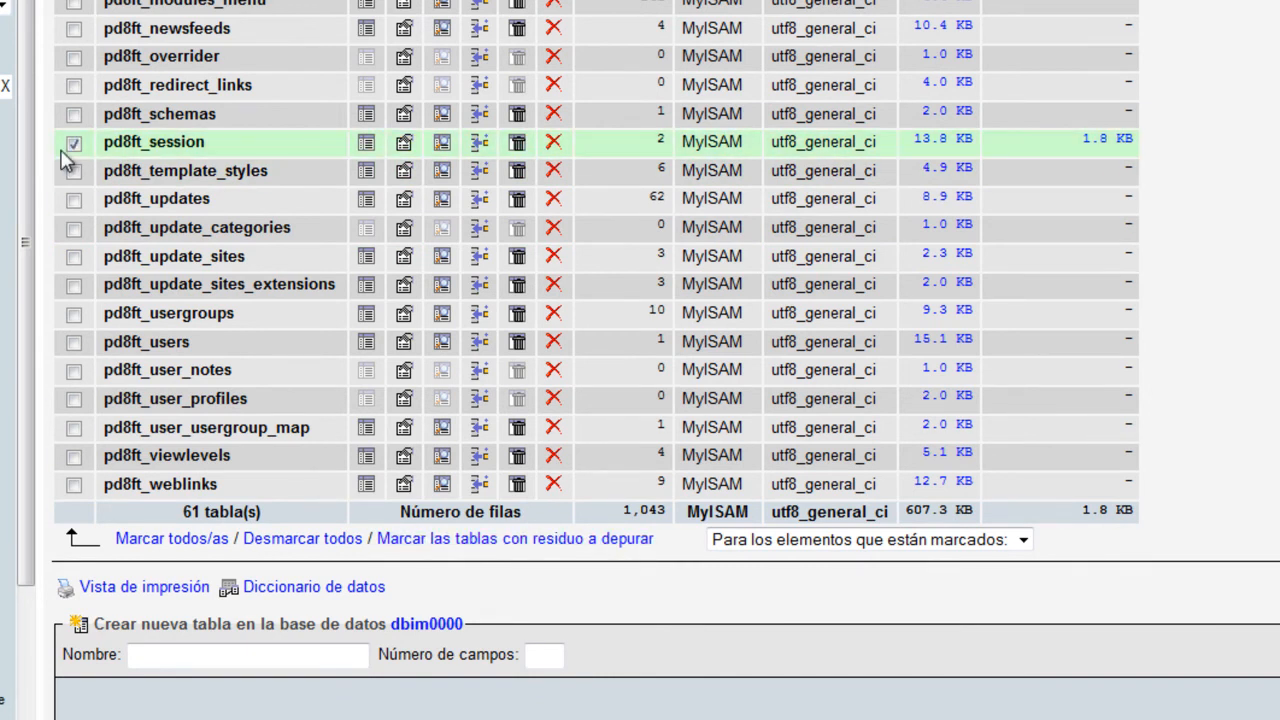
pyautogui.scroll(6, 121, 236)
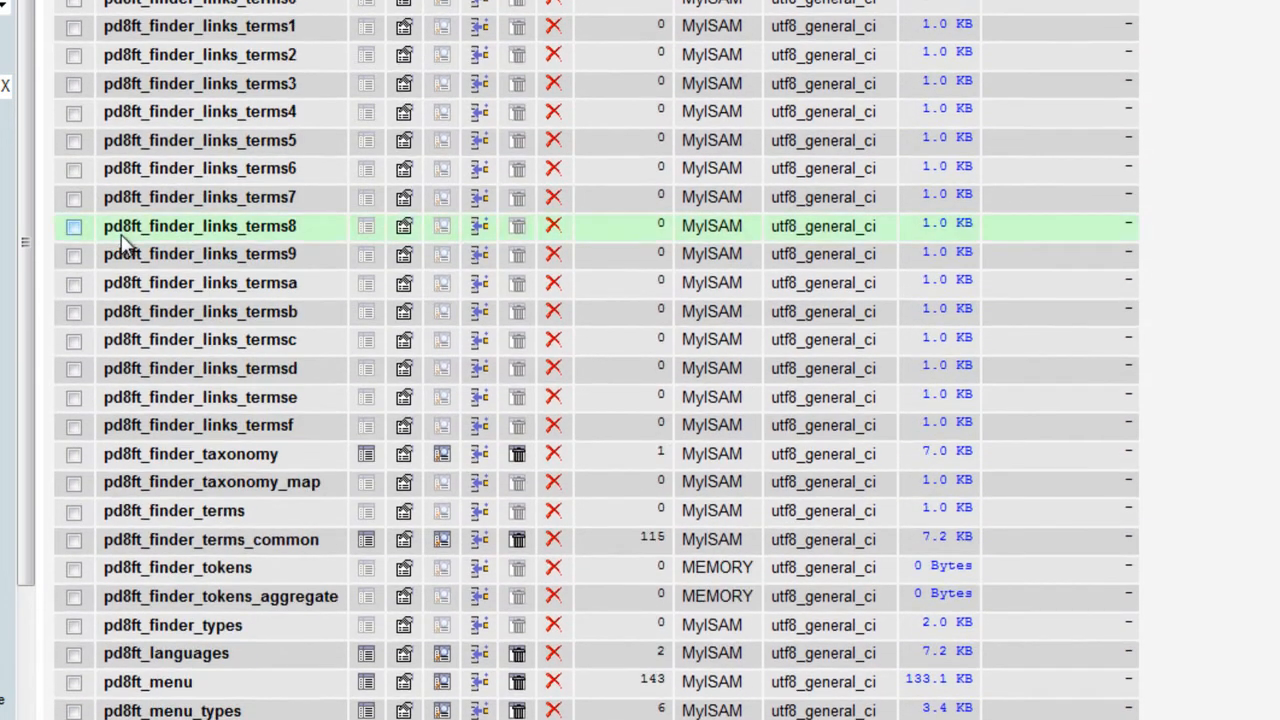
pyautogui.scroll(-6, 121, 236)
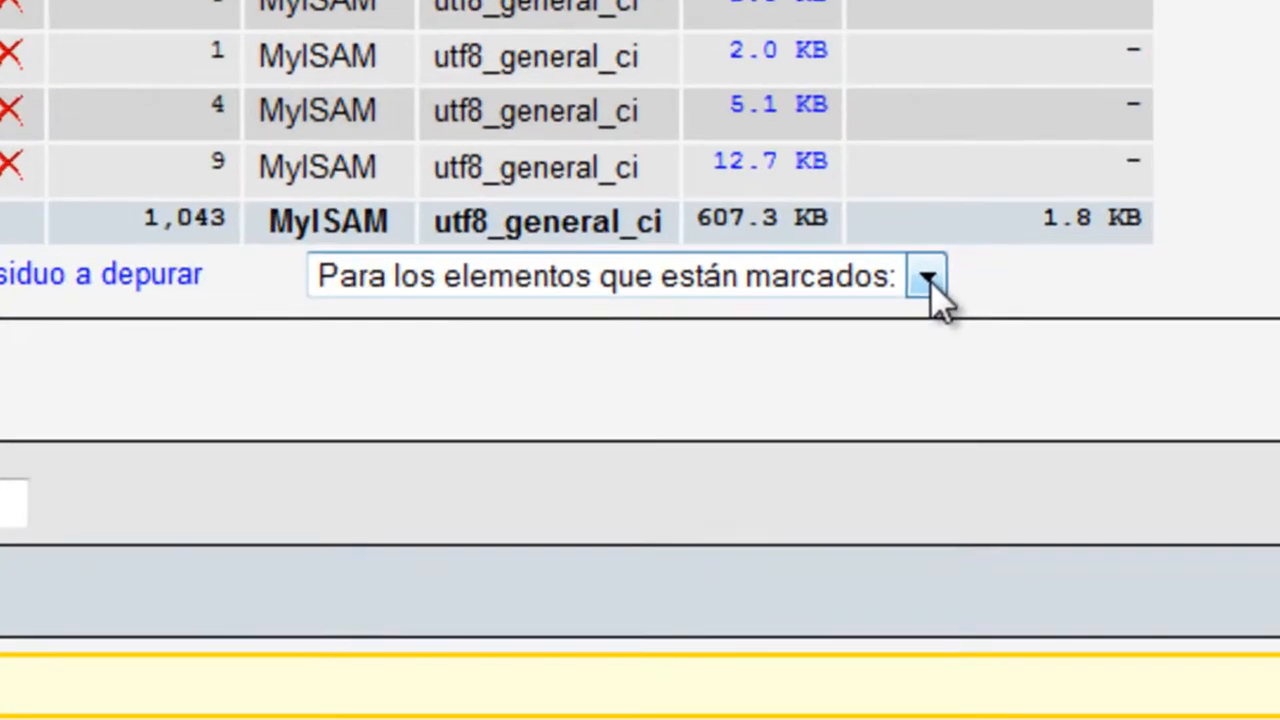
pyautogui.click(928, 278)
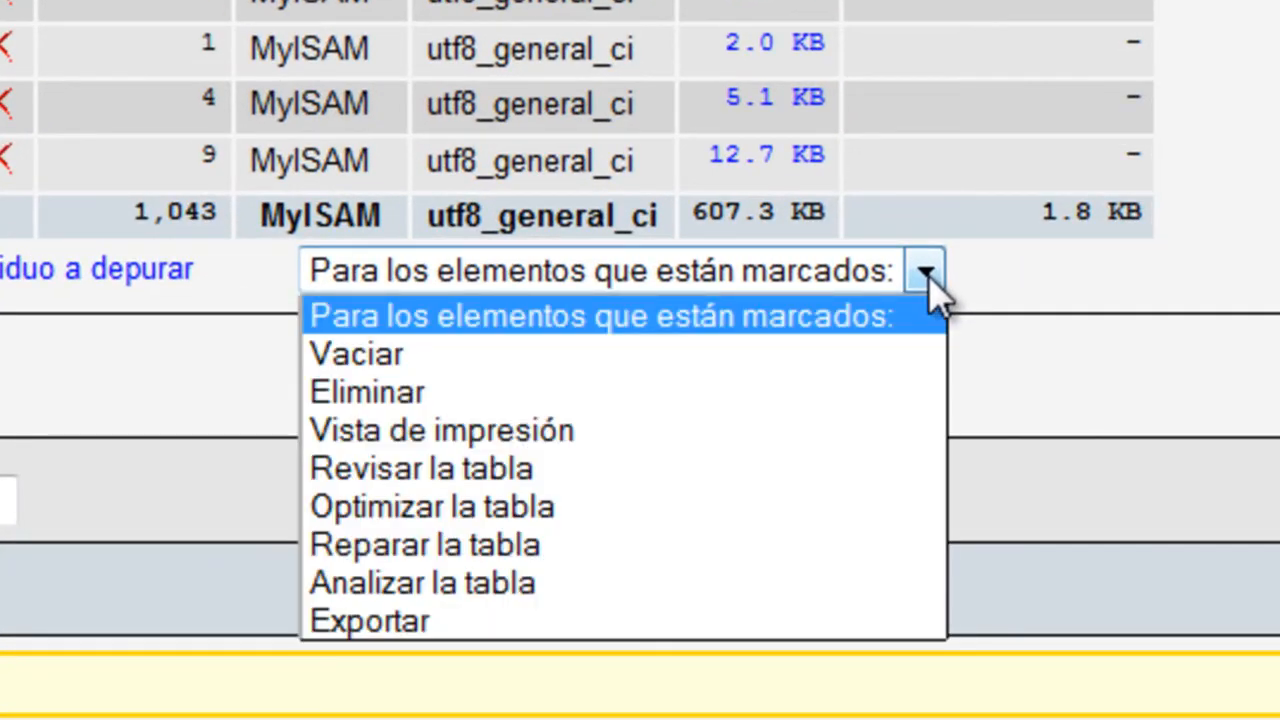
pyautogui.click(393, 512)
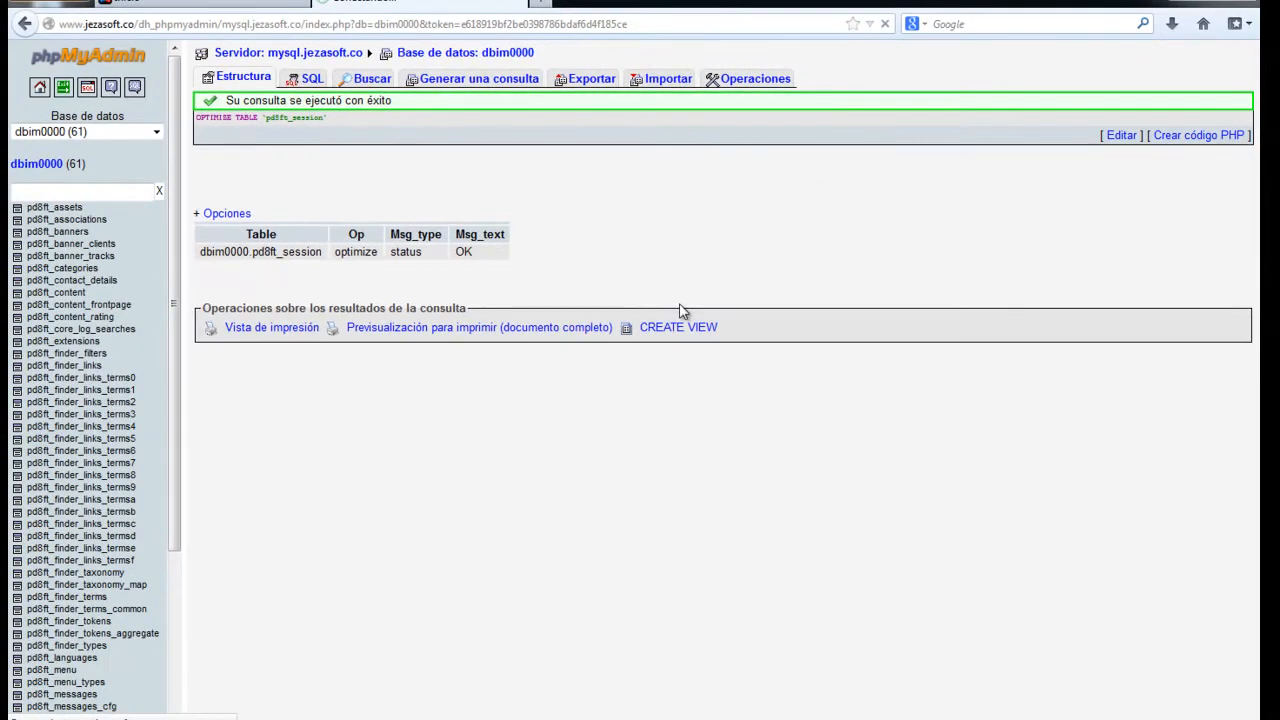
# Go back to the dbim0000 table list via 'Base de datos: dbim0000'
pyautogui.scroll(-10, 880, 220)
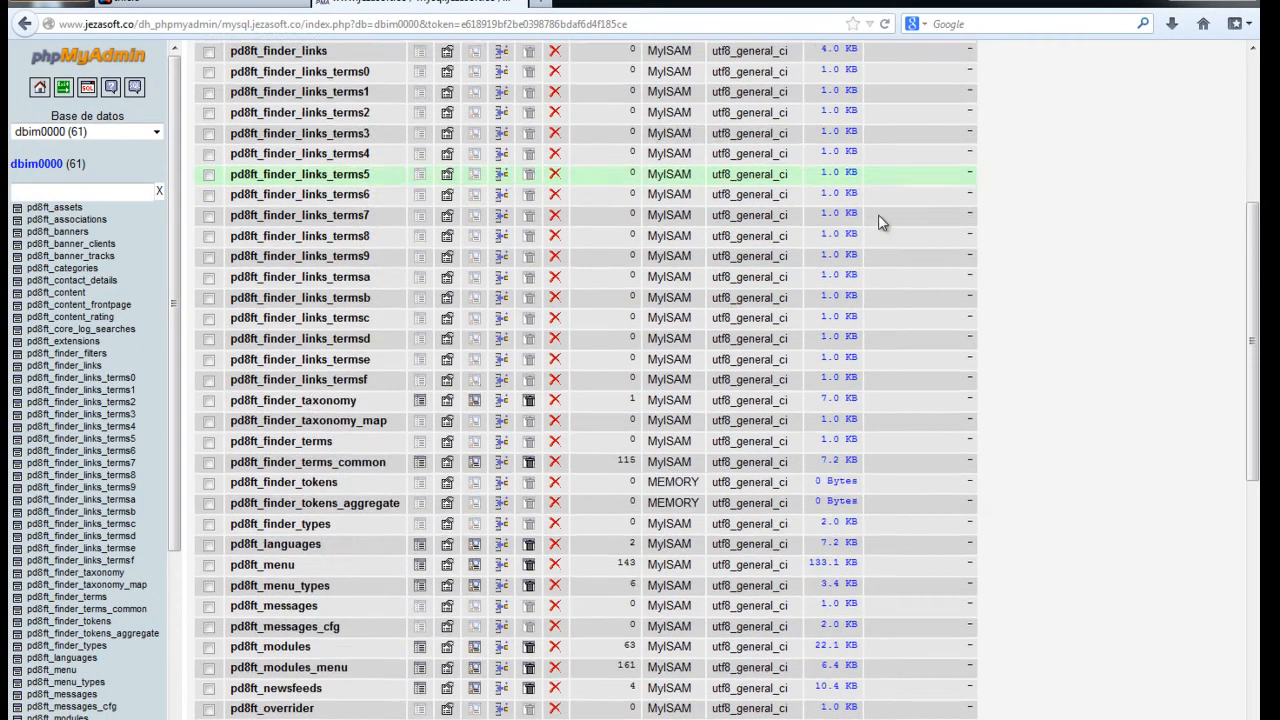
pyautogui.scroll(10, 880, 220)
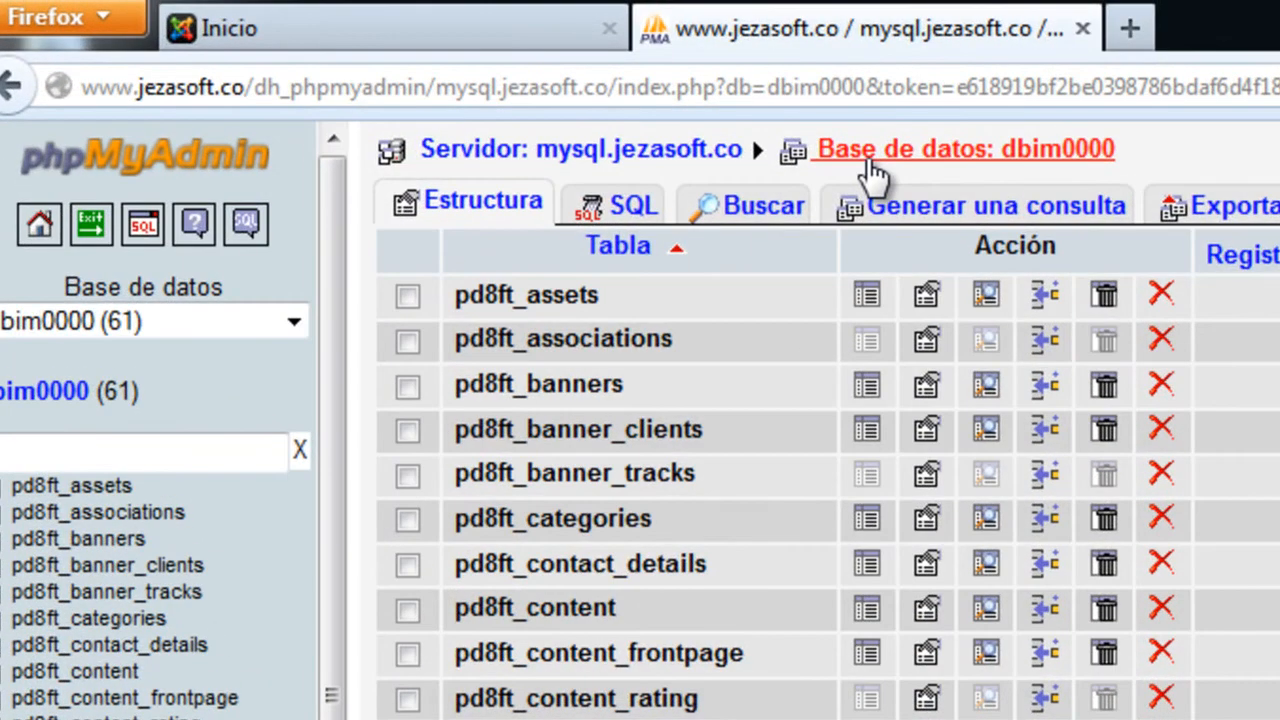
pyautogui.click(420, 56)
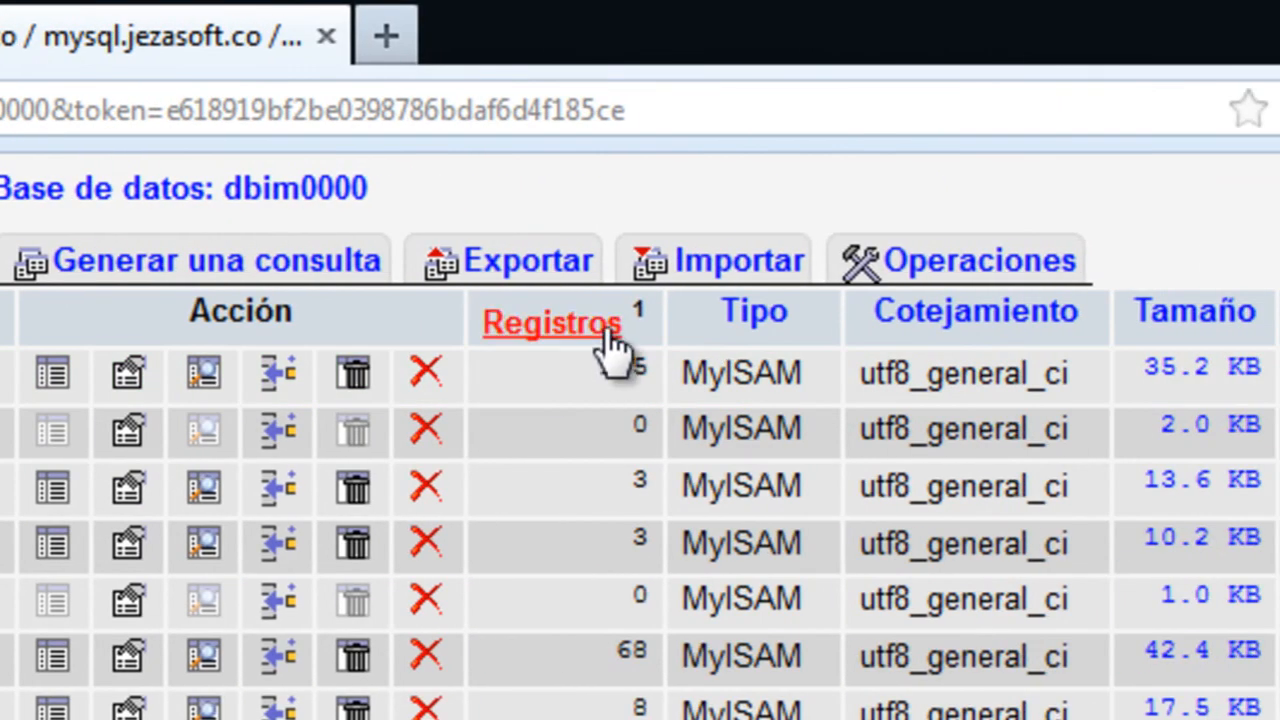
# Open the dbim0000 export options and add DROP TABLE statements to the export
pyautogui.click(538, 283)
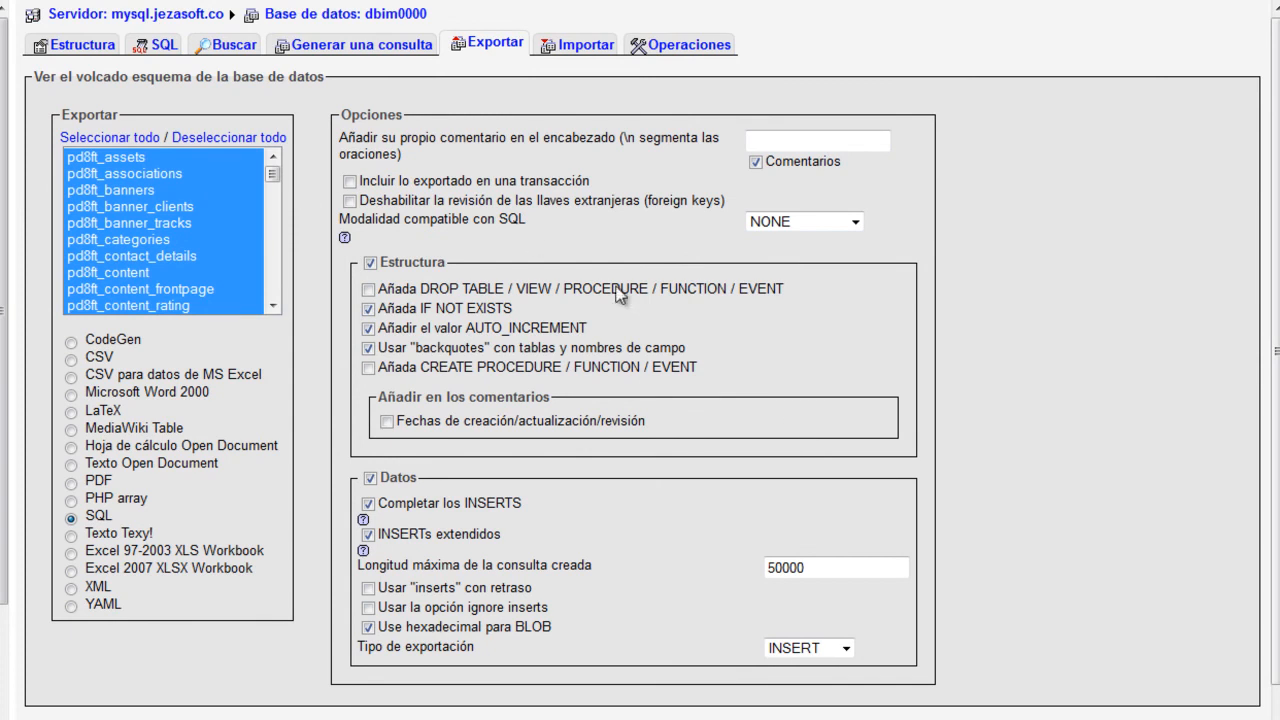
pyautogui.moveTo(272, 174); pyautogui.dragTo(283, 302)
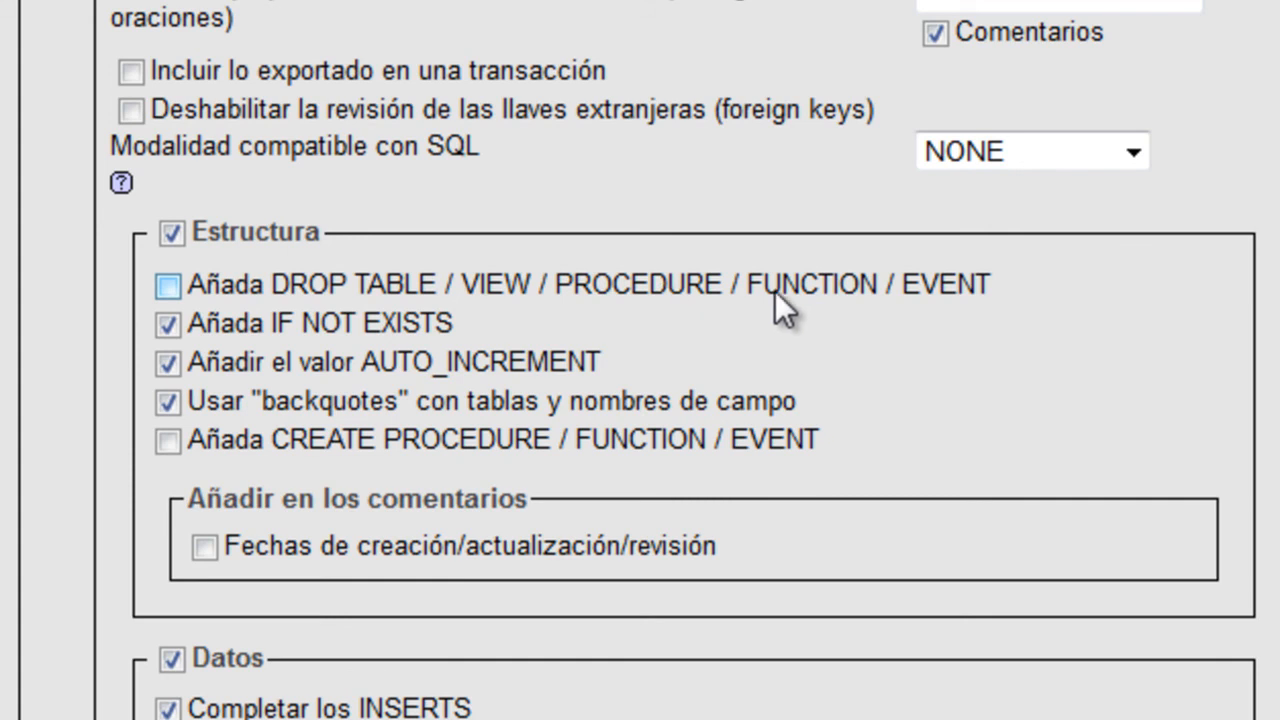
pyautogui.click(158, 293)
pyautogui.scroll(-3, 640, 400)
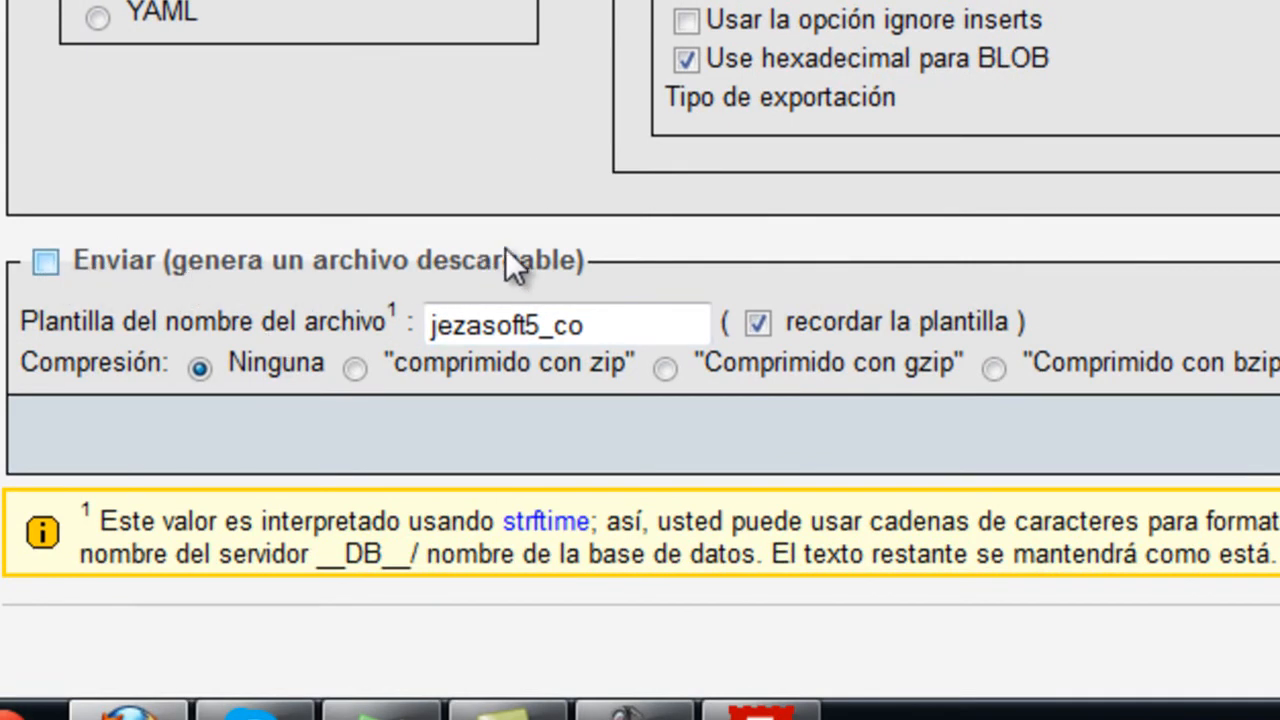
# Make the export a downloadable file and clear the jezasoft5_co file name template
pyautogui.click(44, 264)
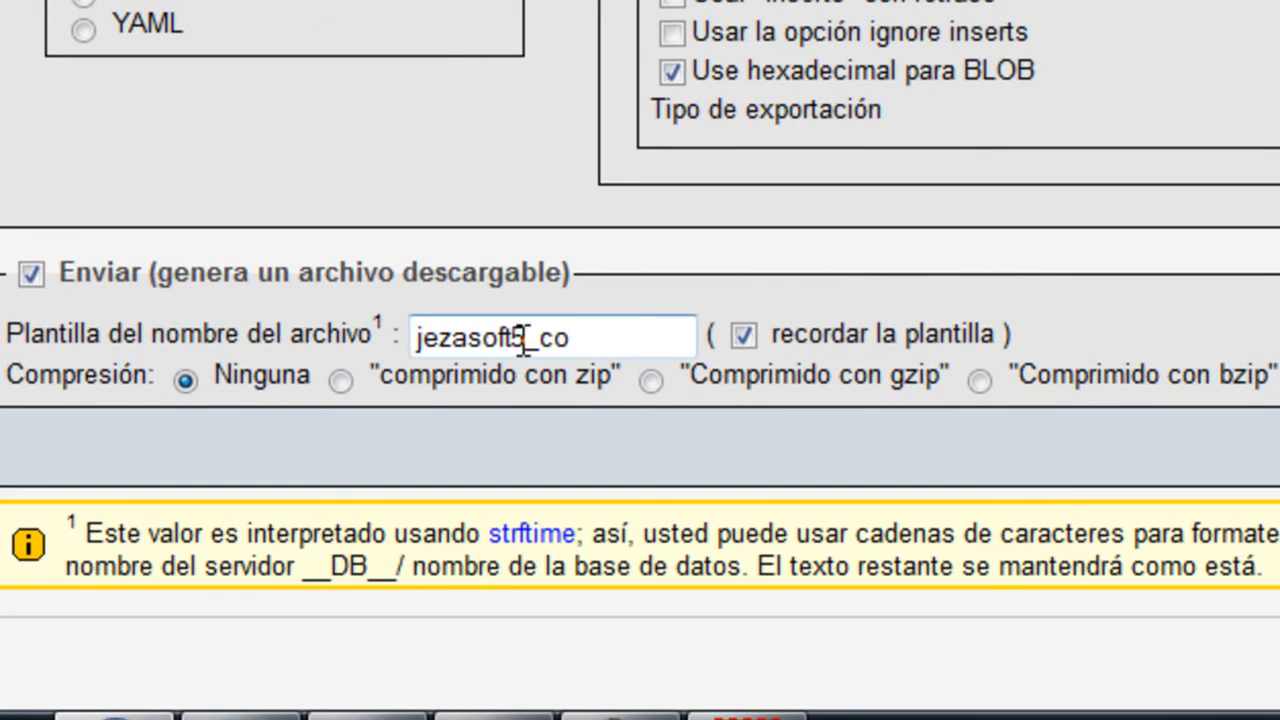
pyautogui.moveTo(594, 334); pyautogui.dragTo(412, 336)
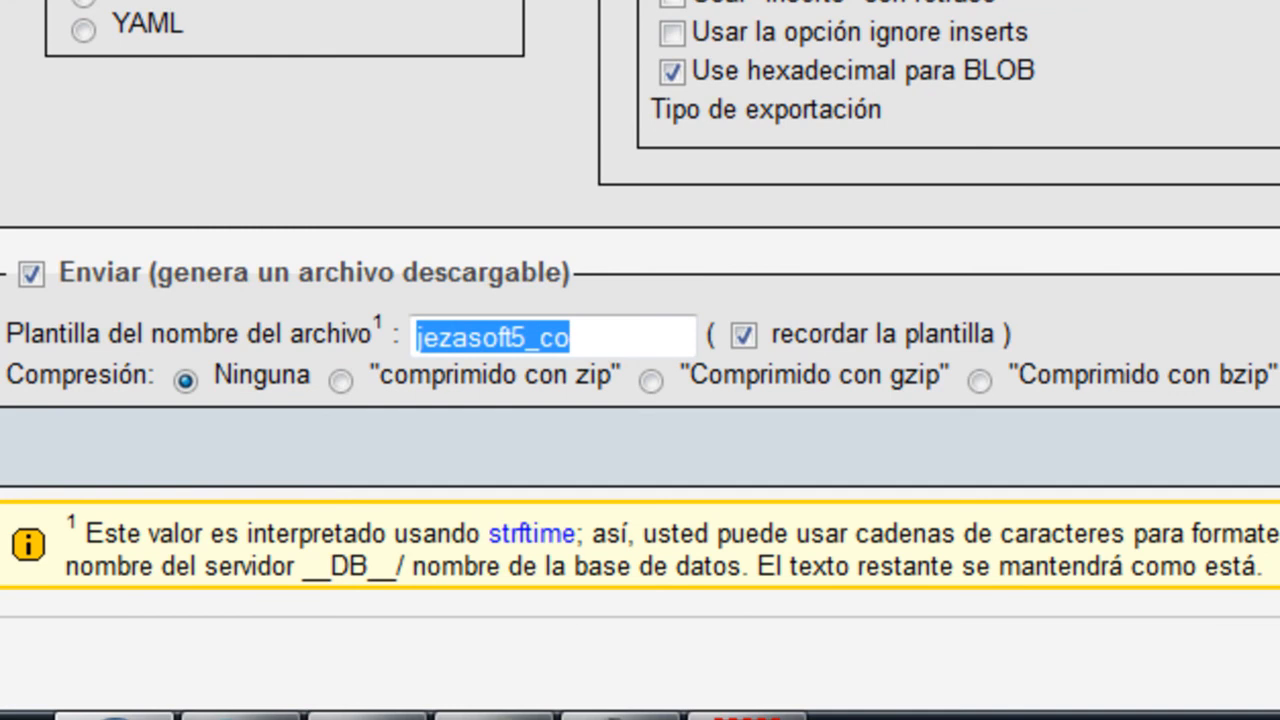
pyautogui.write('DB')
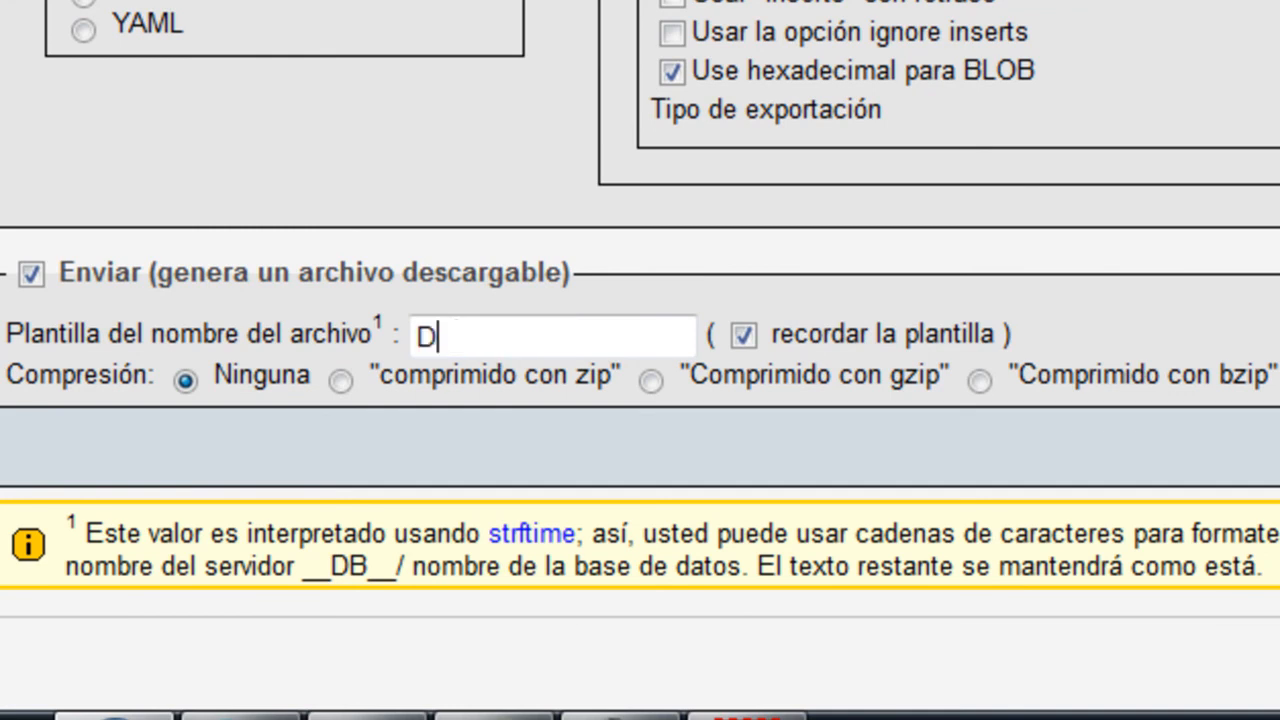
pyautogui.press('BackSpace')
pyautogui.press('BackSpace')
# Save the export as dbim0000.sql, then as gzip-compressed dbim0000.sql.gz, checking the downloads list
pyautogui.write('db')
pyautogui.write('im000')
pyautogui.write('0')
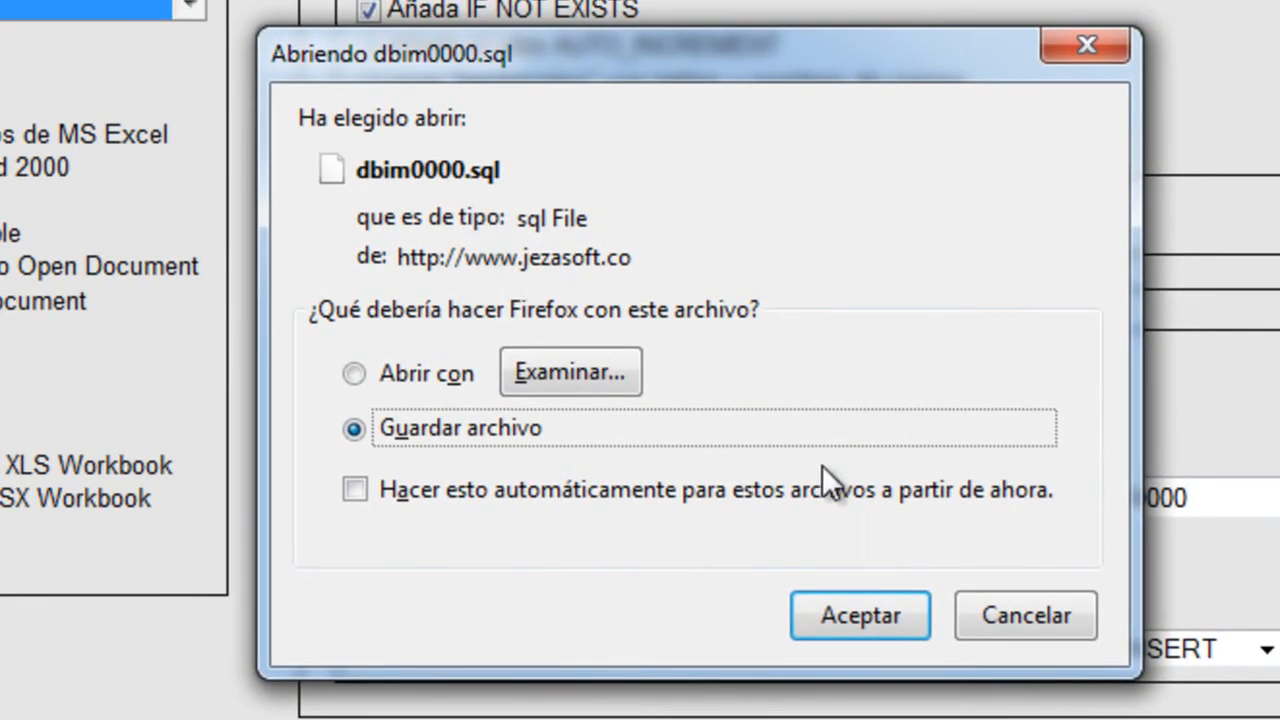
pyautogui.click(861, 603)
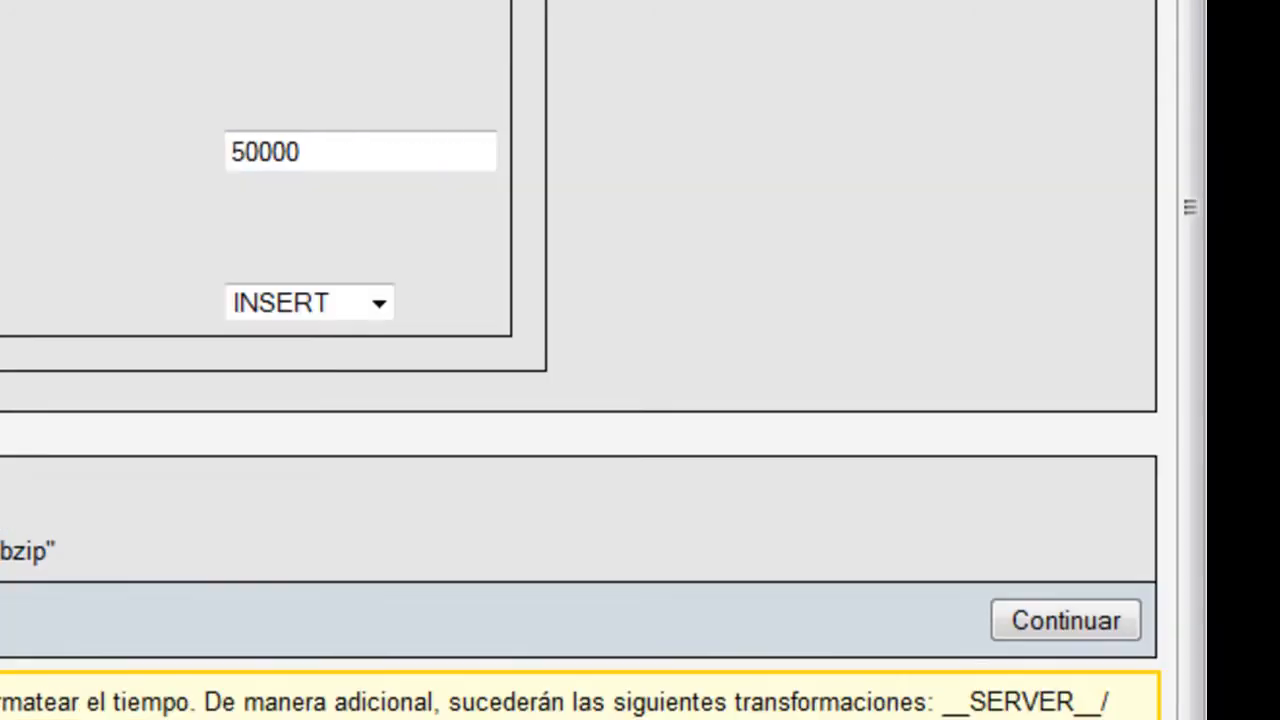
pyautogui.click(1032, 87)
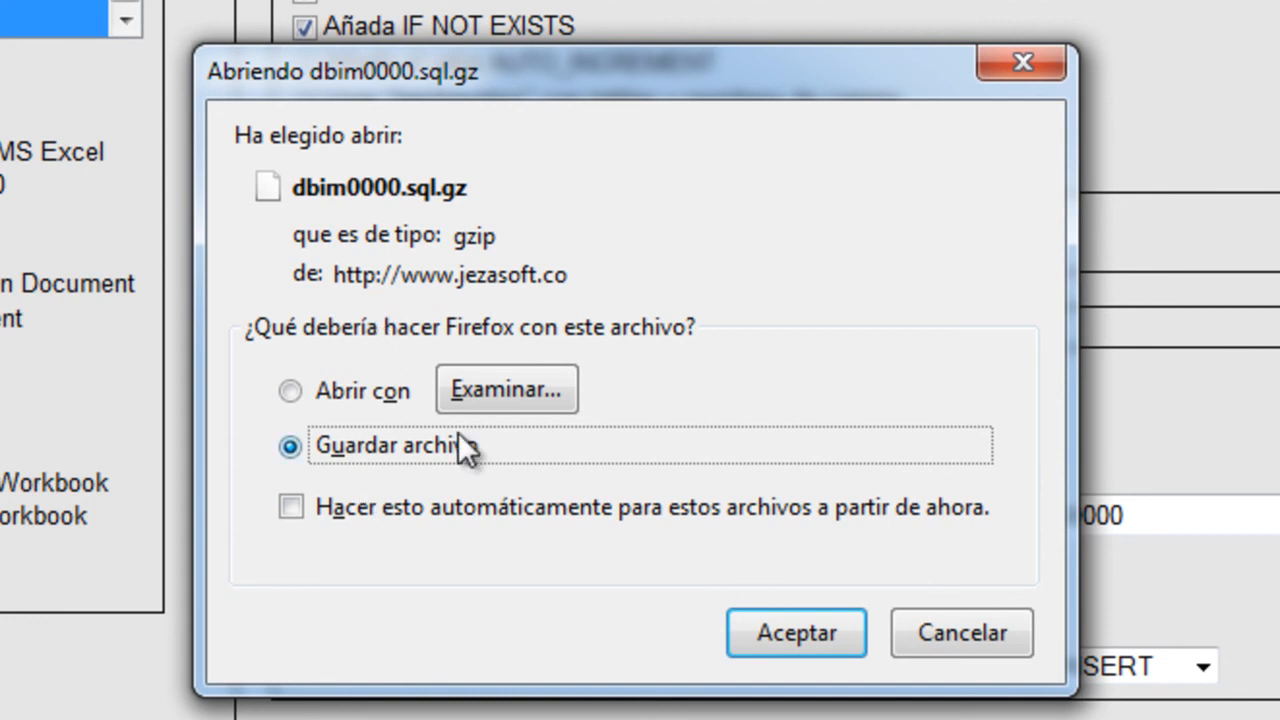
pyautogui.click(785, 633)
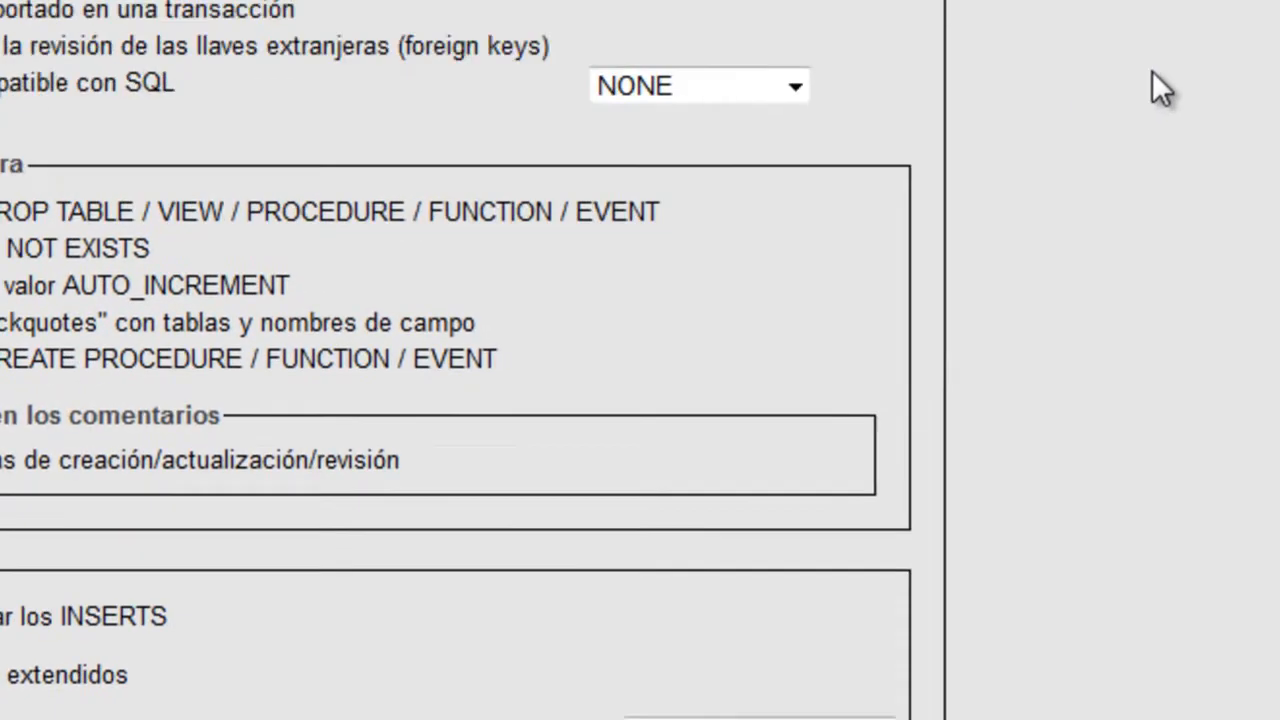
pyautogui.click(1081, 55)
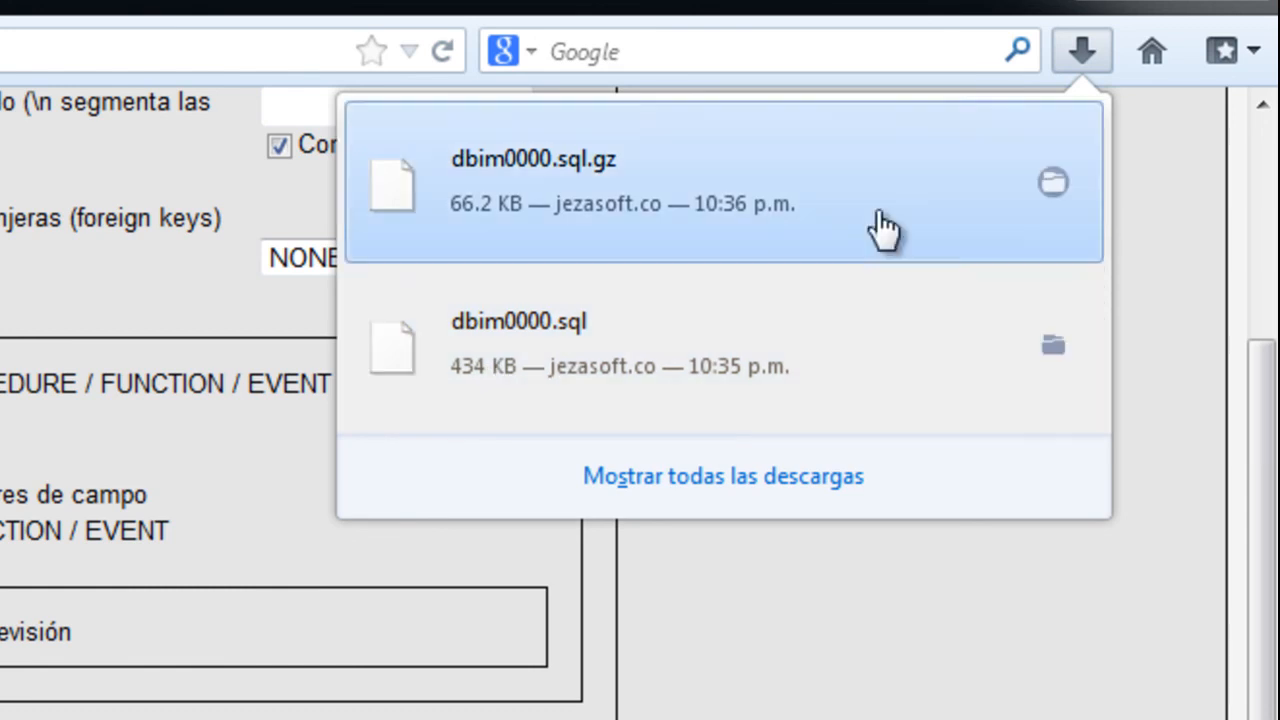
# Close the downloads list and the phpMyAdmin tab, leaving the Joomla front page showing
pyautogui.click(760, 688)
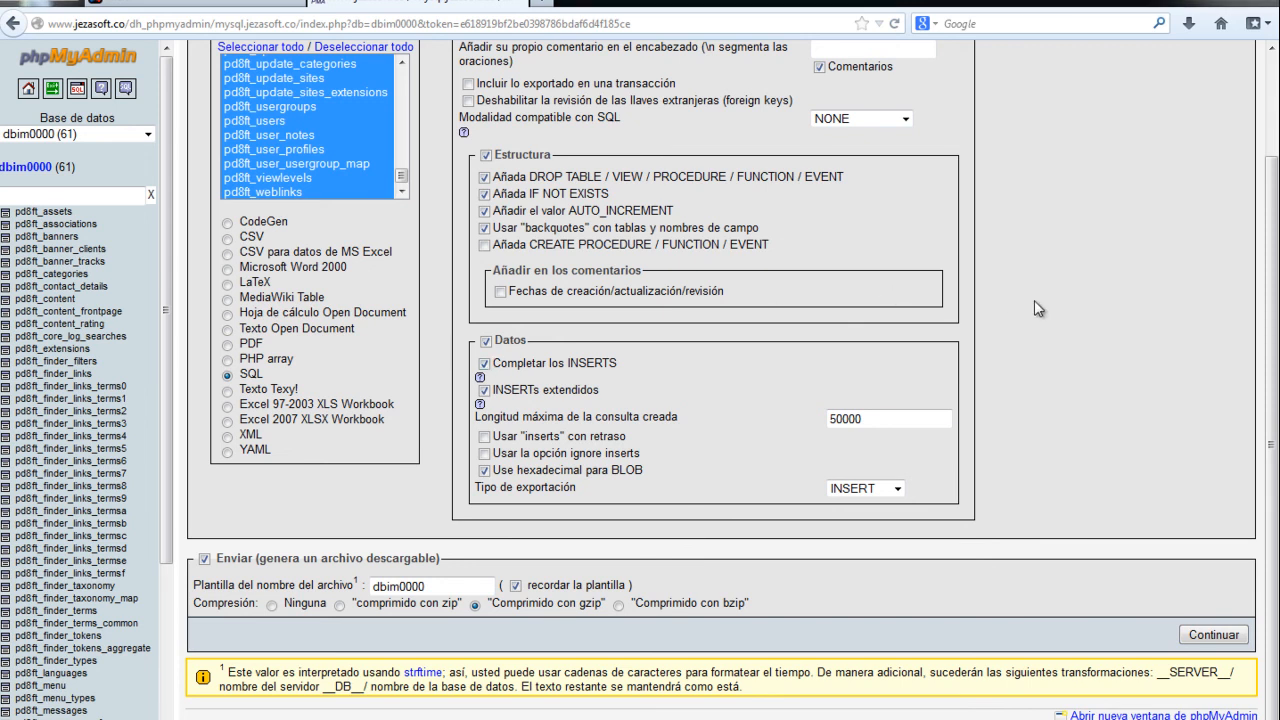
pyautogui.scroll(3, 1035, 302)
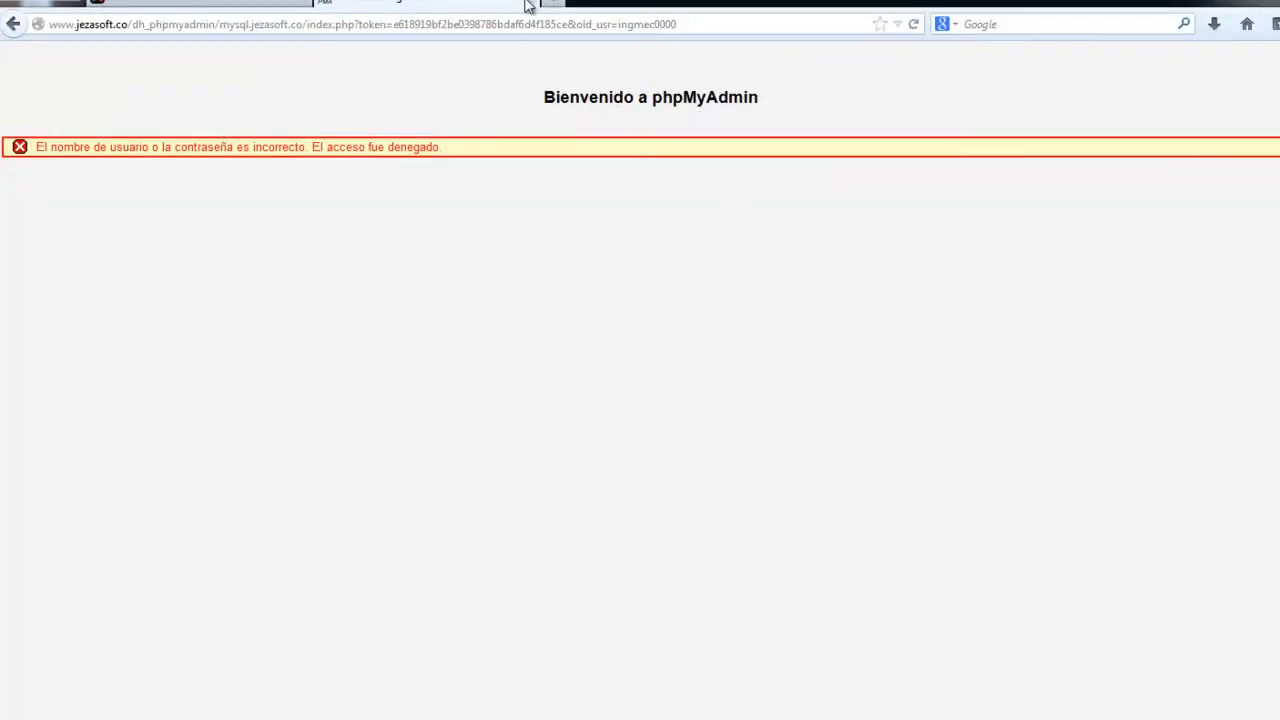
pyautogui.click(527, 5)
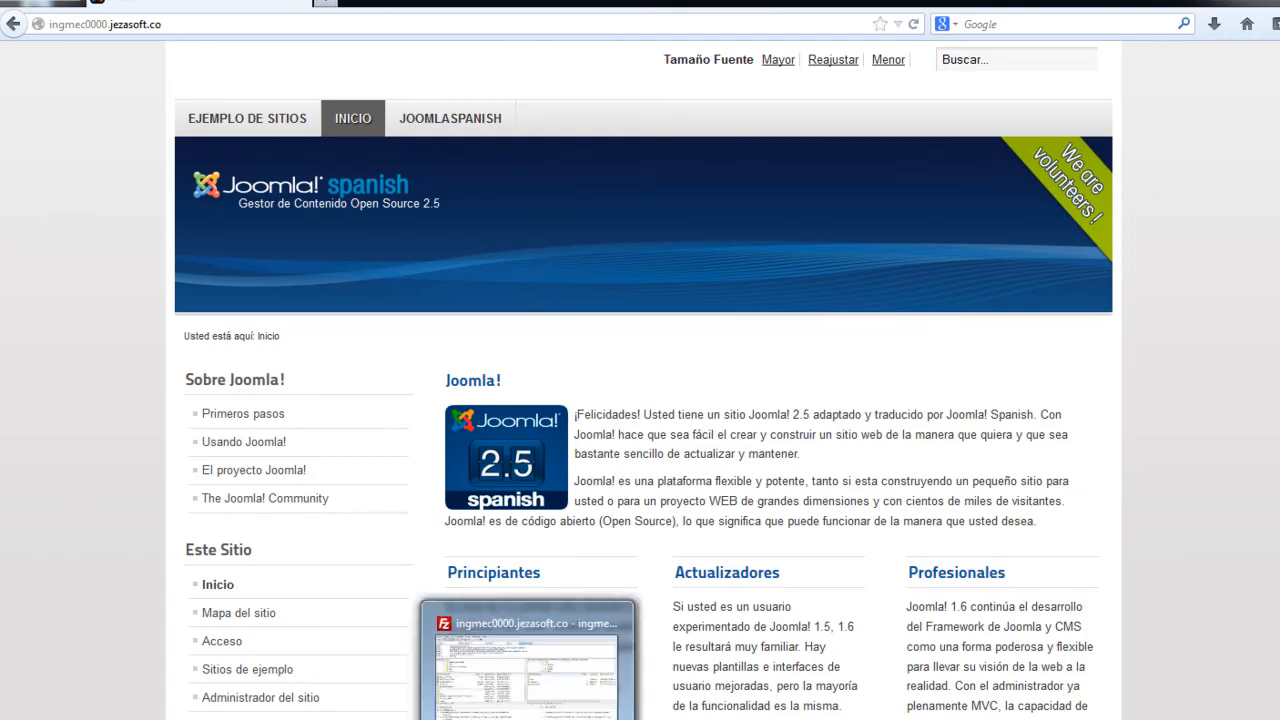
# Set FileZilla's queue completion action to 'Apagar sistema' and verify it
pyautogui.click(528, 718)
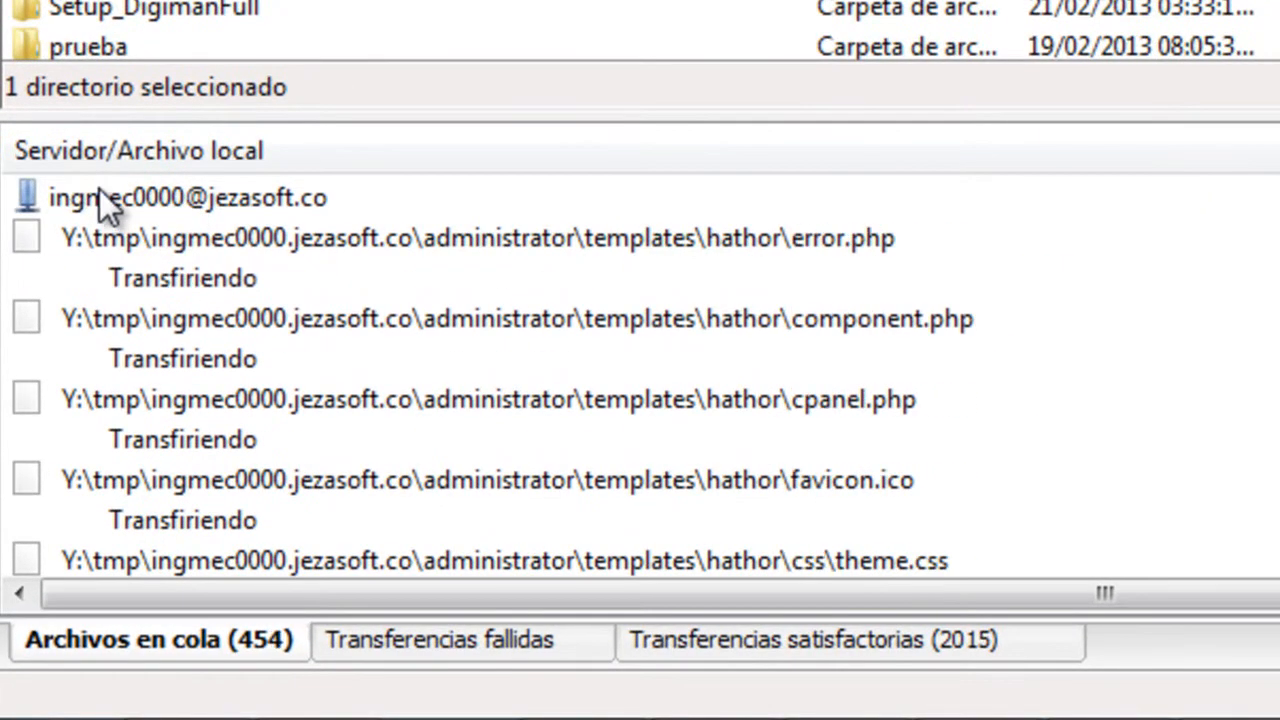
pyautogui.rightClick(181, 198)
pyautogui.moveTo(426, 480)
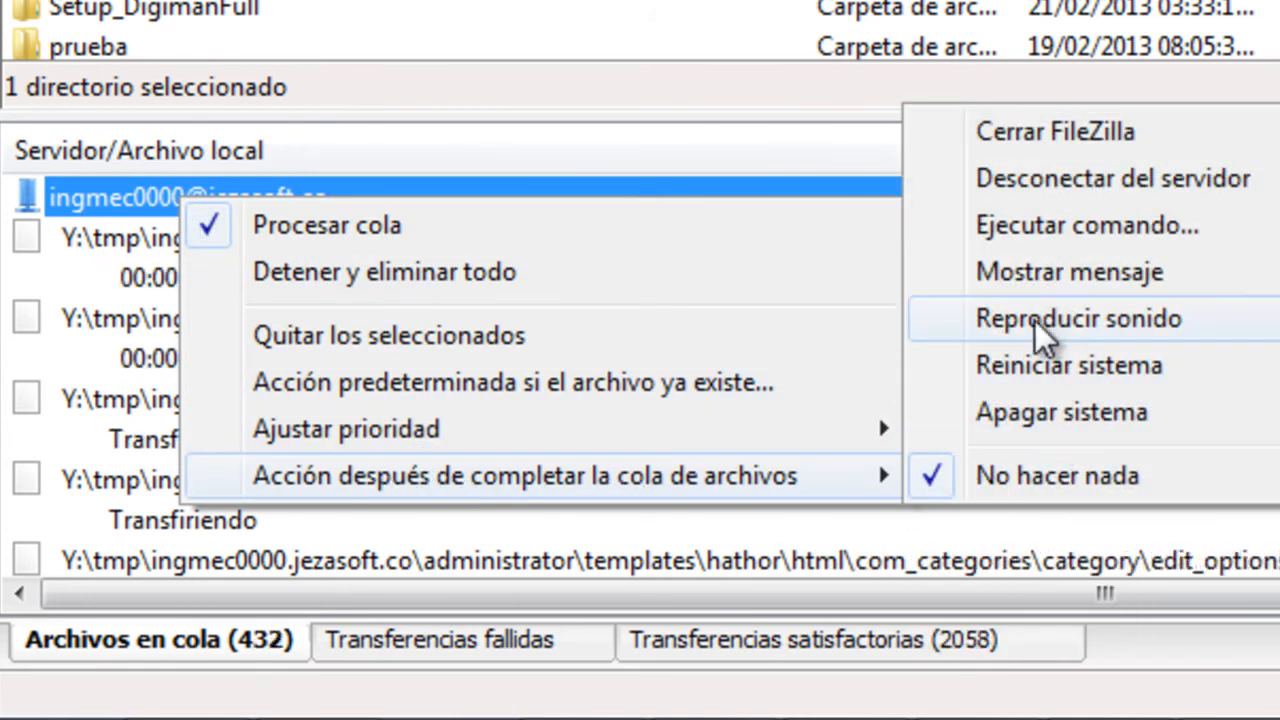
pyautogui.click(1026, 416)
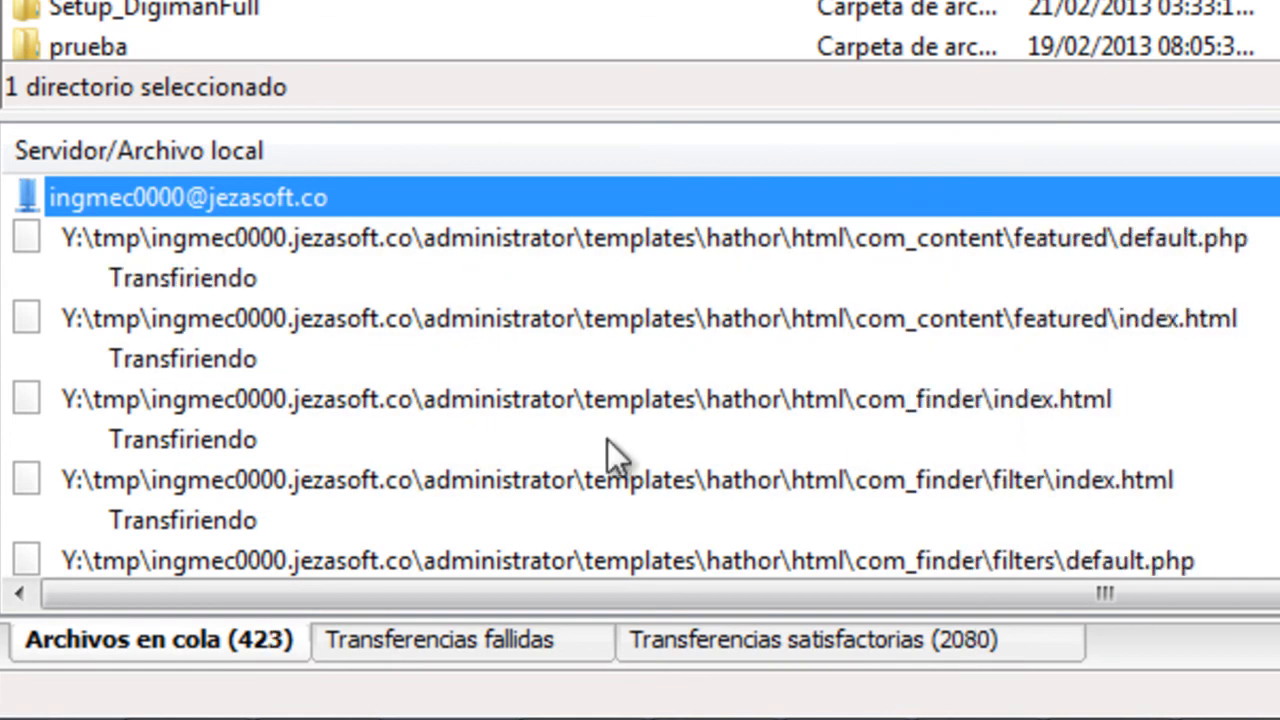
pyautogui.rightClick(110, 200)
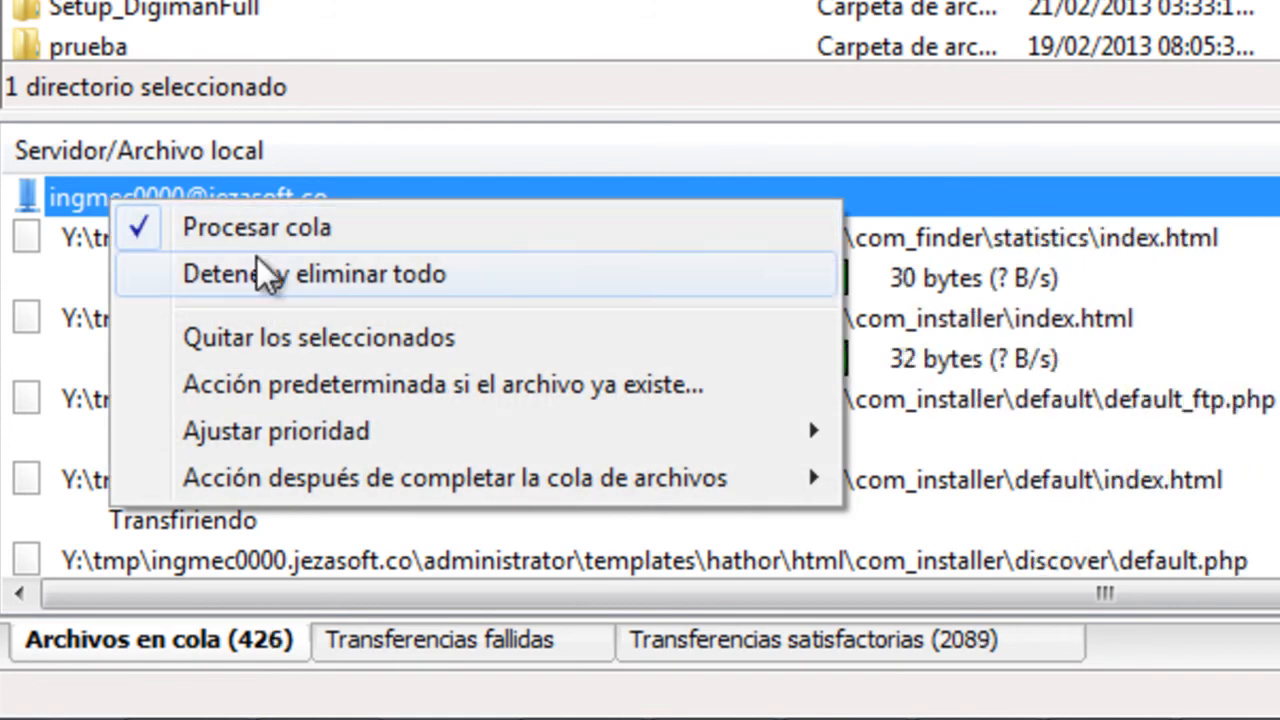
pyautogui.moveTo(367, 470)
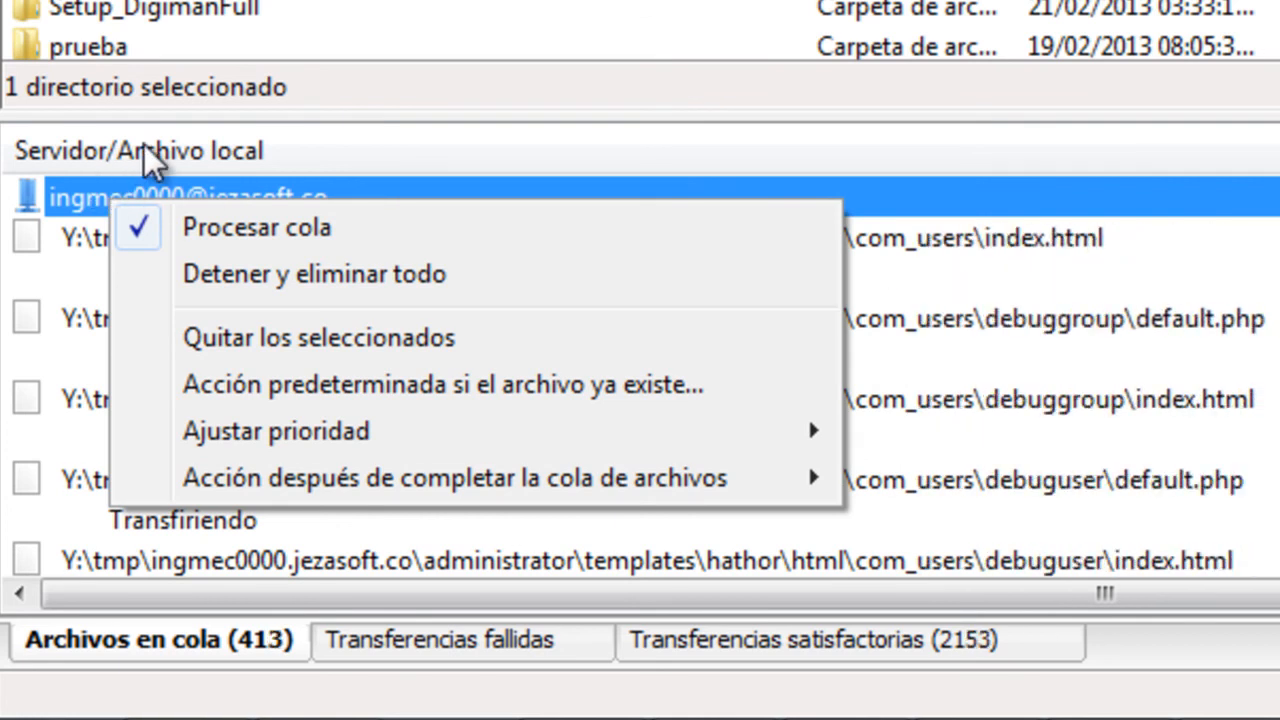
pyautogui.click(365, 138)
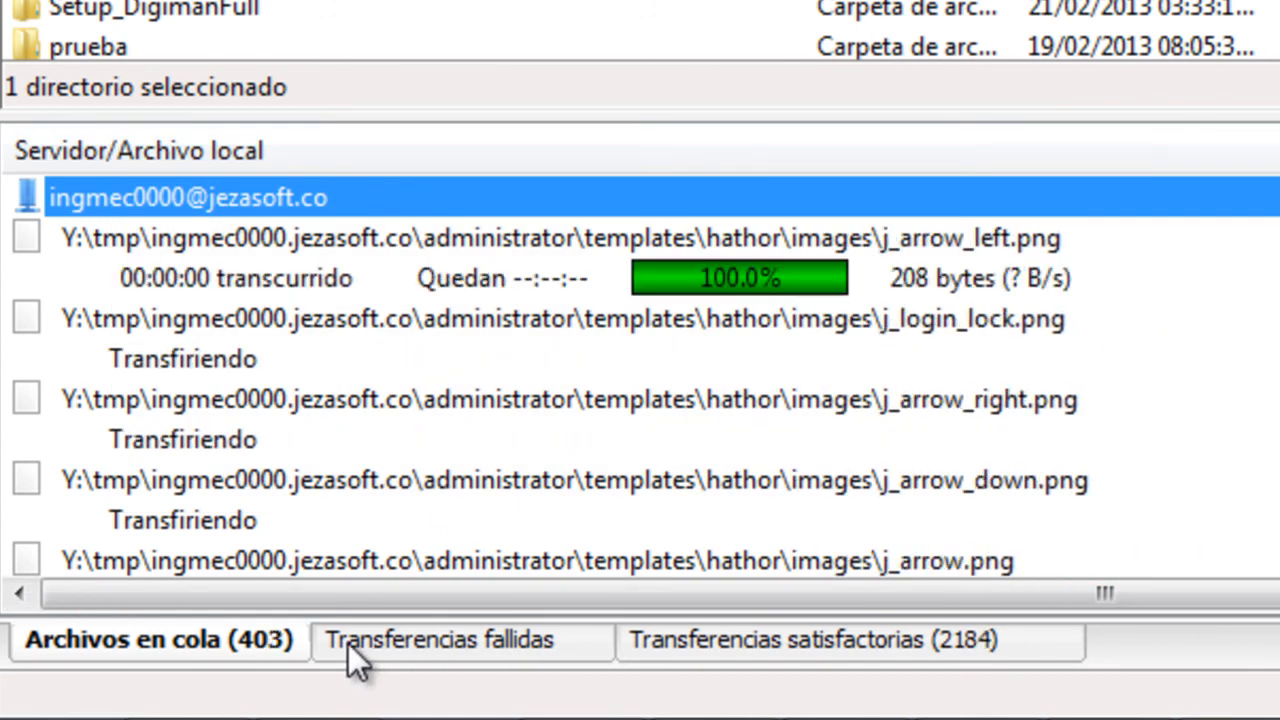
pyautogui.rightClick(213, 202)
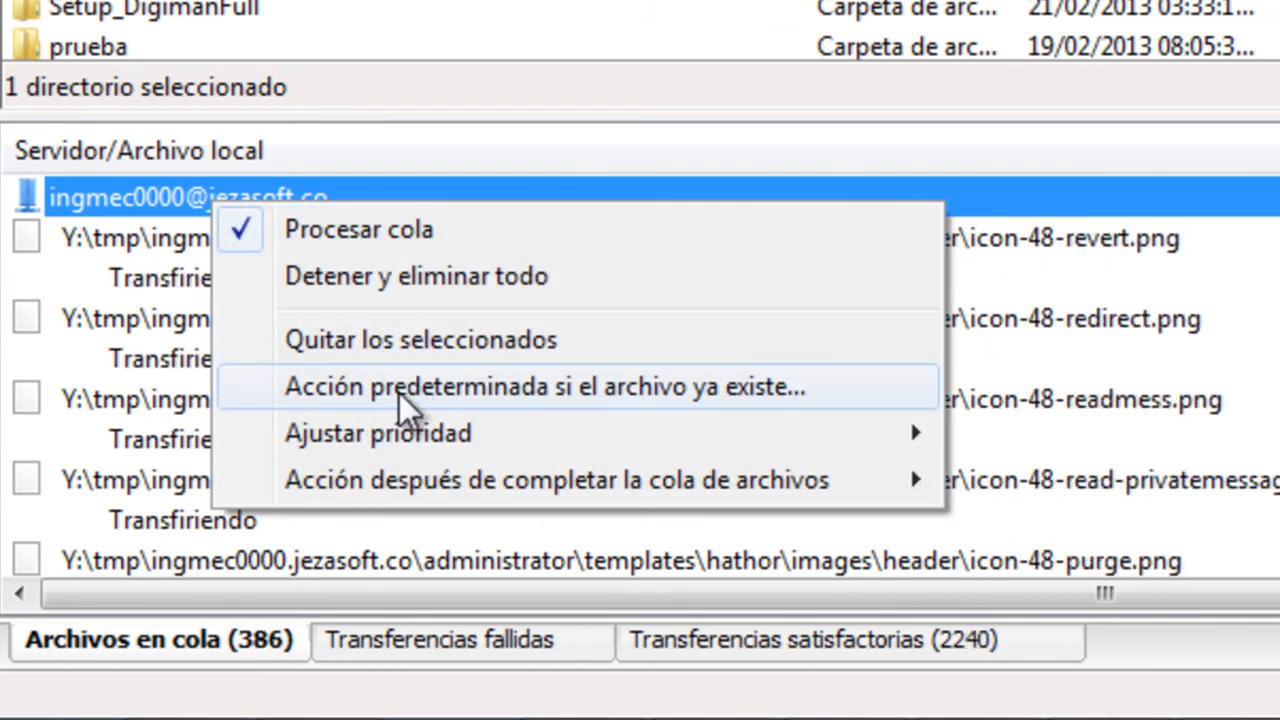
# Set the existing-file action for Descargas and Subidas to 'Sobrescribir fichero' and confirm
pyautogui.click(705, 395)
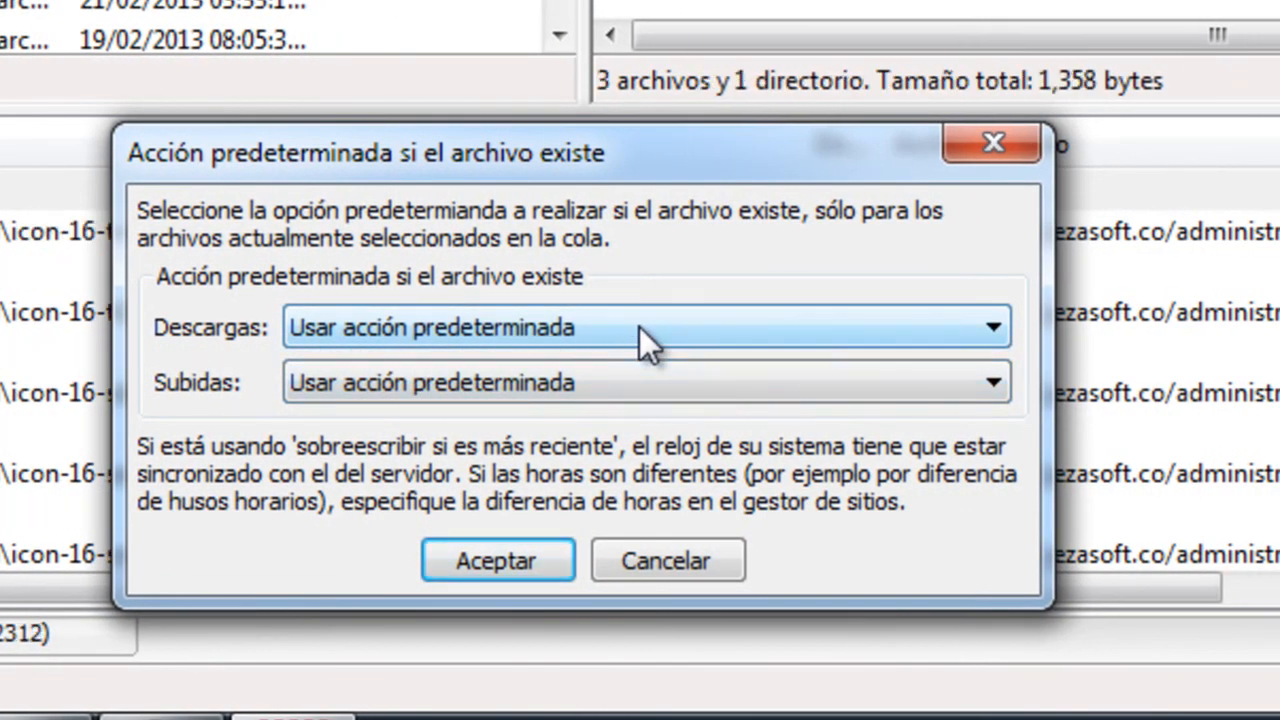
pyautogui.click(640, 328)
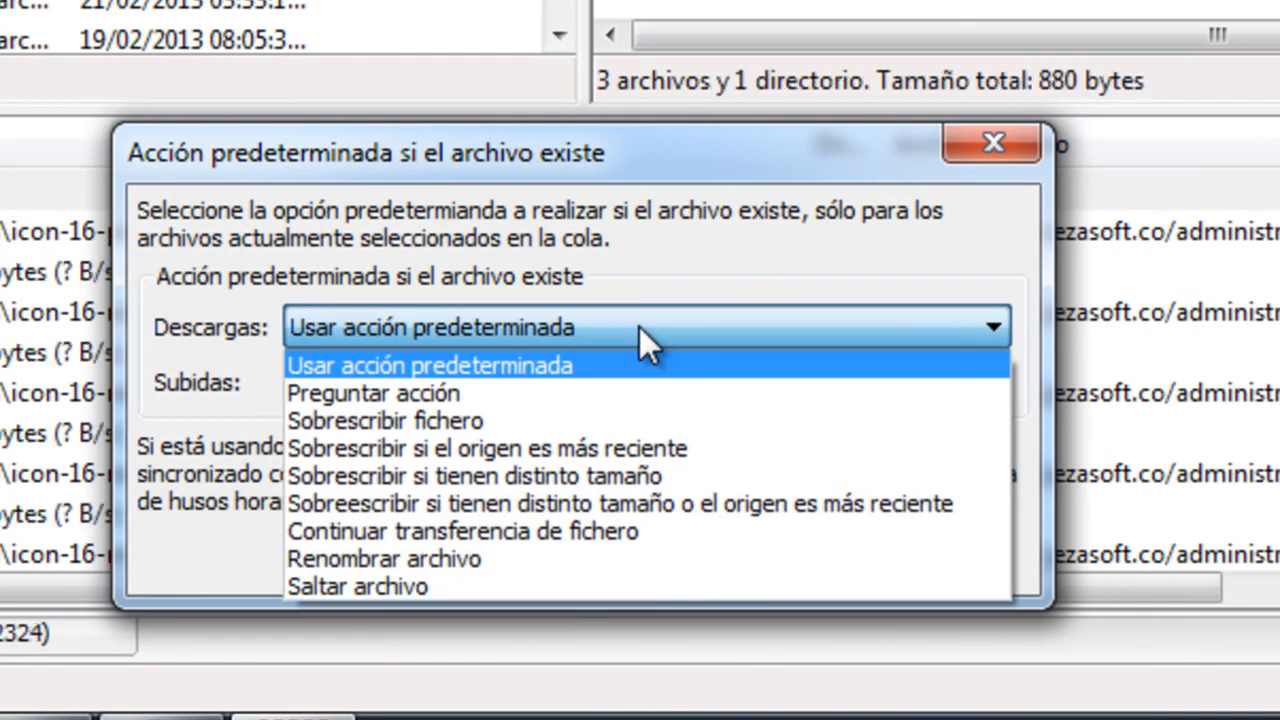
pyautogui.click(533, 419)
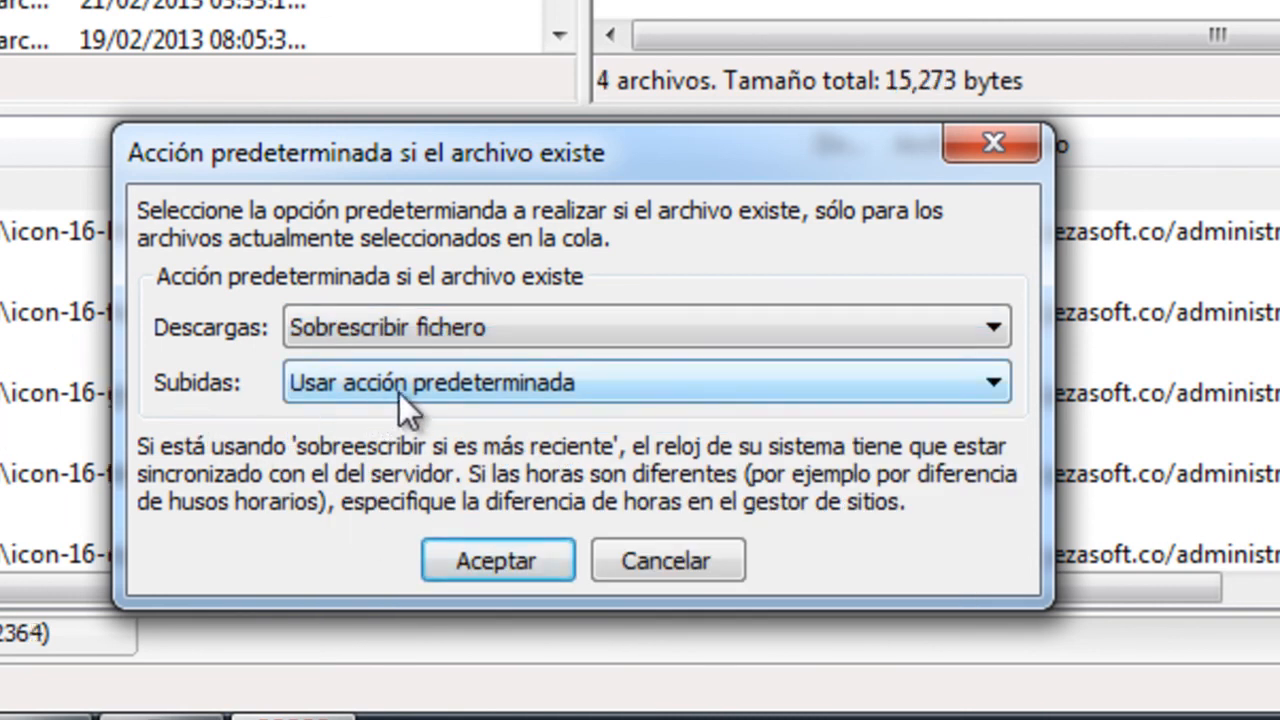
pyautogui.click(390, 394)
pyautogui.click(401, 473)
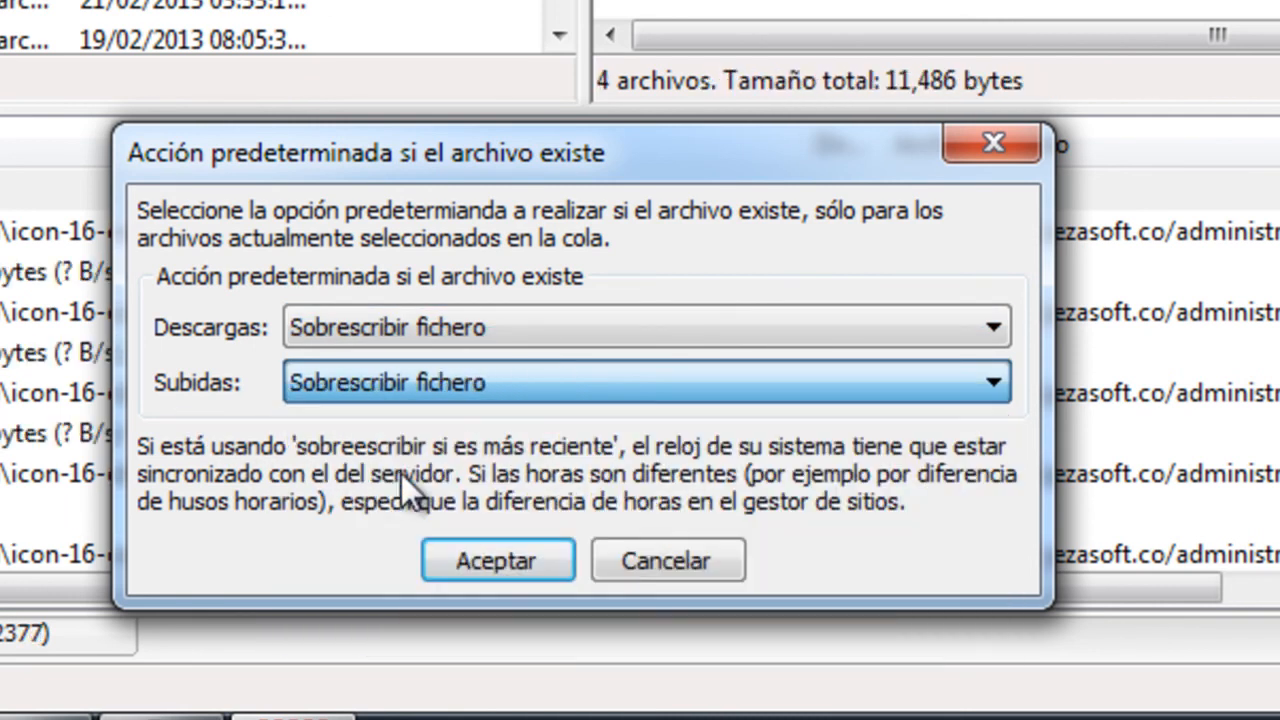
pyautogui.click(475, 549)
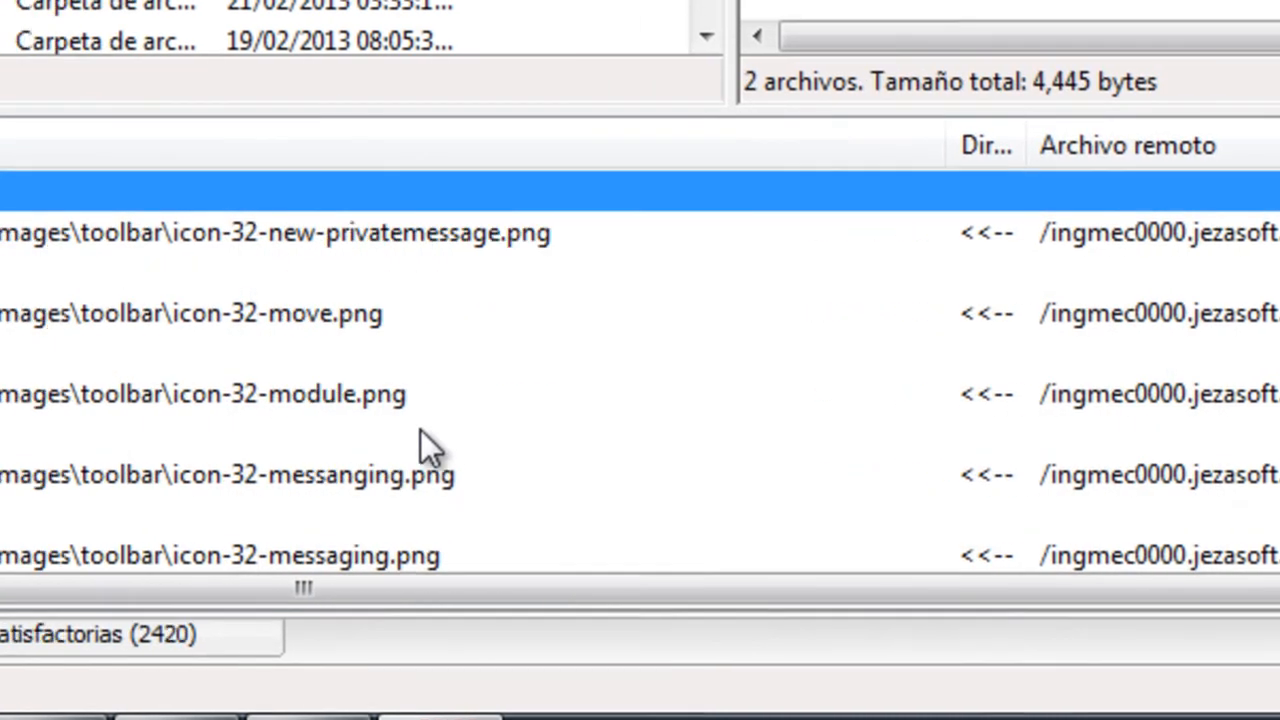